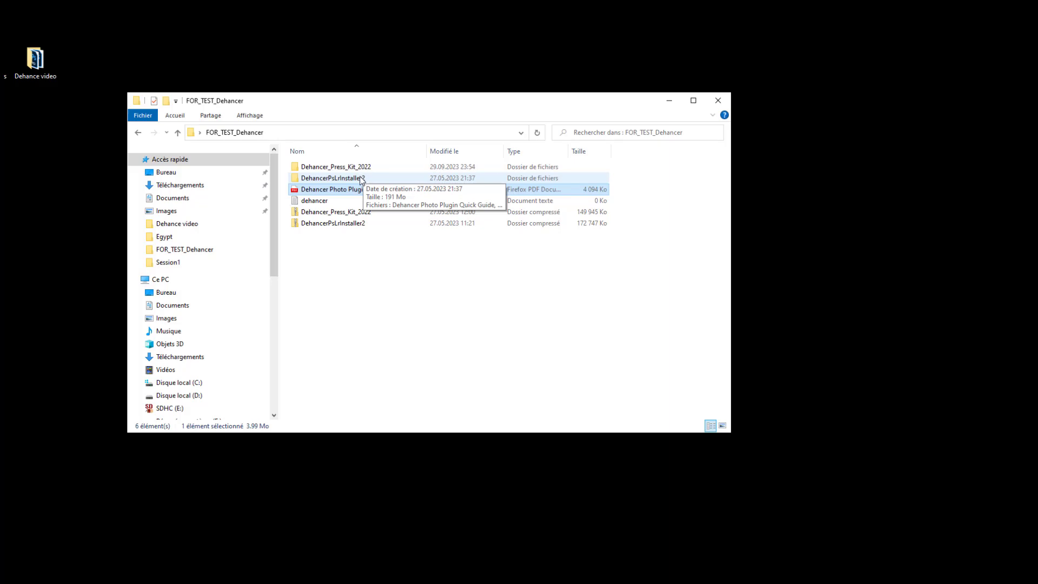
Step: Check the contents of the DehancerPsLrInstaller2 folder, and open the Dehancer Photo Plugin Quick Guide at its table of contents
double_click(362, 179)
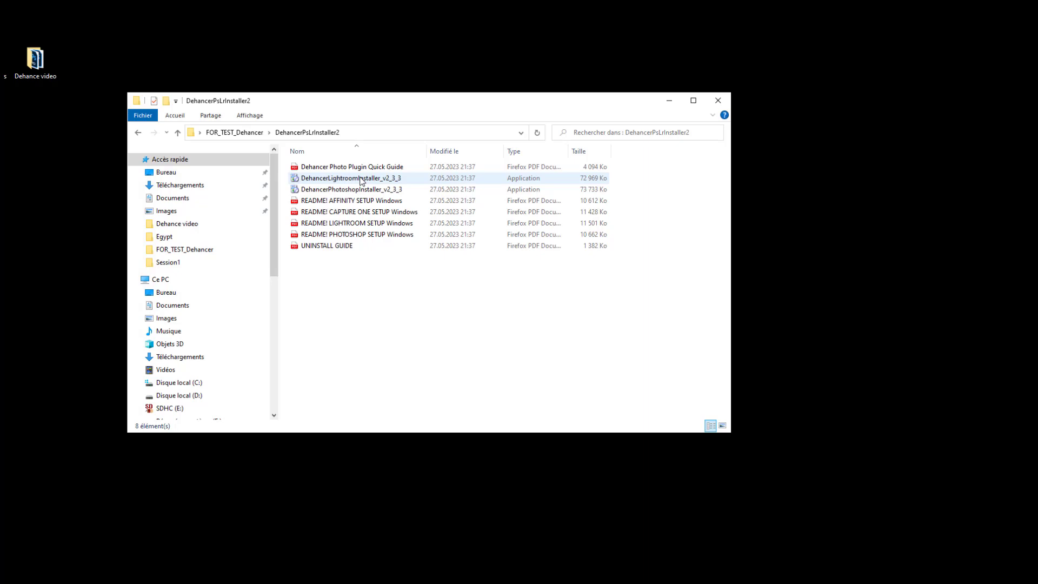
left_click(234, 132)
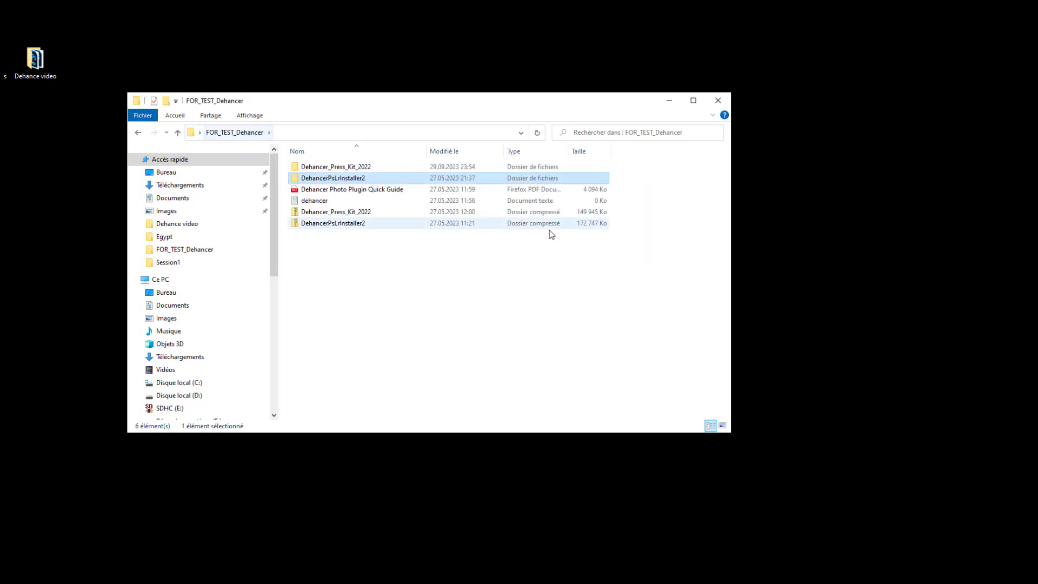
double_click(367, 191)
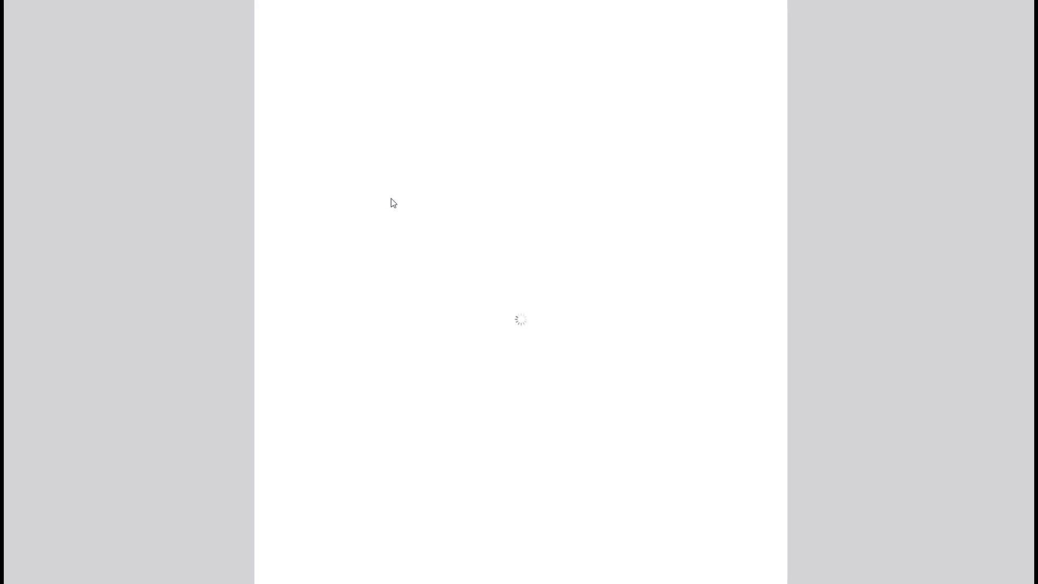
scroll(573, 300, "down", 6)
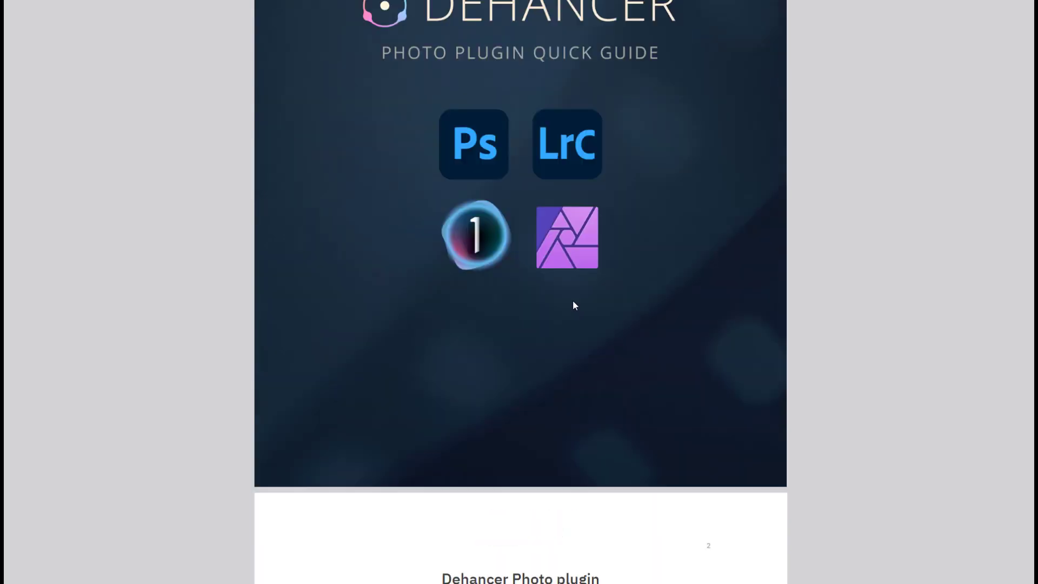
scroll(575, 302, "down", 5)
scroll(541, 303, "down", 2)
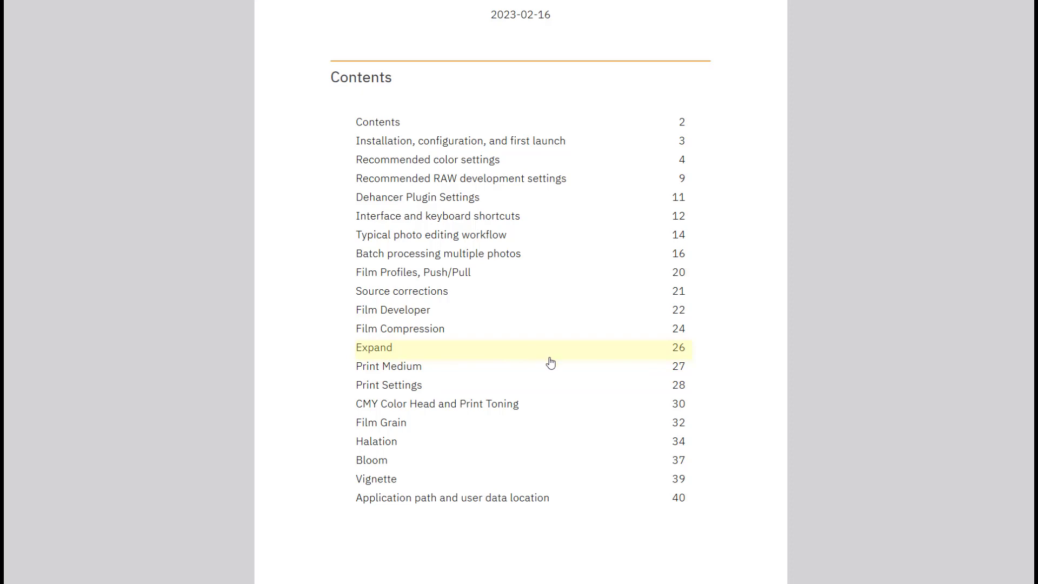
Step: Review the guide's installation and recommended color settings pages through Adobe Camera Raw, then close the guide and the folder window
scroll(550, 363, "down", 10)
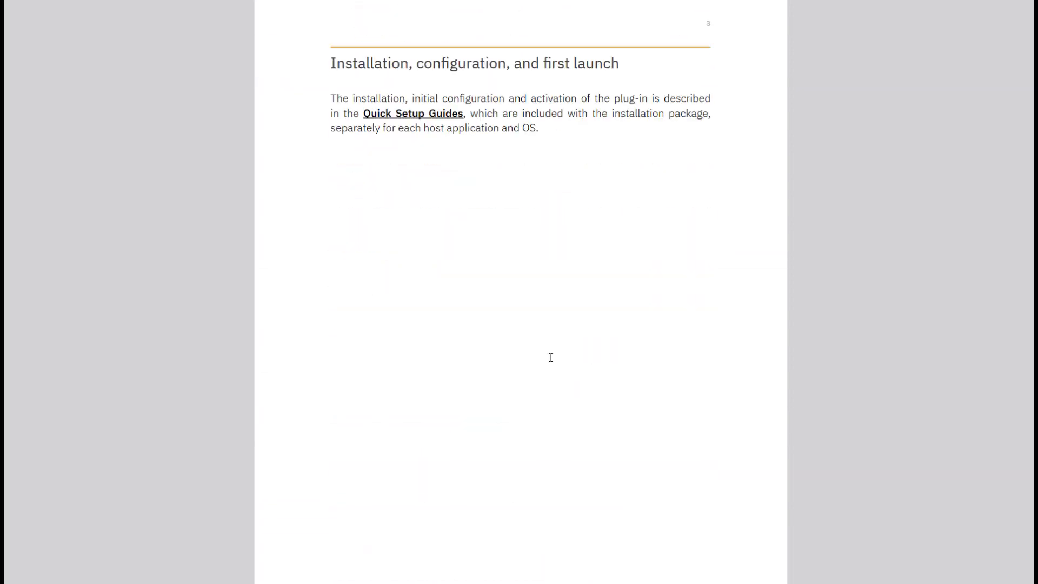
scroll(551, 357, "down", 10)
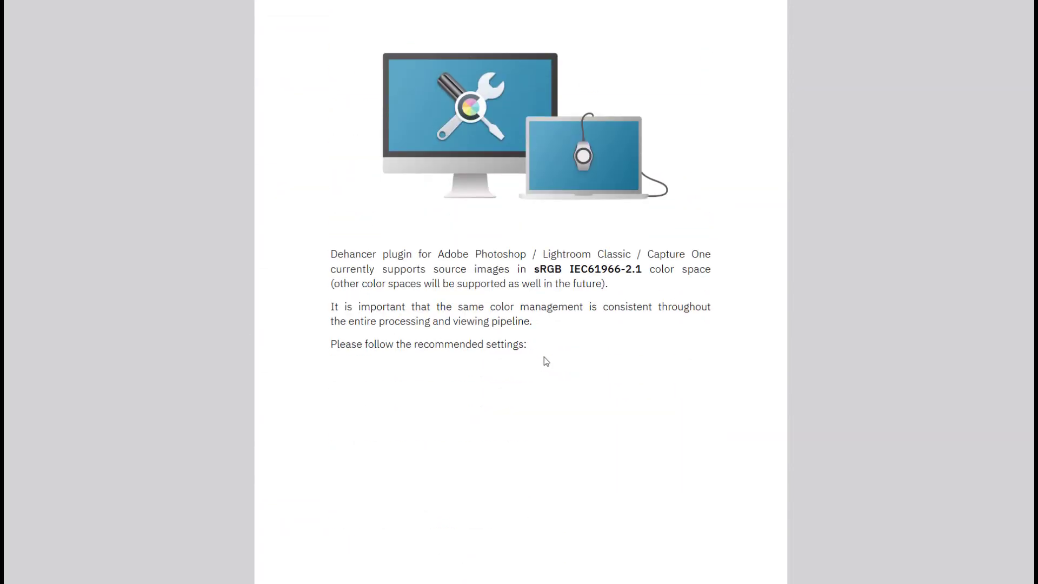
scroll(543, 306, "down", 12)
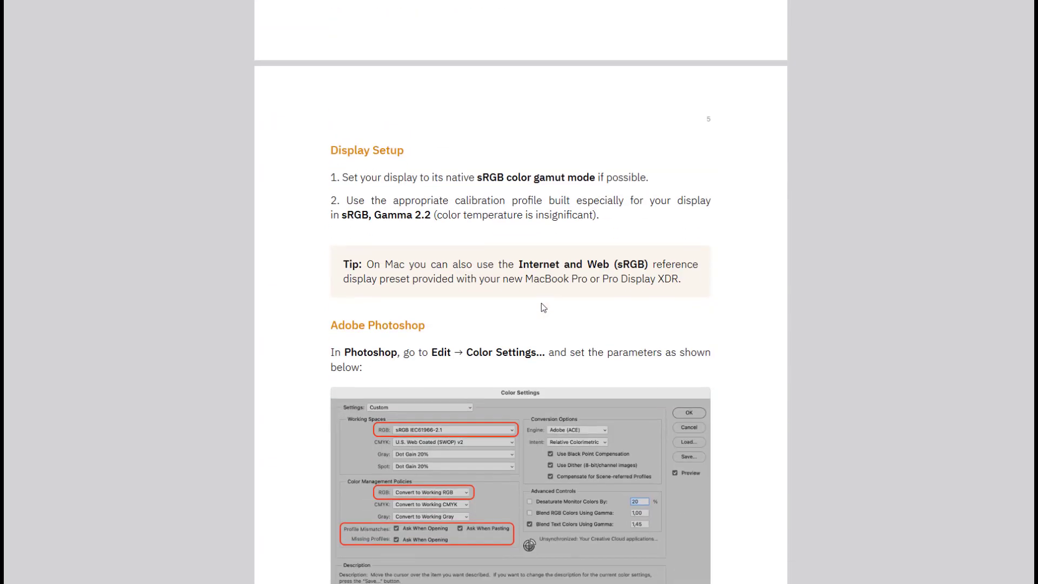
scroll(542, 303, "down", 10)
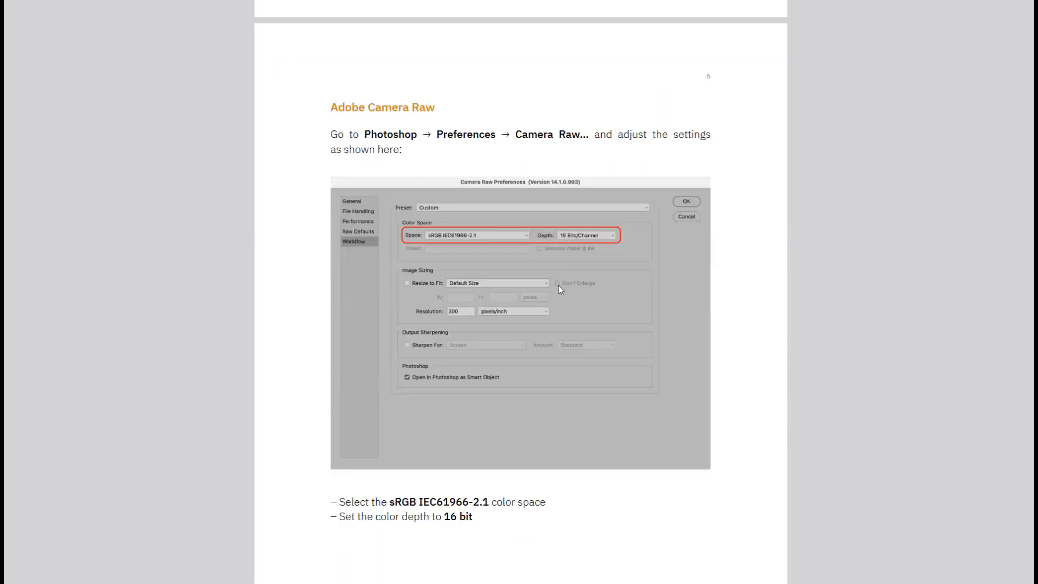
key("alt+F4")
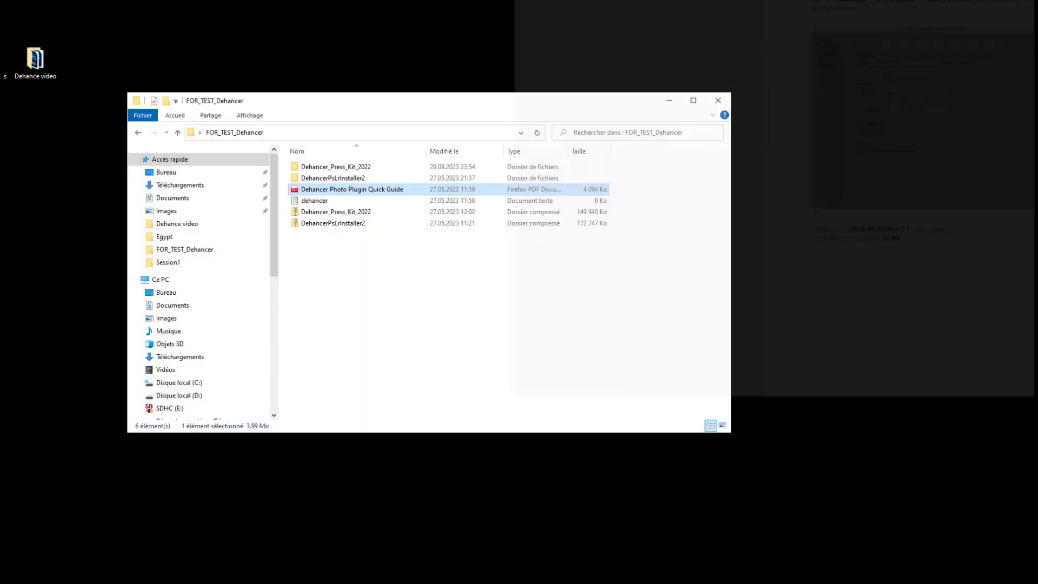
left_click(721, 101)
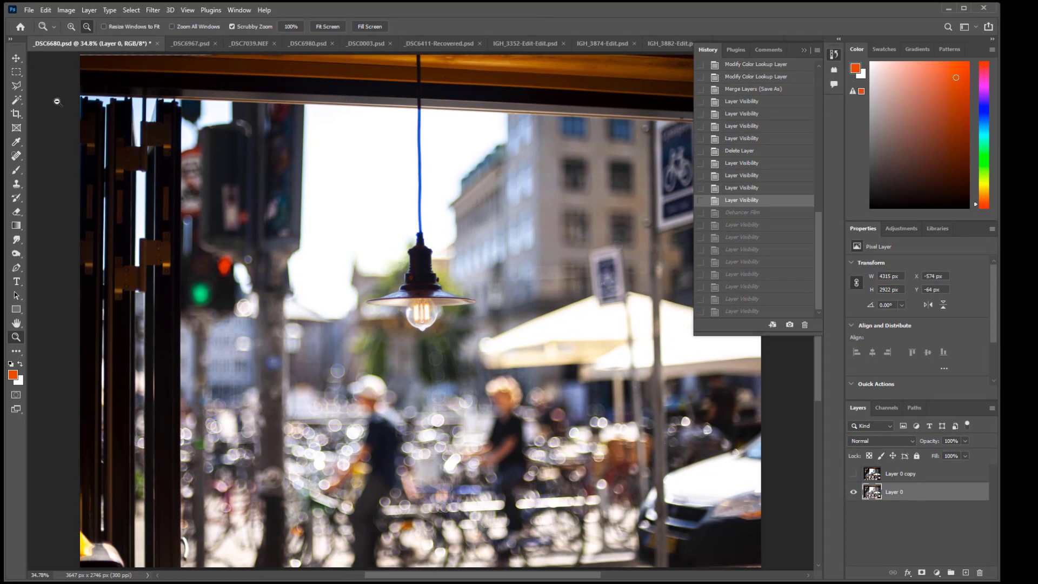
Step: Open the Dehancer Film filter on Layer 0 in Photoshop, dismiss the GPU notice, and enlarge the plugin window to fill the screen
left_click(153, 11)
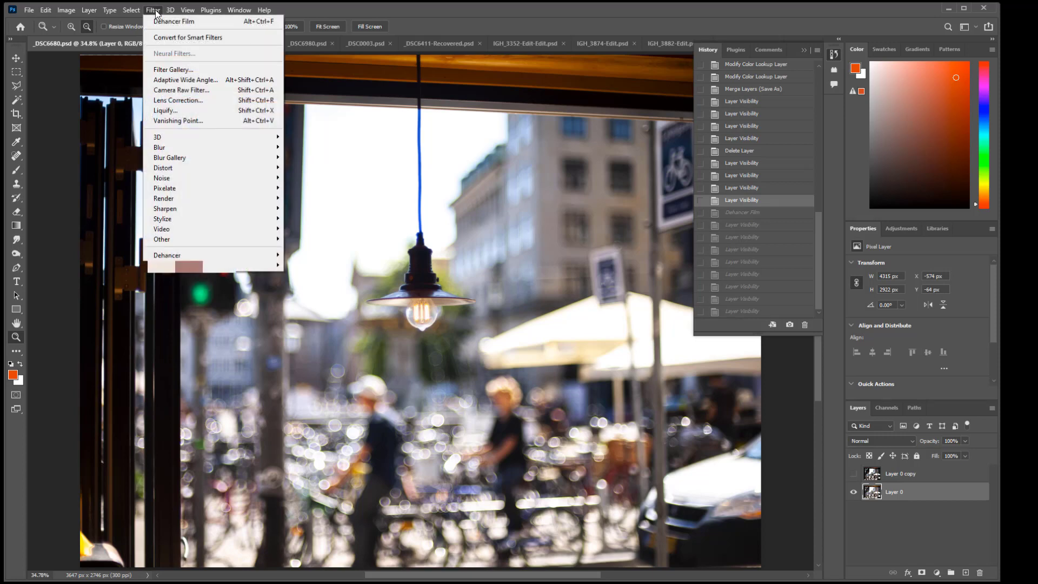
mouse_move(181, 257)
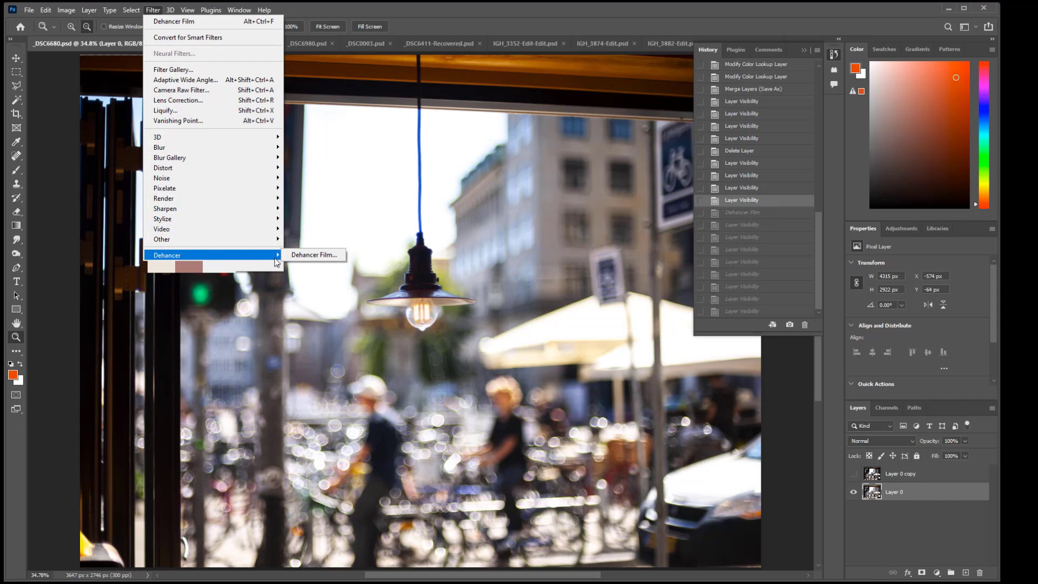
left_click(307, 255)
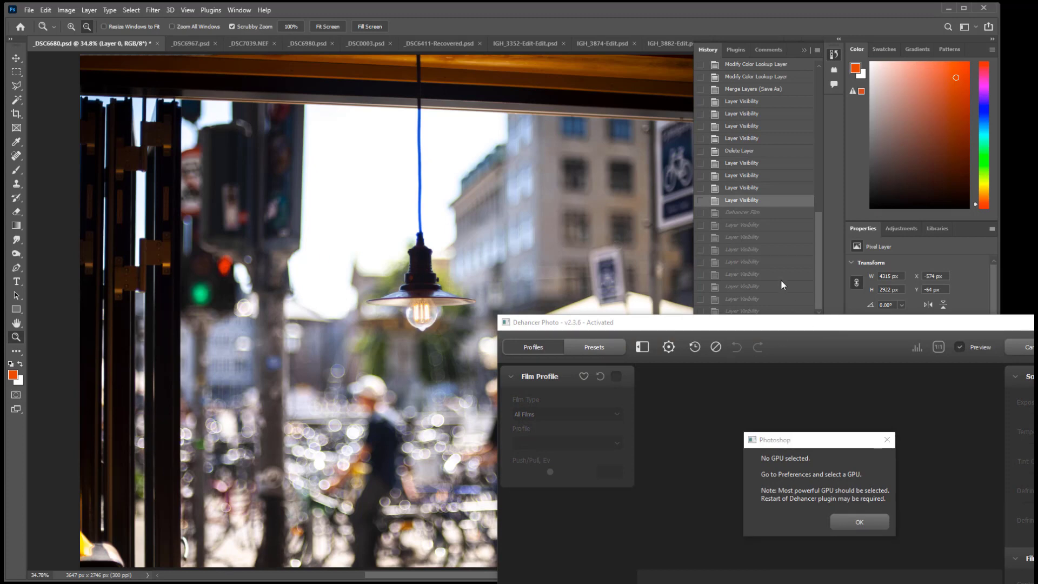
left_click(850, 519)
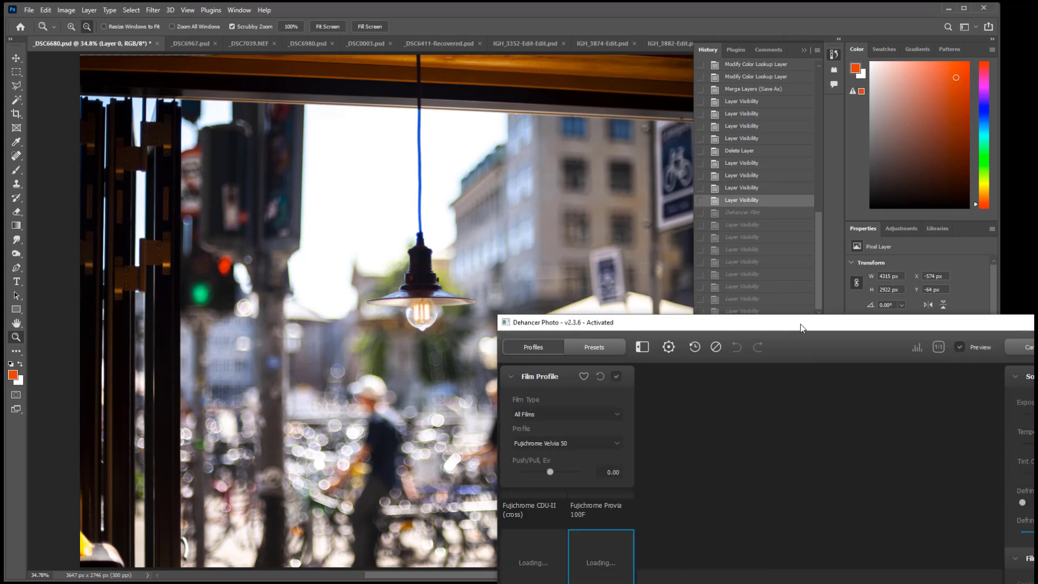
left_click_drag(798, 322, 311, 14)
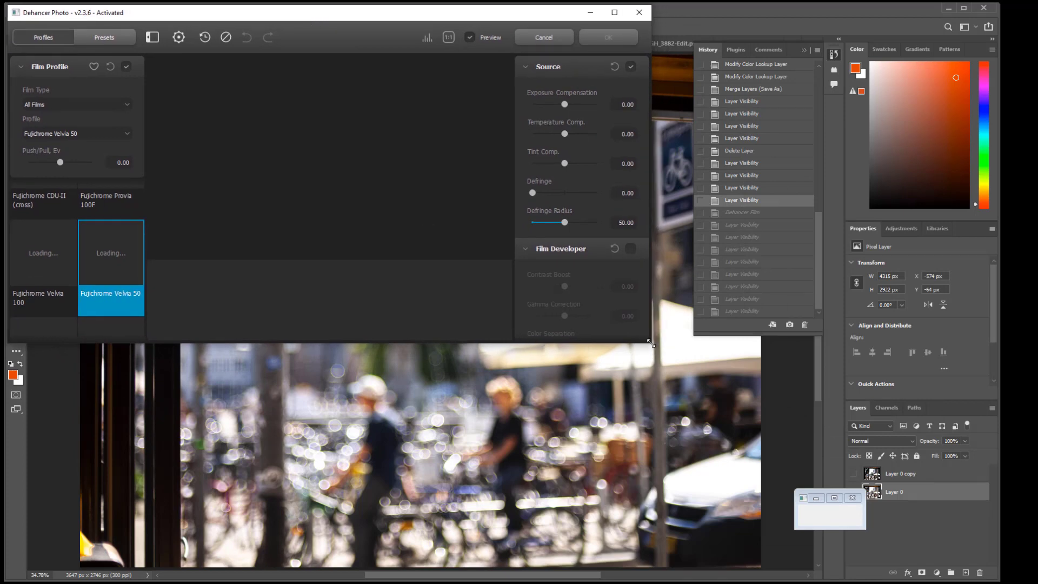
left_click_drag(650, 352, 1032, 581)
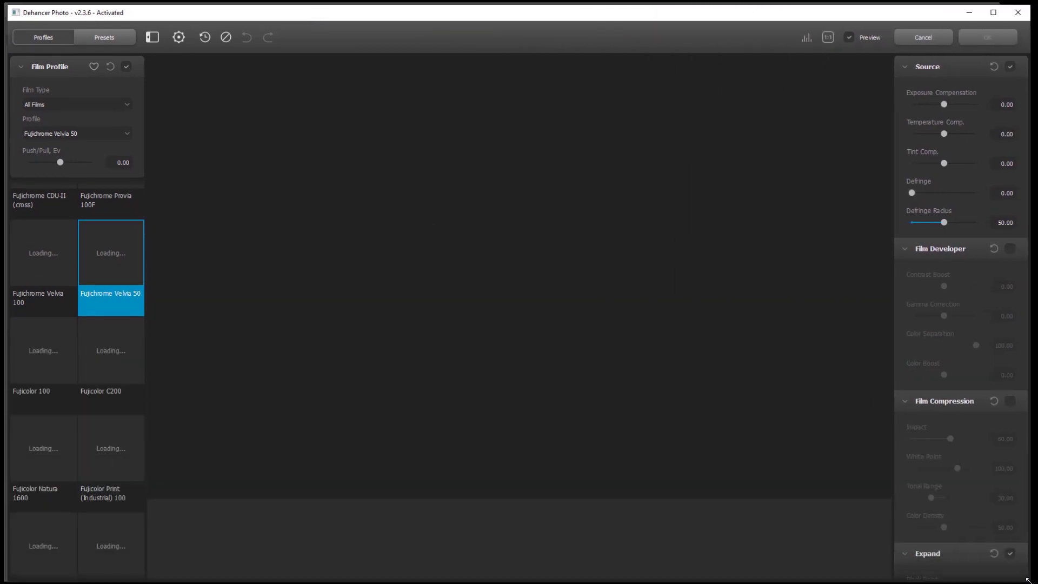
Step: Set the plugin's processing GPU to NVIDIA Corporation: Quadro P4000 and apply the Fujichrome Velvia 100 film profile
left_click(179, 37)
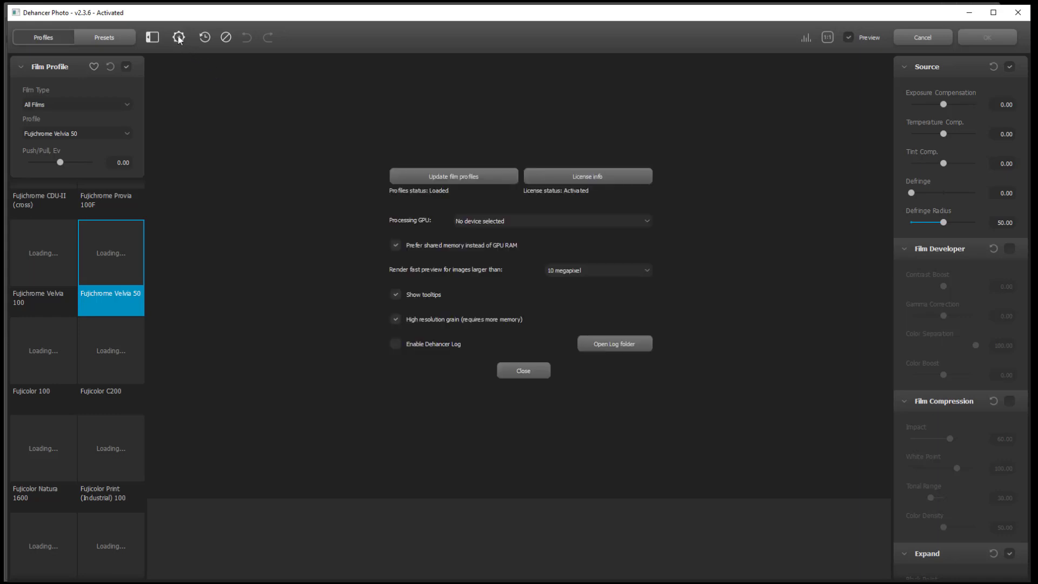
left_click(505, 221)
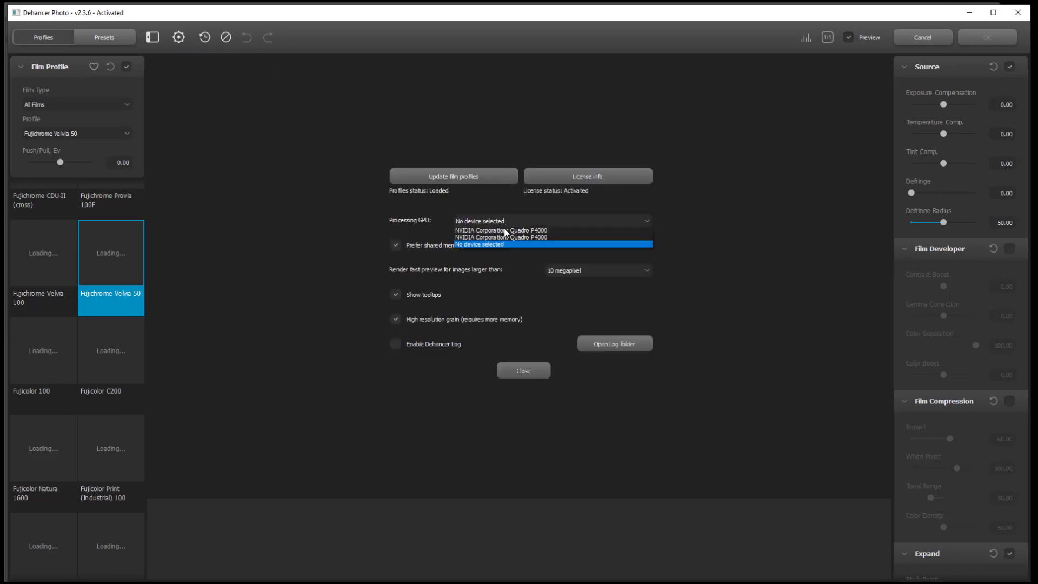
left_click(457, 231)
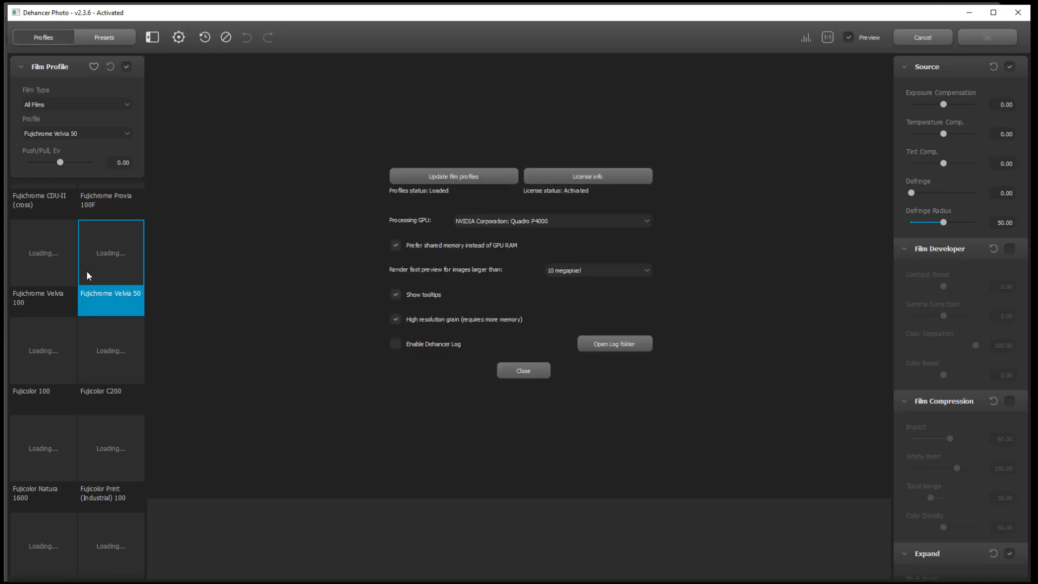
left_click(59, 252)
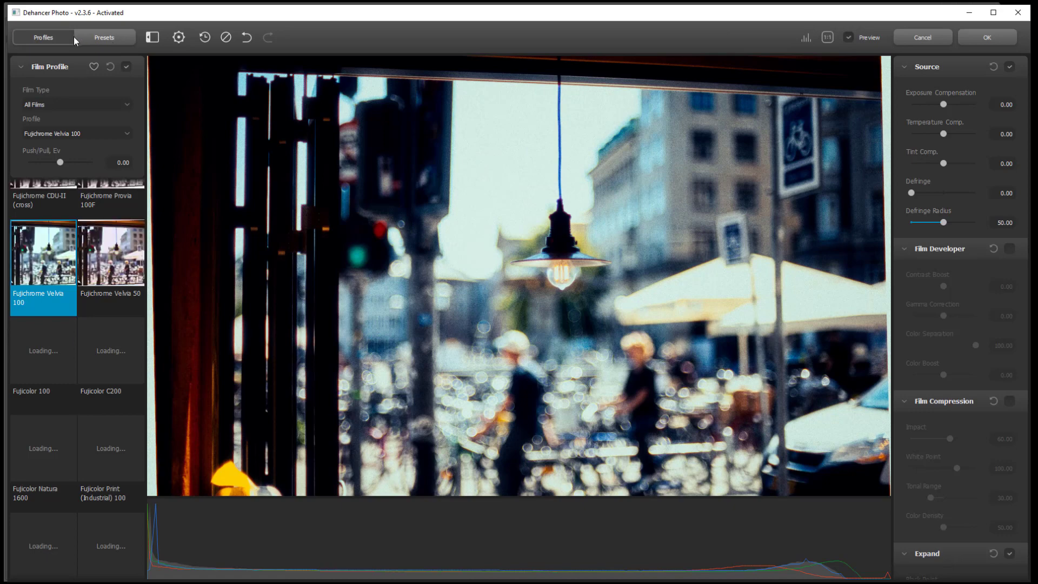
Step: Set the film type to All Films and look through the available film profile thumbnails
scroll(132, 400, "up", 10)
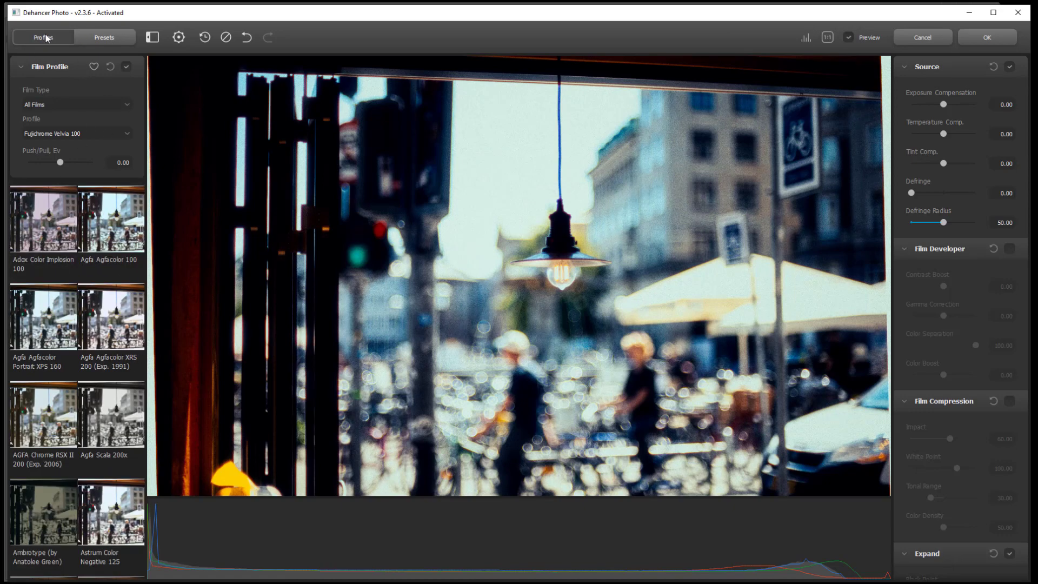
left_click(106, 38)
left_click(52, 38)
left_click(54, 103)
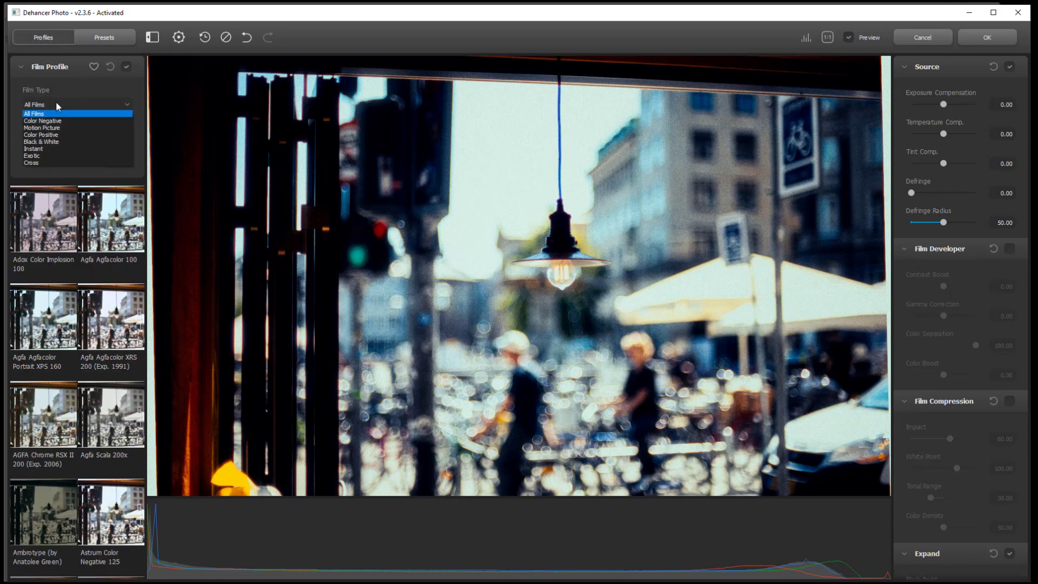
left_click(69, 113)
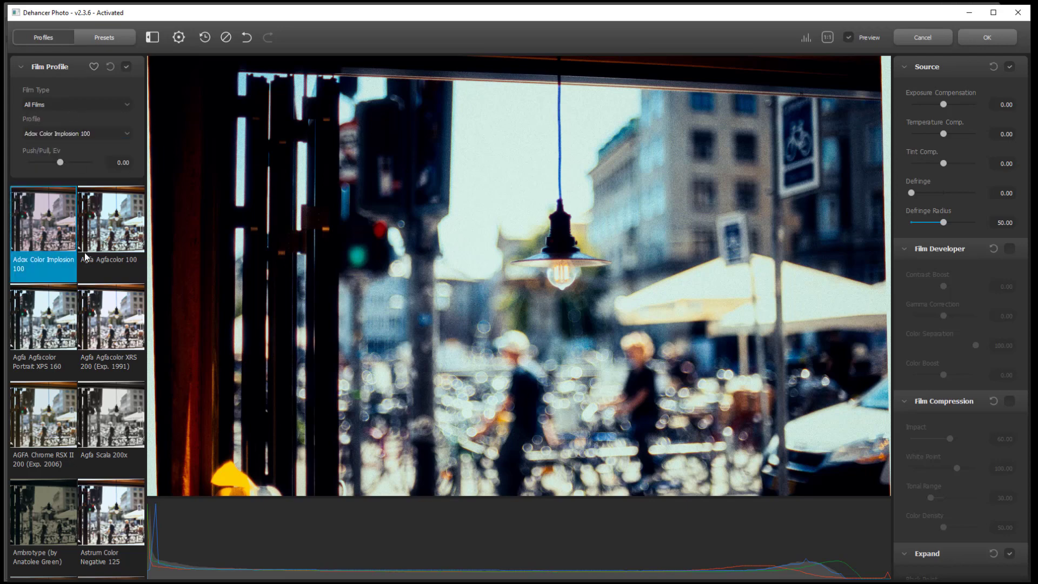
scroll(84, 260, "down", 15)
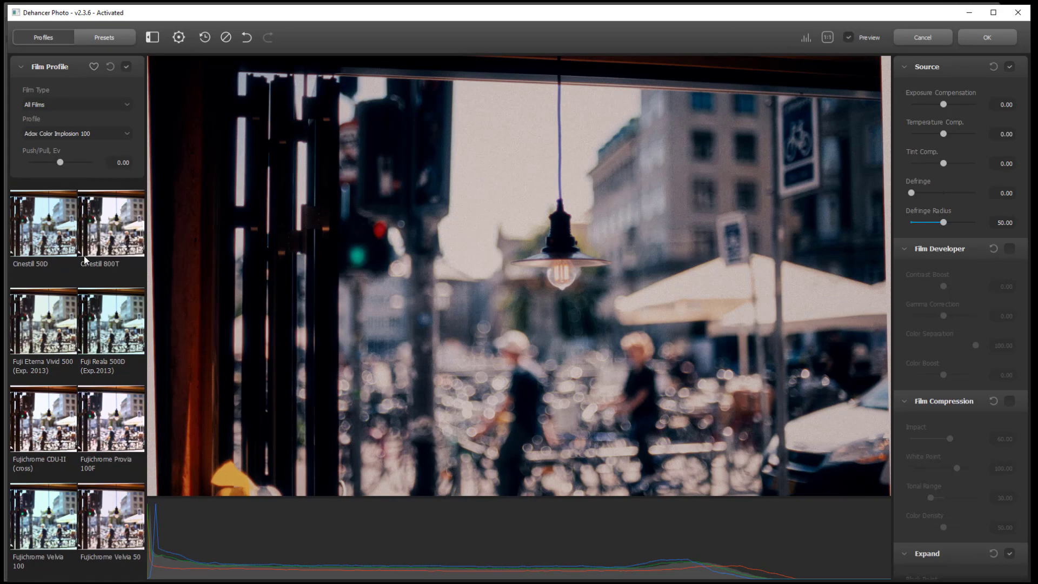
scroll(83, 255, "down", 20)
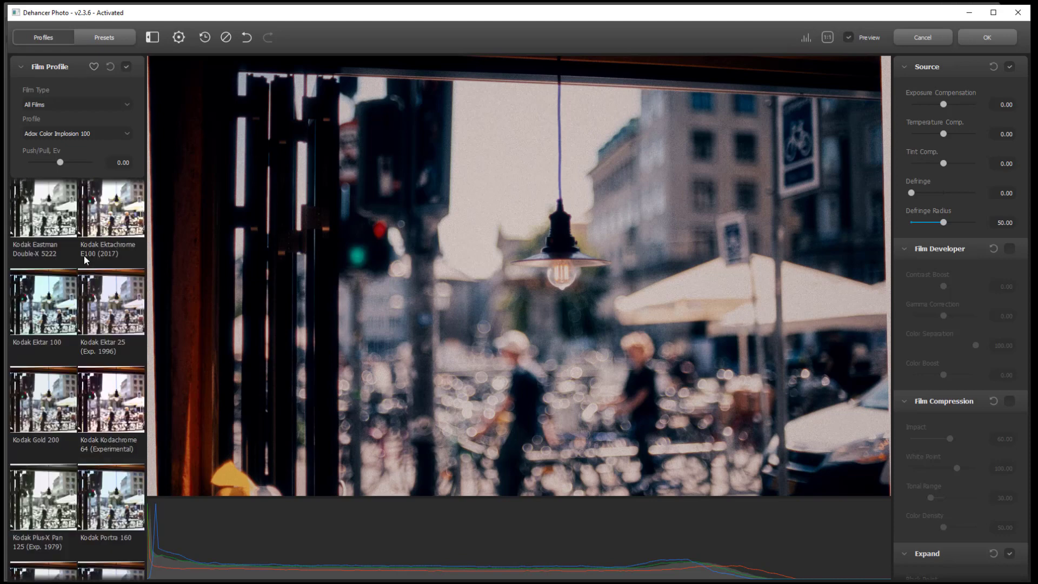
scroll(84, 256, "up", 20)
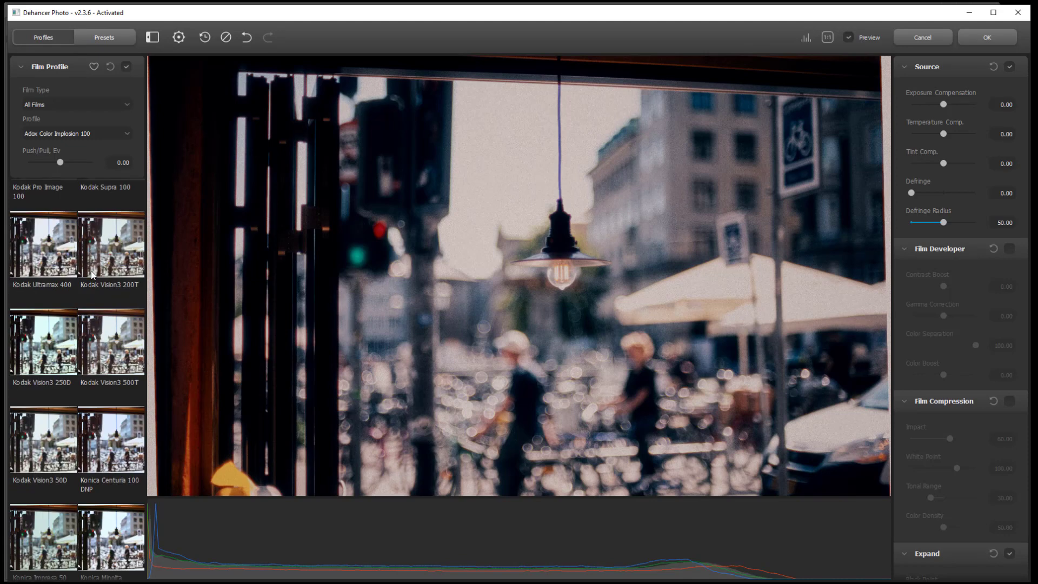
scroll(91, 271, "up", 4)
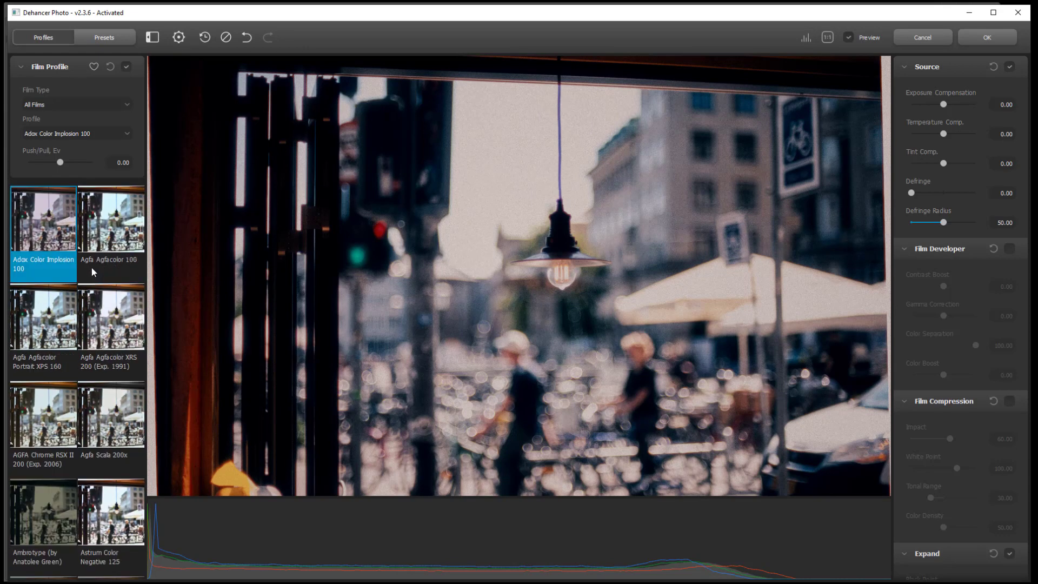
Step: Try the Agfa Agfacolor XRS 200 (Exp. 1991) and Agfa Agfacolor Portrait XPS 160 profiles and inspect the preview
left_click(92, 339)
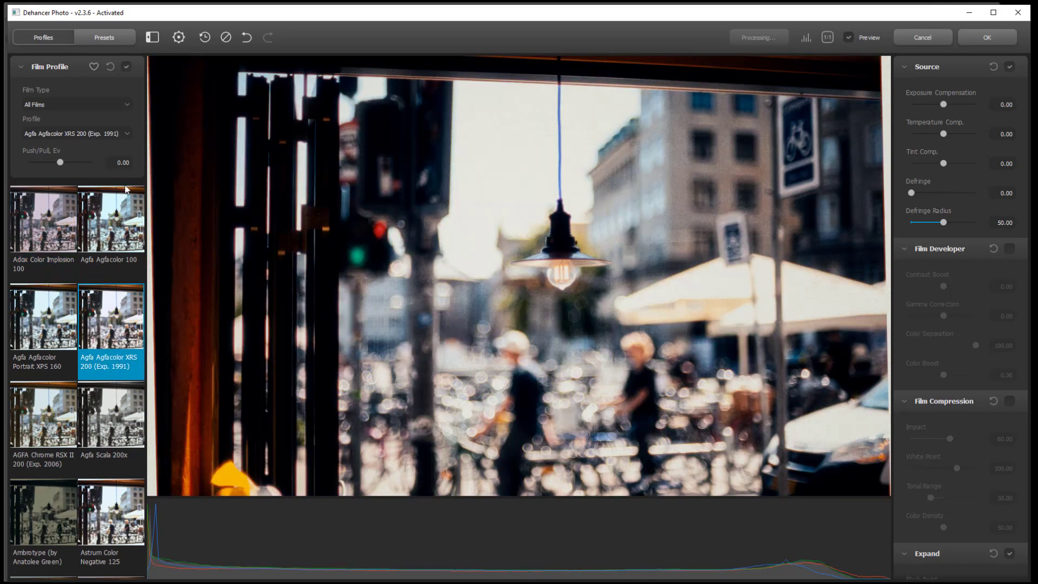
left_click(51, 343)
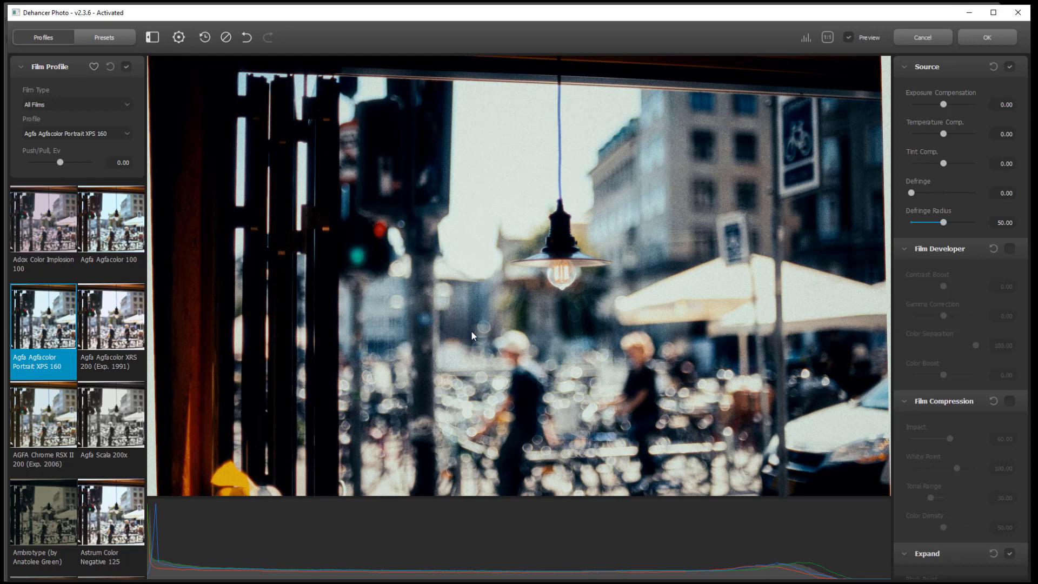
scroll(476, 299, "up", 2)
scroll(475, 300, "down", 7)
scroll(476, 300, "up", 4)
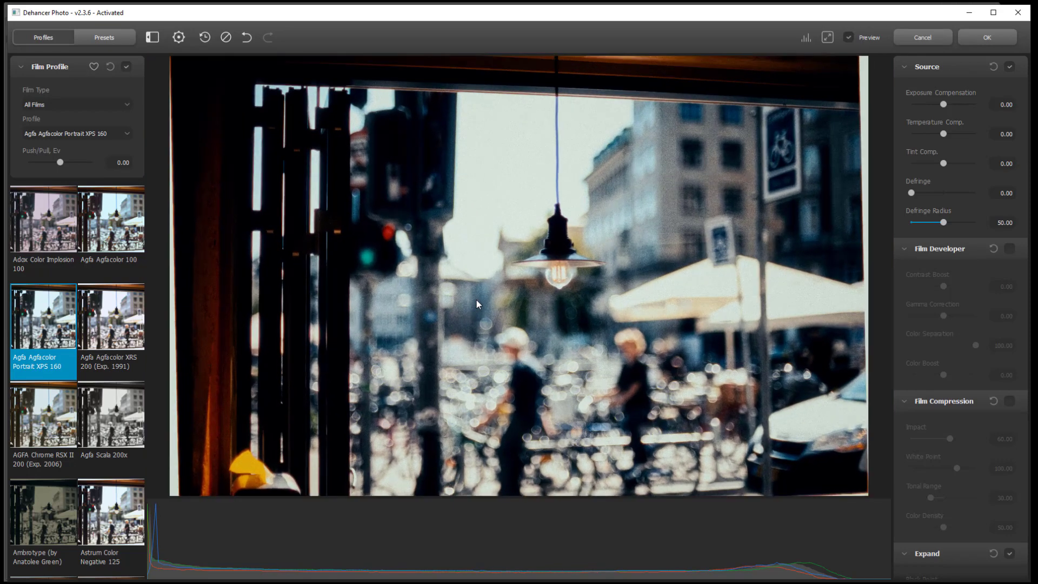
Step: Compare the Agfa Scala 200x and Astrum Color Negative 125 profiles, then select Agfa Agfacolor XRS 200 (Exp. 1991)
left_click(102, 434)
scroll(98, 448, "down", 1)
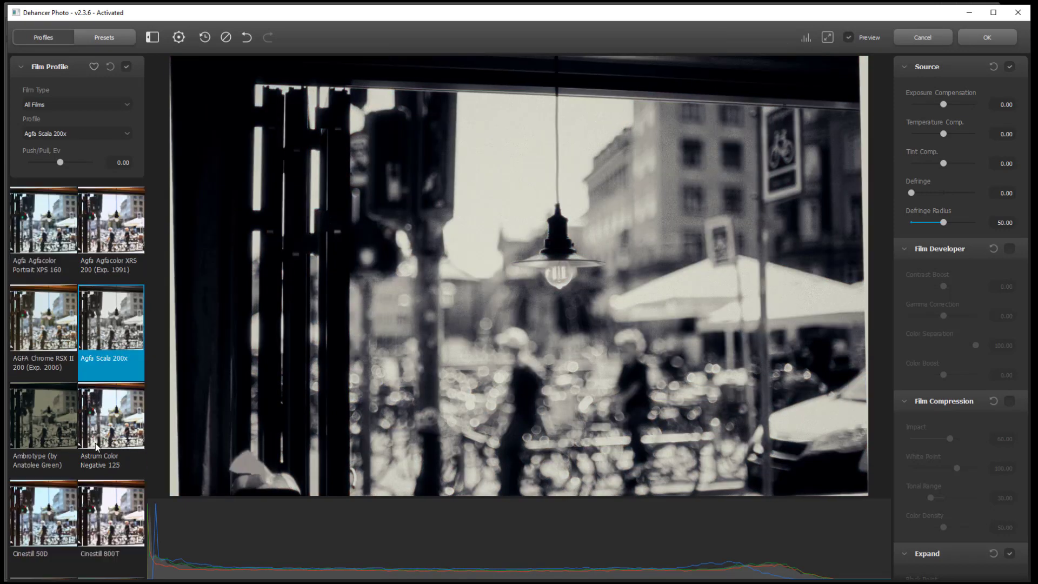
left_click(112, 425)
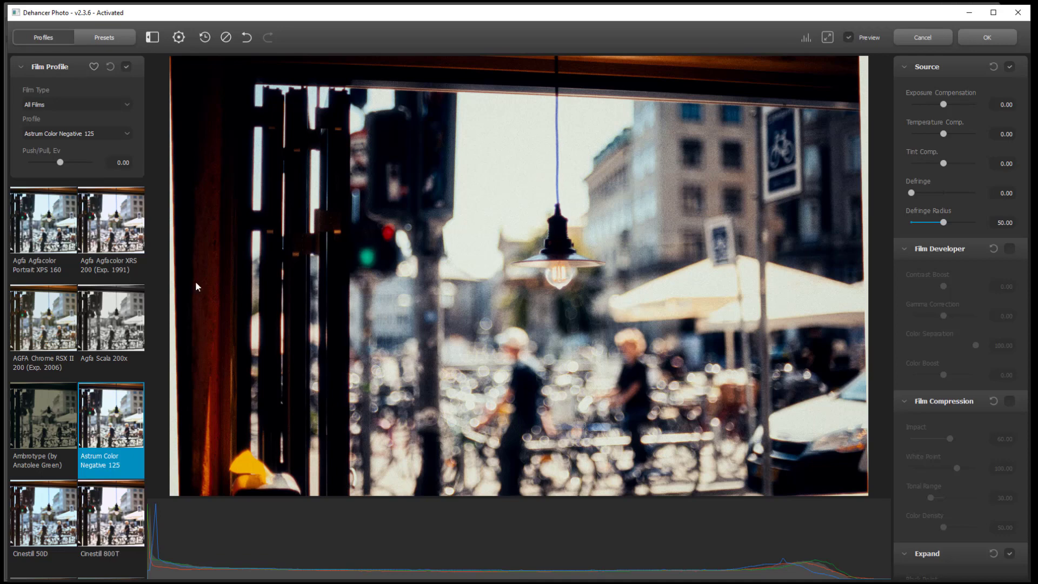
left_click(118, 319)
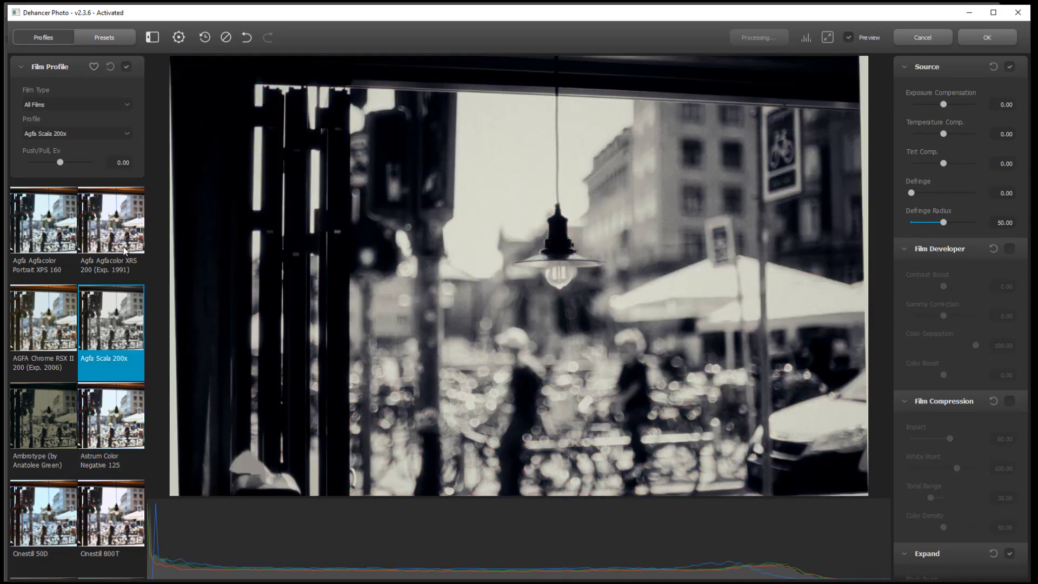
left_click(124, 250)
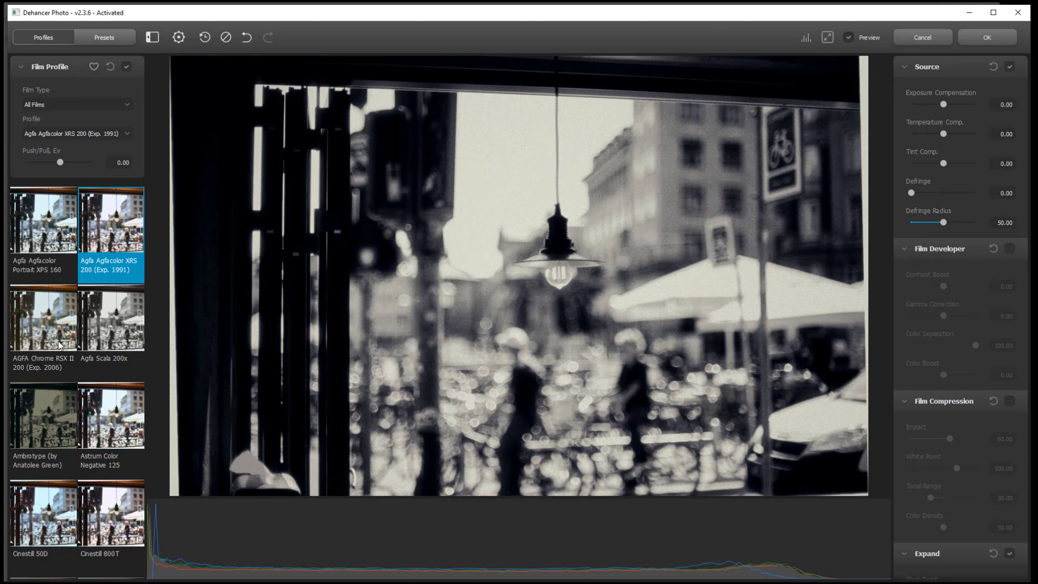
Step: Try the Cinestill 50D film profile and inspect the street photo preview at different magnifications
left_click(52, 514)
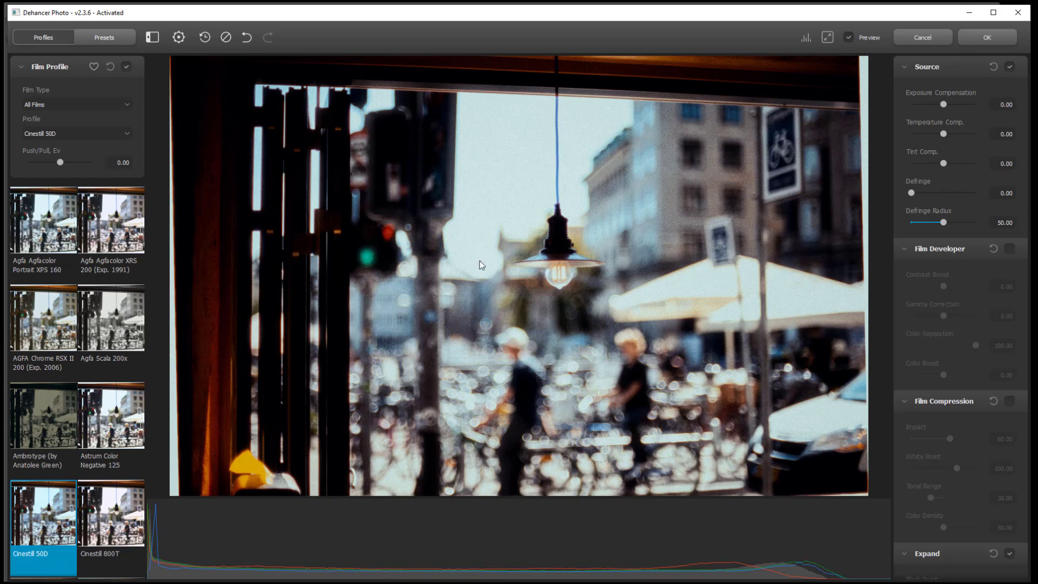
scroll(478, 280, "up", 1)
scroll(478, 281, "down", 4)
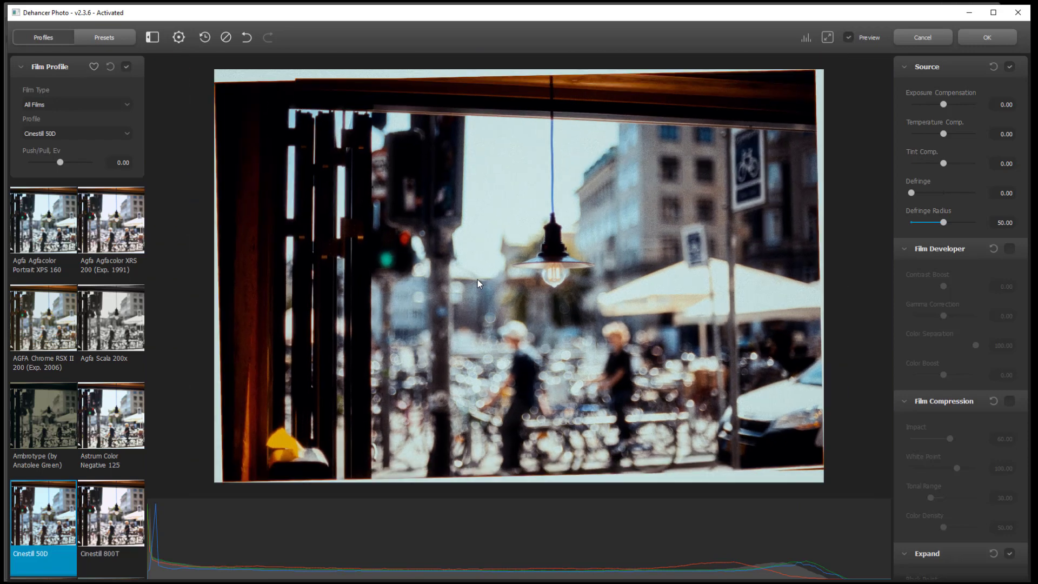
scroll(478, 280, "up", 2)
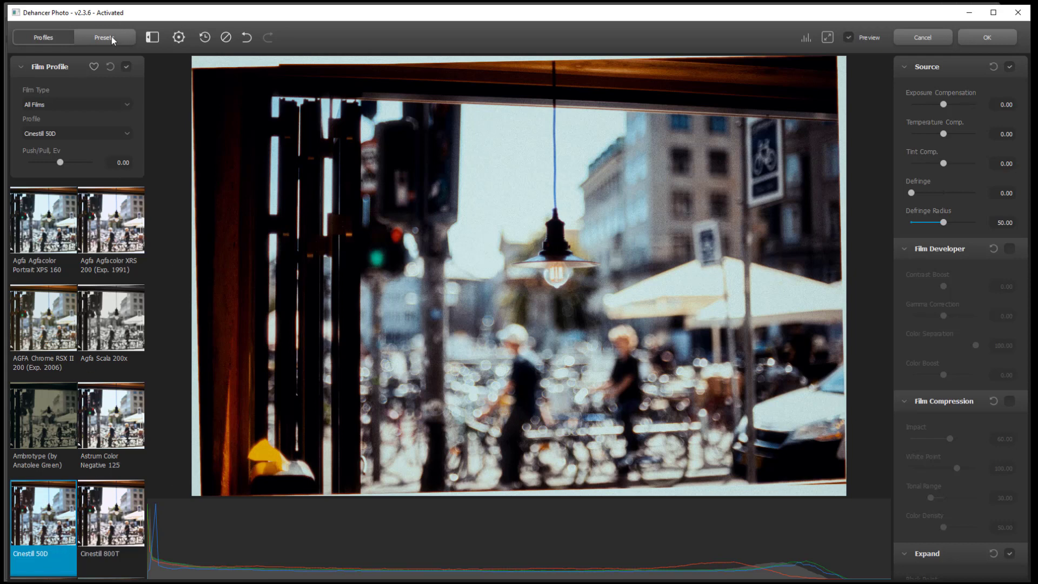
scroll(92, 238, "down", 3)
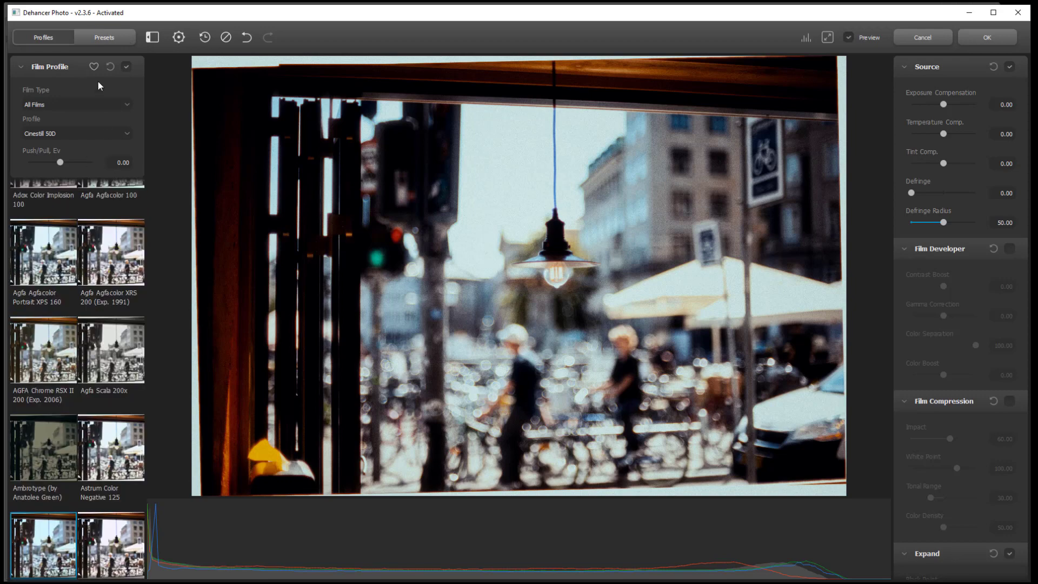
Step: Try the Fuji Eterna Vivid 500 (Exp. 2013) + 2383 preset, then apply Fuji Reala 500D (Exp.2013) + 2383 to the photo
left_click(108, 37)
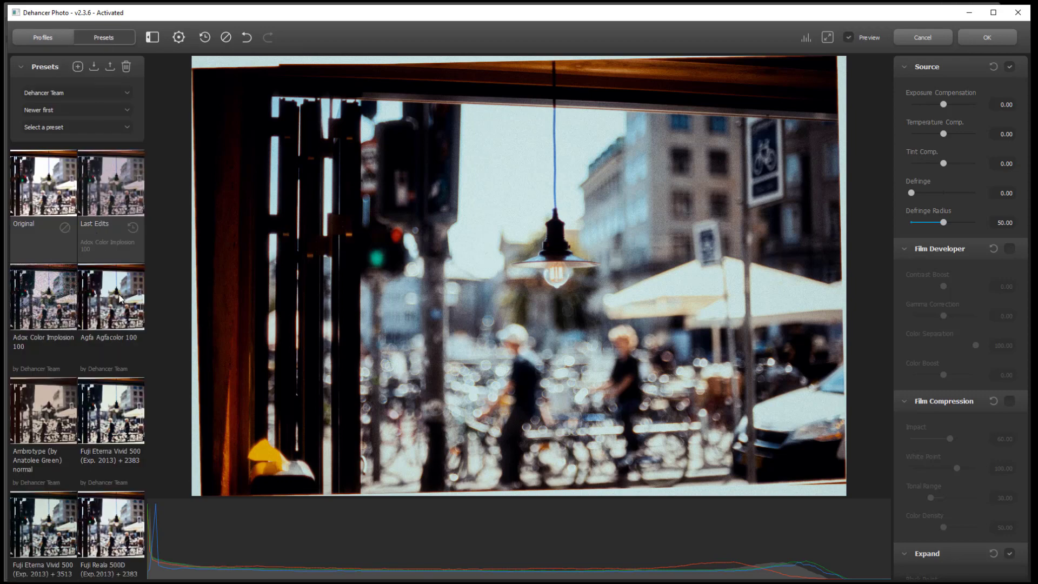
scroll(122, 301, "down", 2)
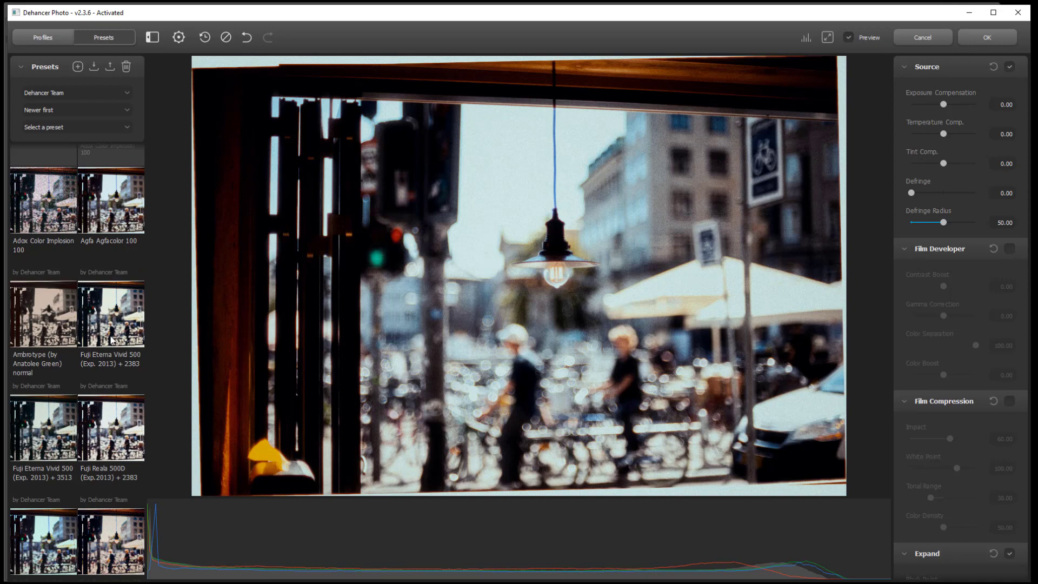
left_click(115, 328)
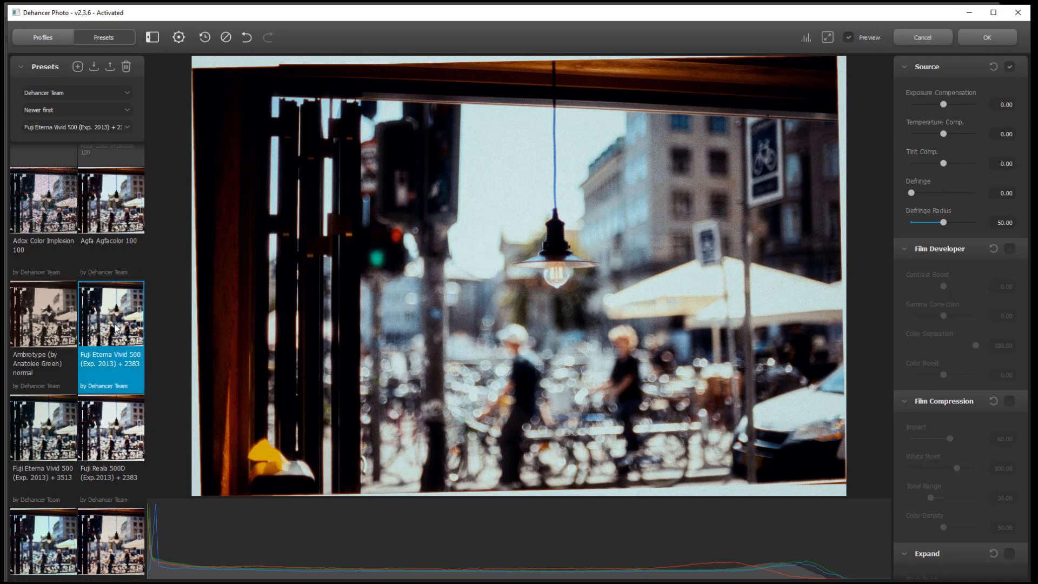
left_click(114, 445)
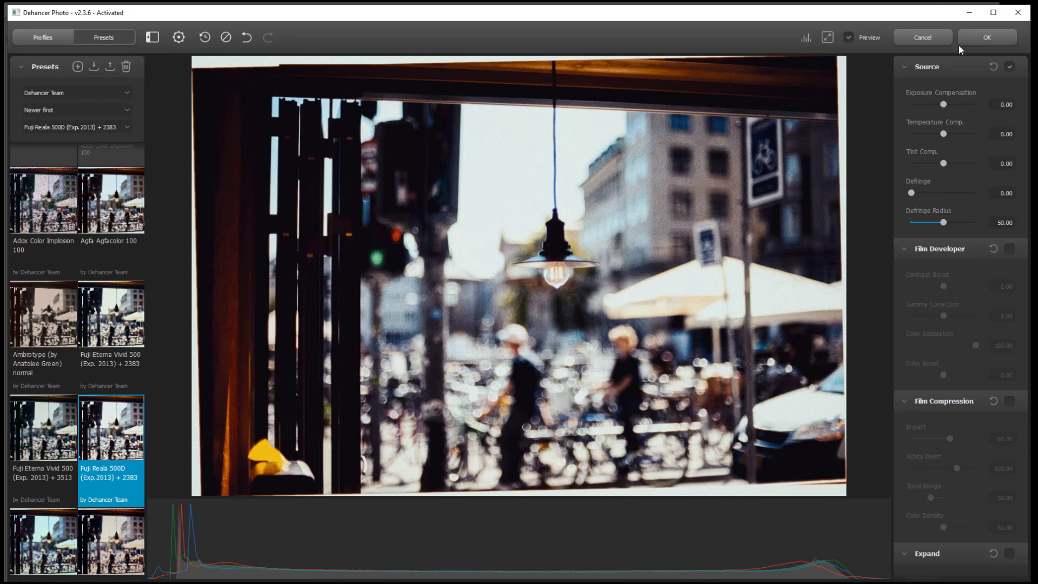
left_click(997, 37)
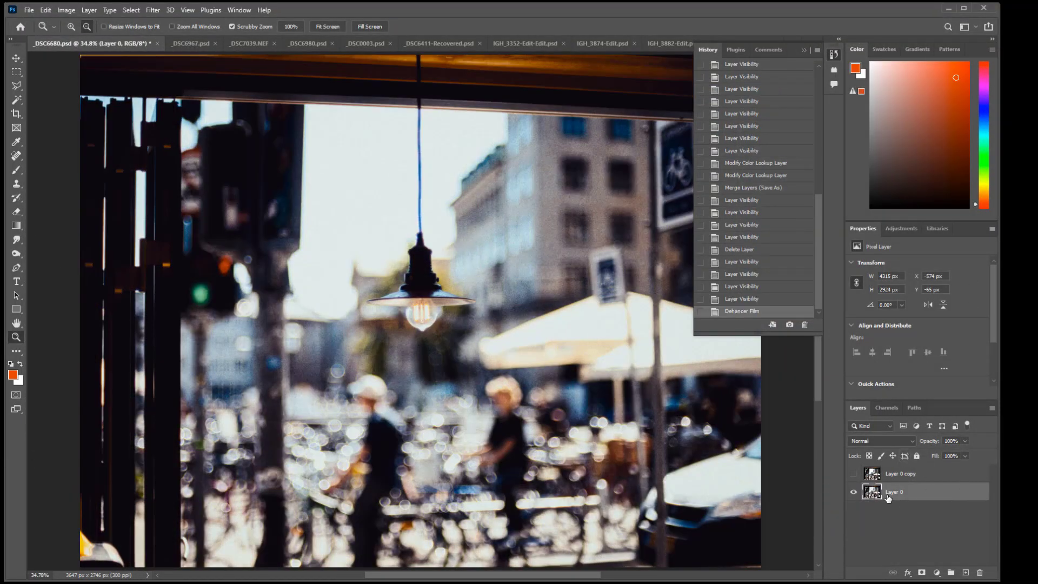
Step: Compare the film look on Layer 0 with the original by showing and hiding Layer 0 copy
left_click(853, 474)
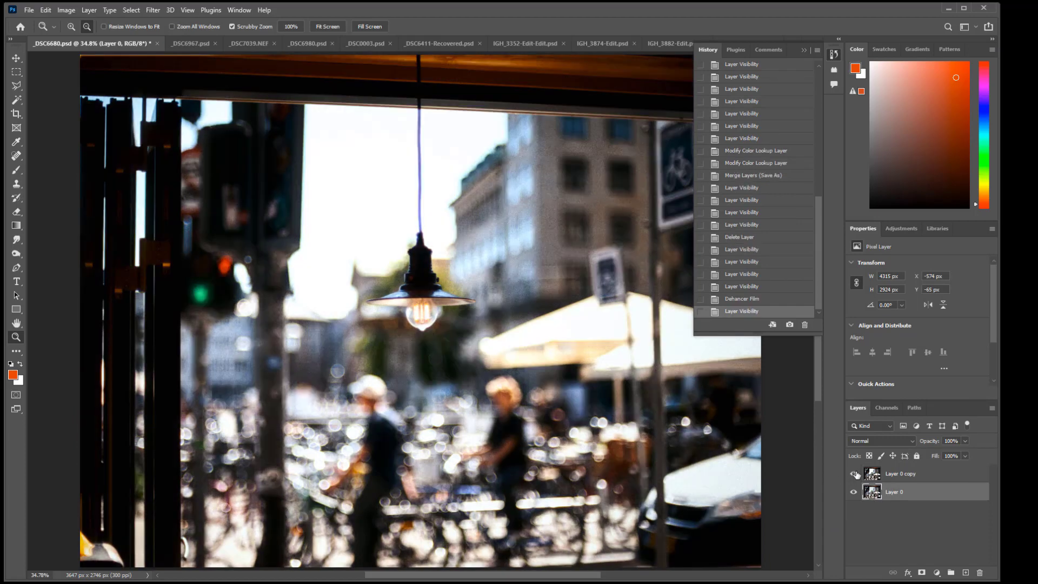
left_click(855, 474)
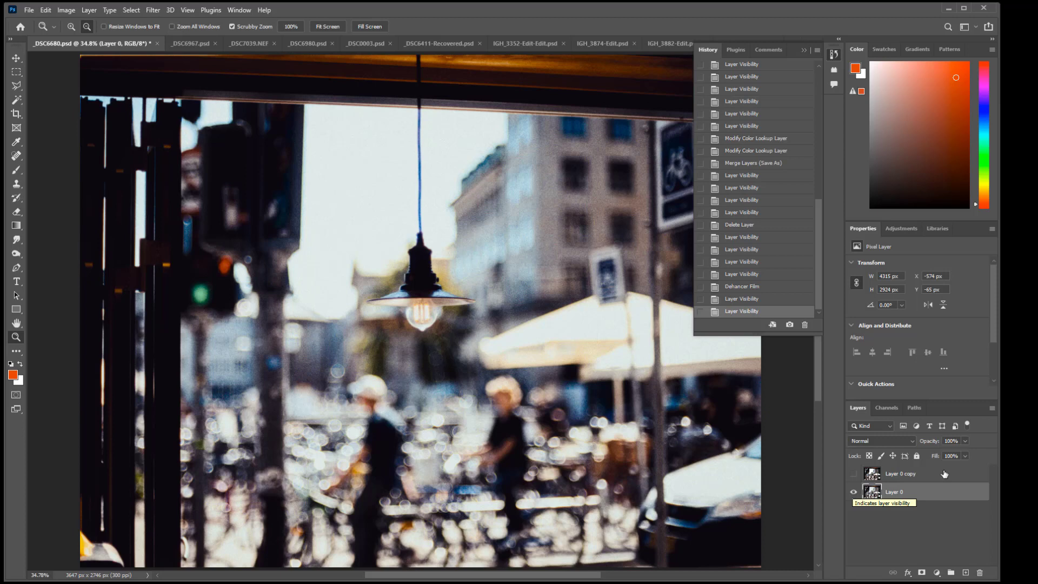
right_click(891, 492)
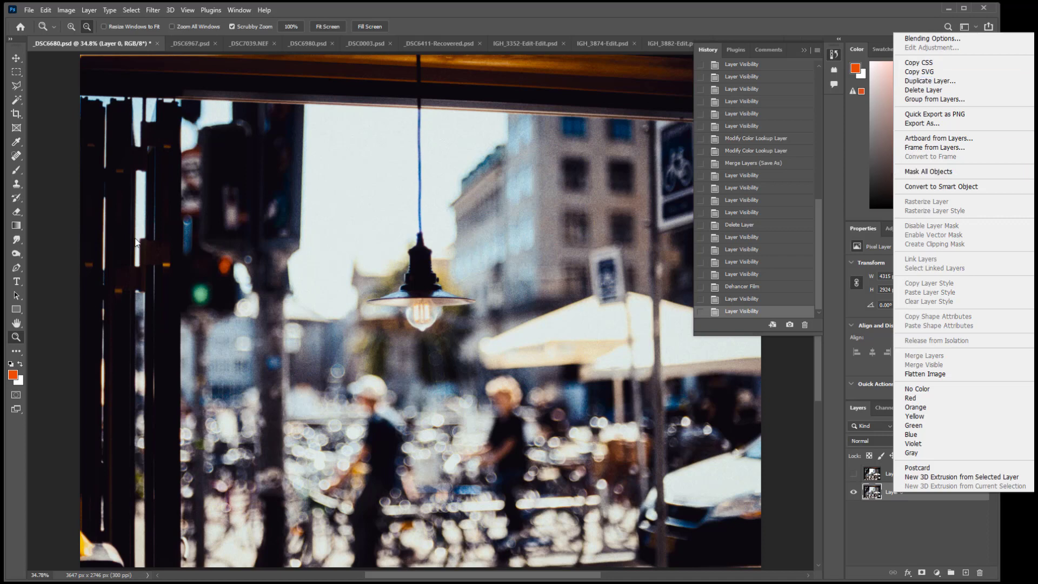
left_click(67, 217)
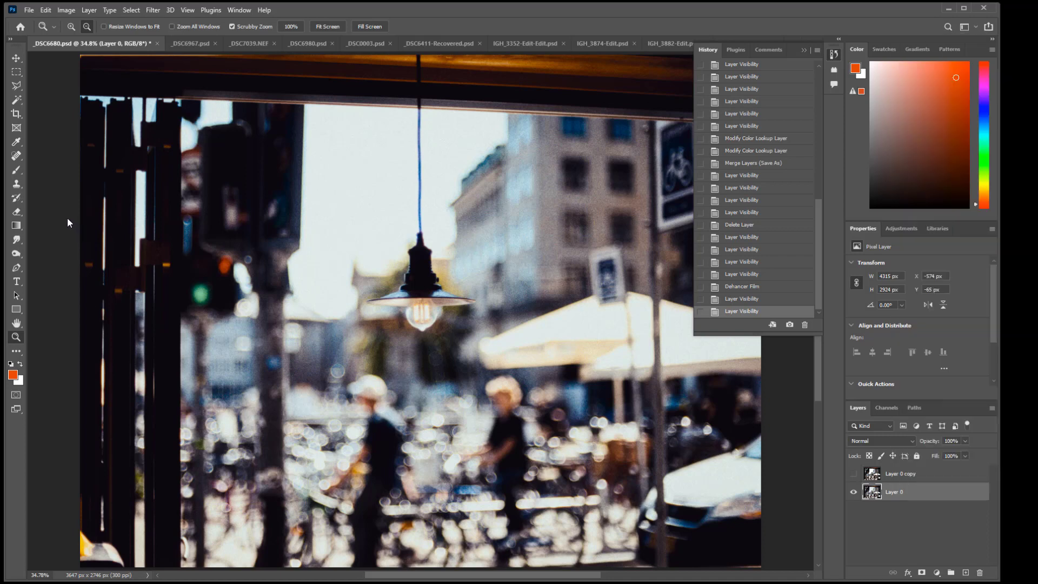
Step: In _DSC6967.psd, collapse the History panel and hide the Channel Mixer 1 copy 2 layer
left_click(196, 44)
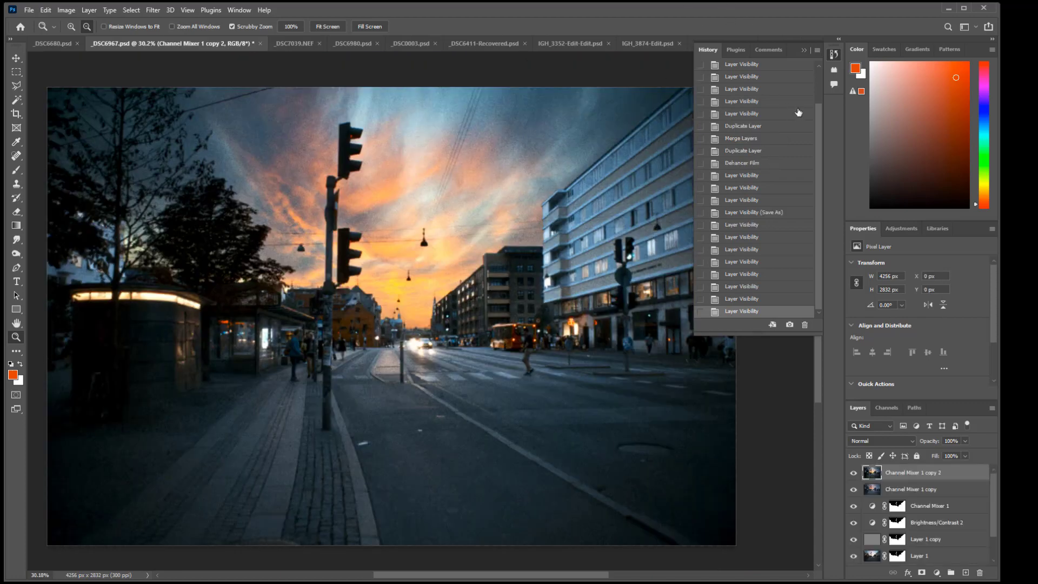
left_click(805, 49)
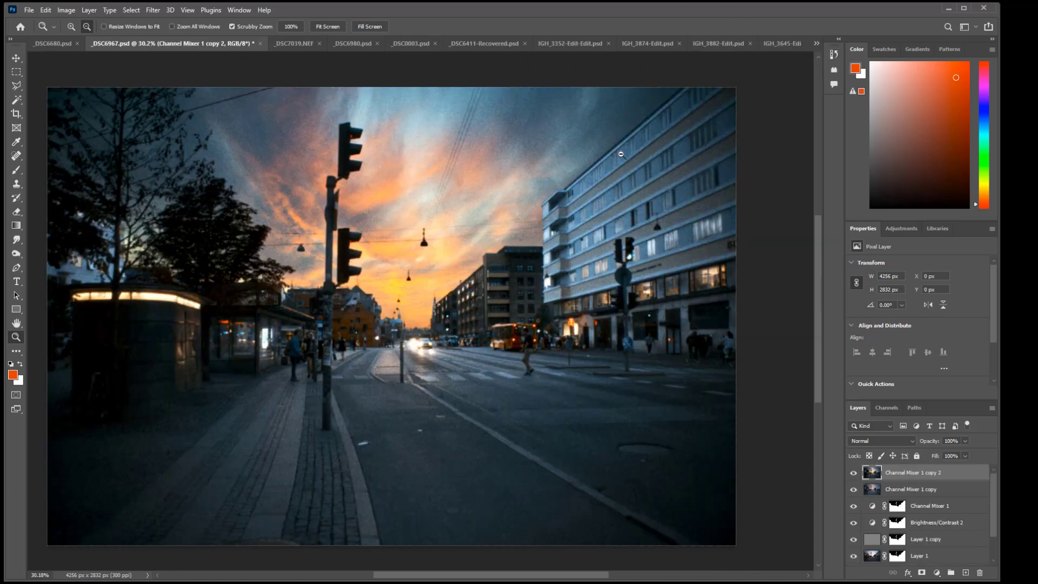
left_click(855, 474)
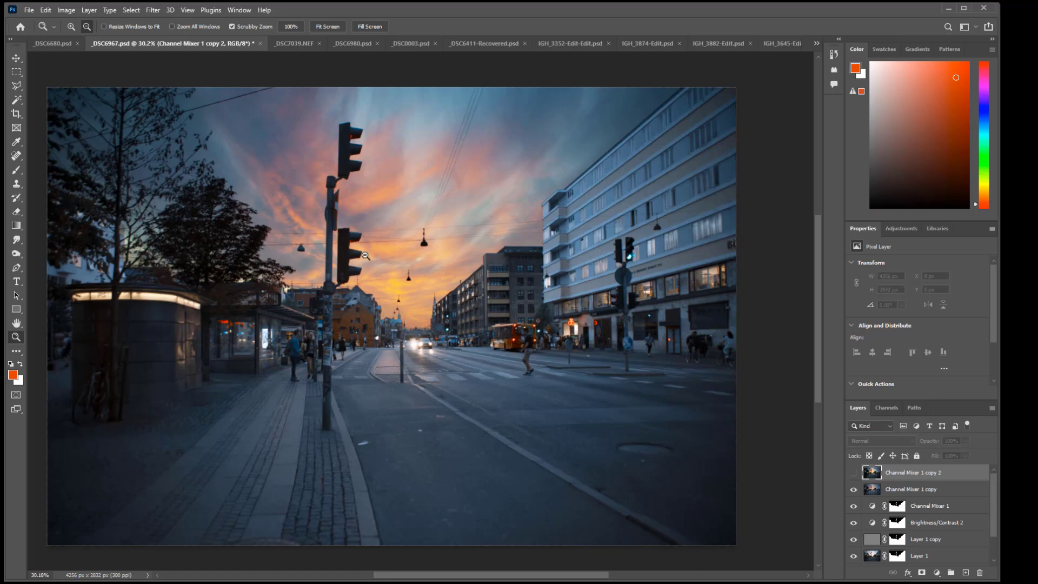
Step: Examine the pedestrians and street detail of the unfiltered sunset photo up close, then return to the full view
left_click_drag(484, 357, 531, 377)
left_click_drag(261, 316, 611, 347)
left_click(16, 323)
left_click_drag(227, 391, 422, 331)
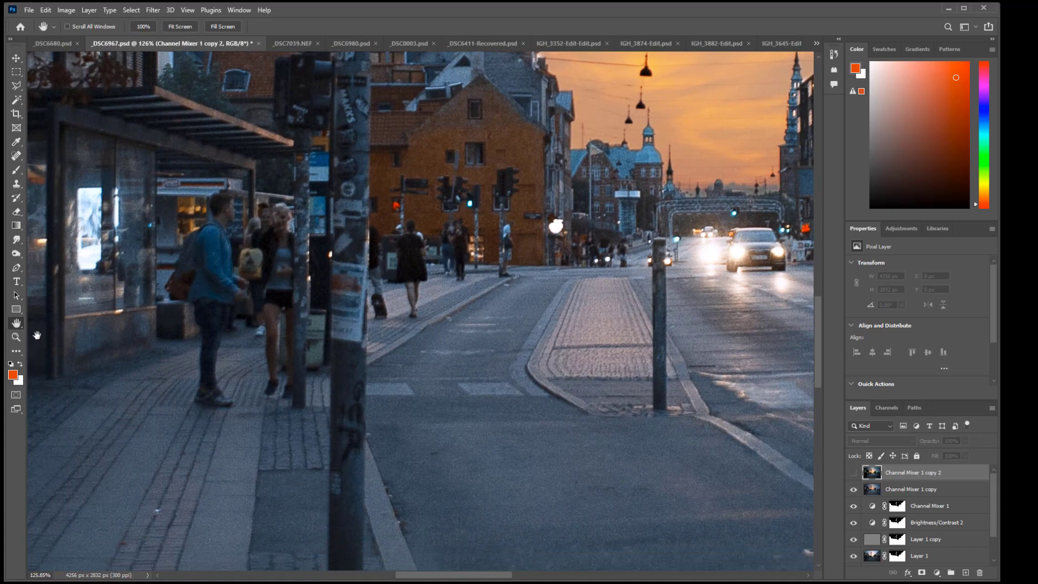
left_click(16, 337)
left_click_drag(312, 347, 254, 359)
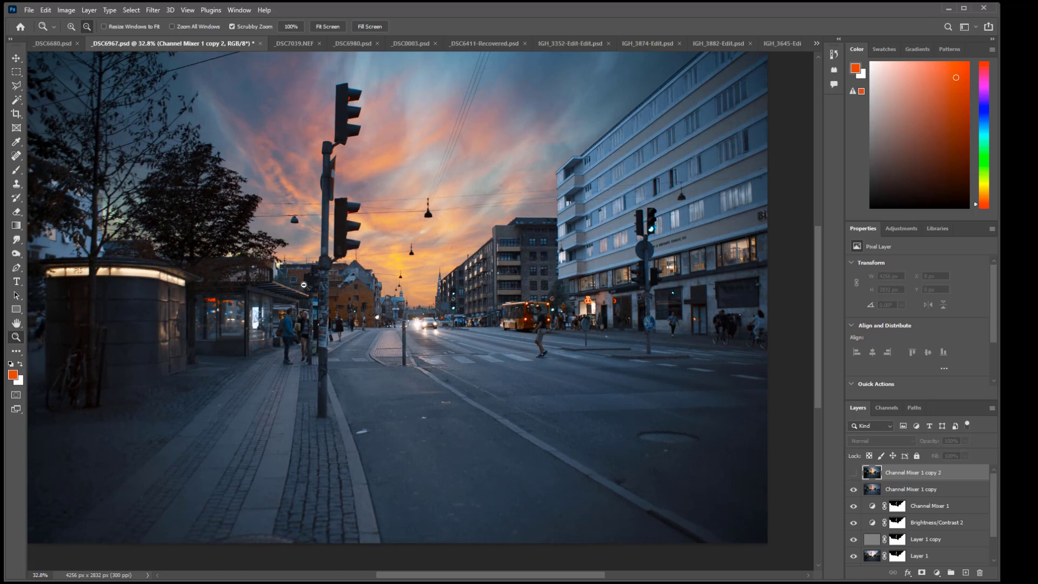
Step: Show the Channel Mixer 1 copy 2 layer again and look over the filtered sunset street photo
left_click(854, 474)
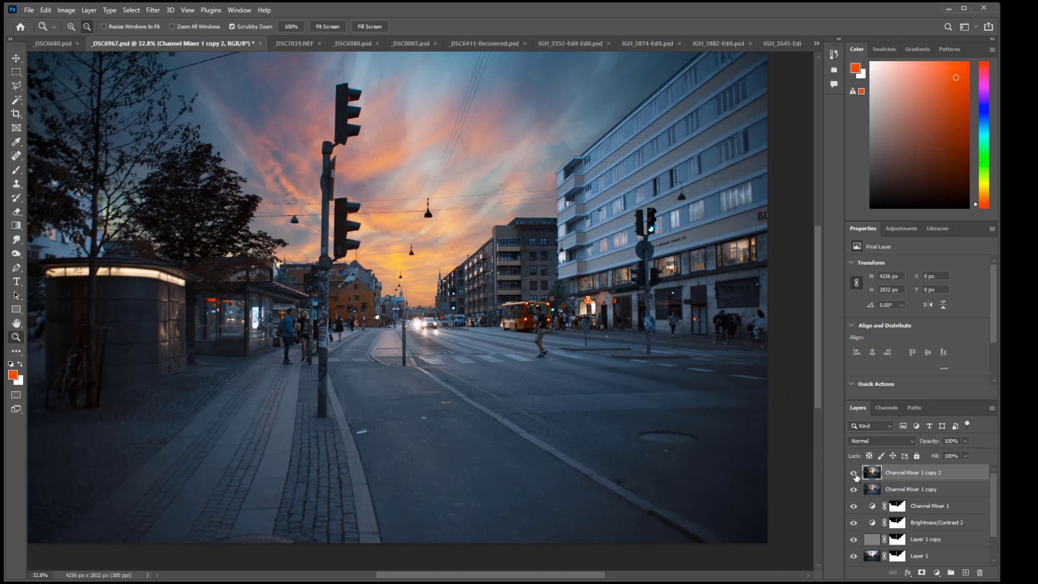
scroll(389, 233, "up", 2)
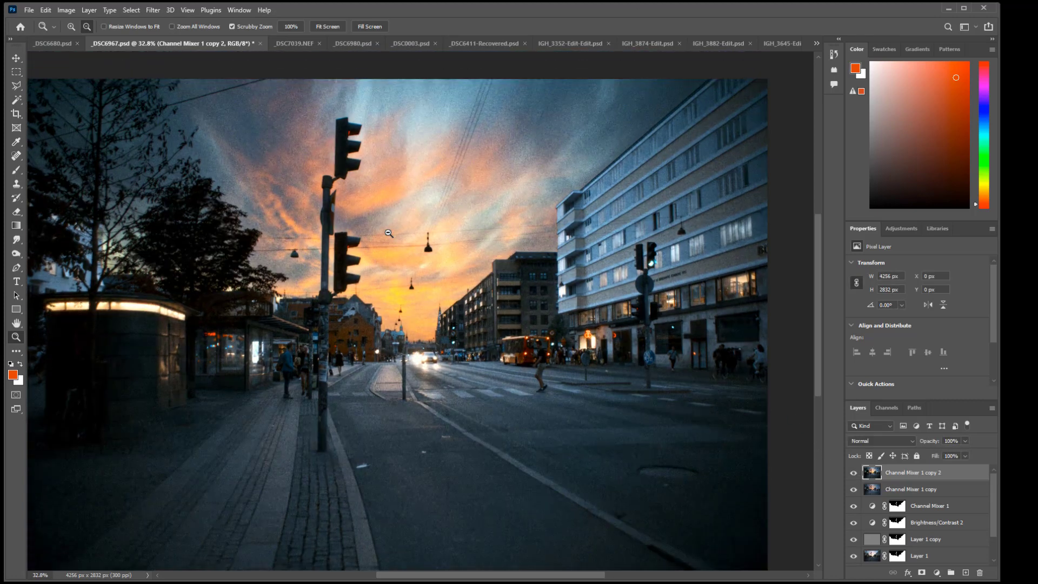
scroll(388, 233, "down", 1)
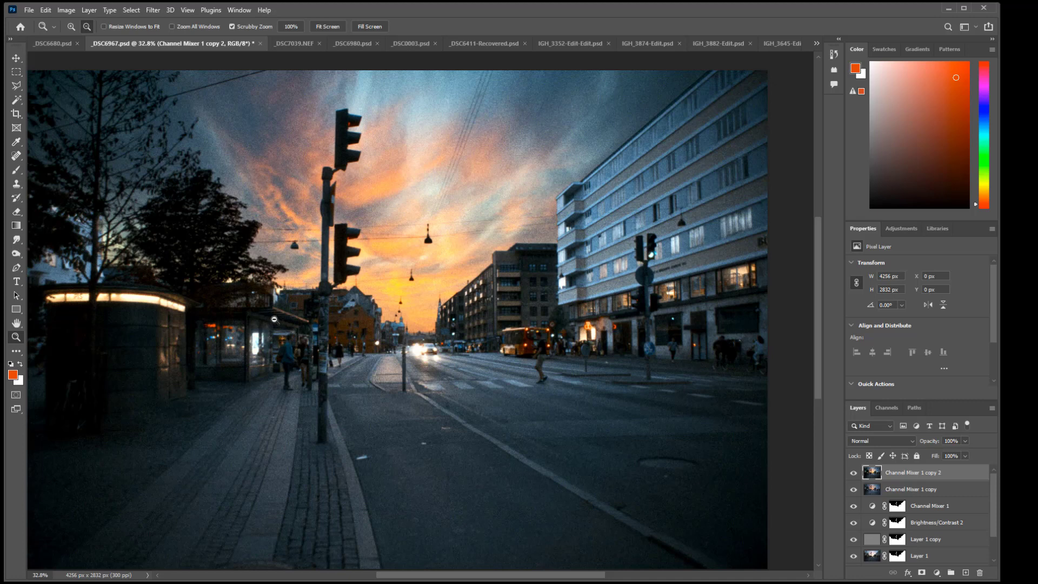
Step: Compare the _DSC7039.NEF shark image with the _DSC7039.jpg version from the Session1 folder, then minimize the image viewer
left_click(294, 44)
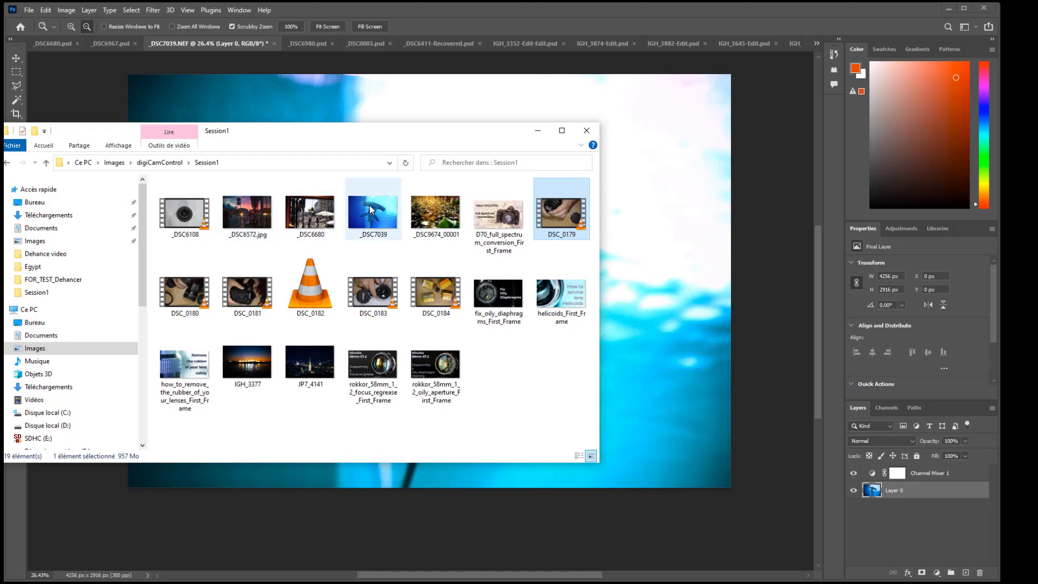
left_click(367, 211)
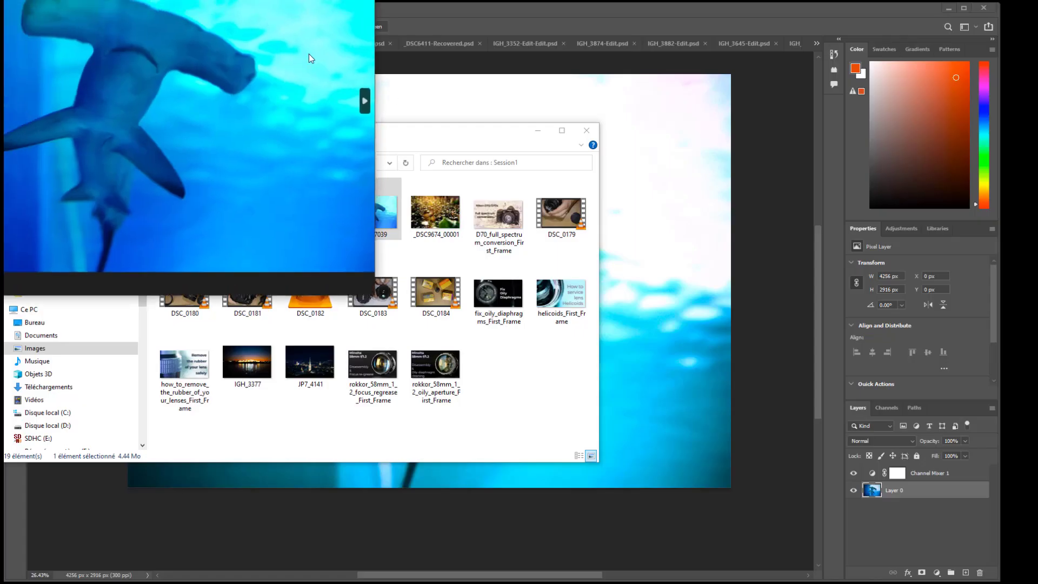
left_click(537, 131)
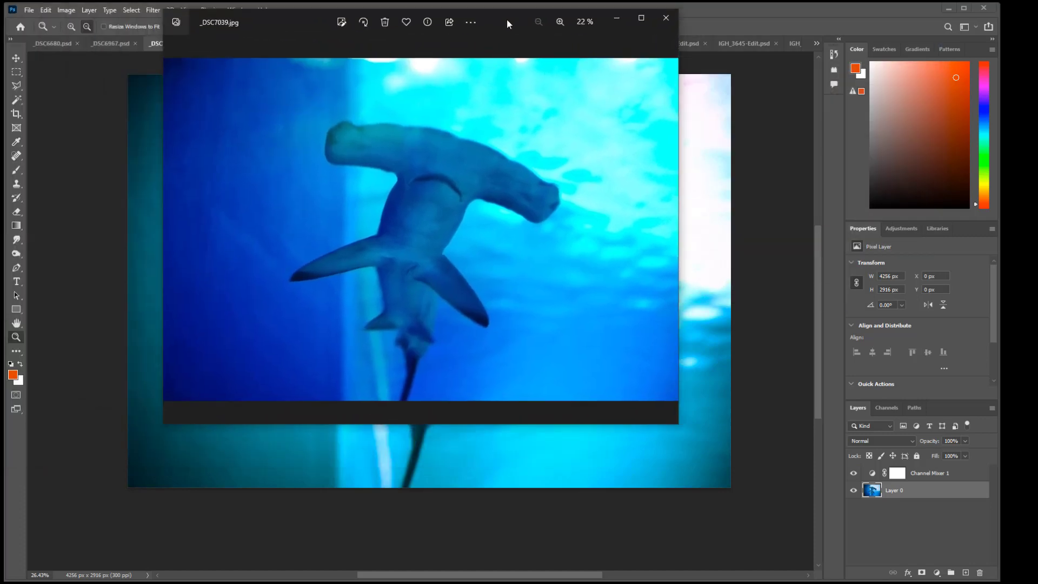
left_click_drag(507, 19, 26, 78)
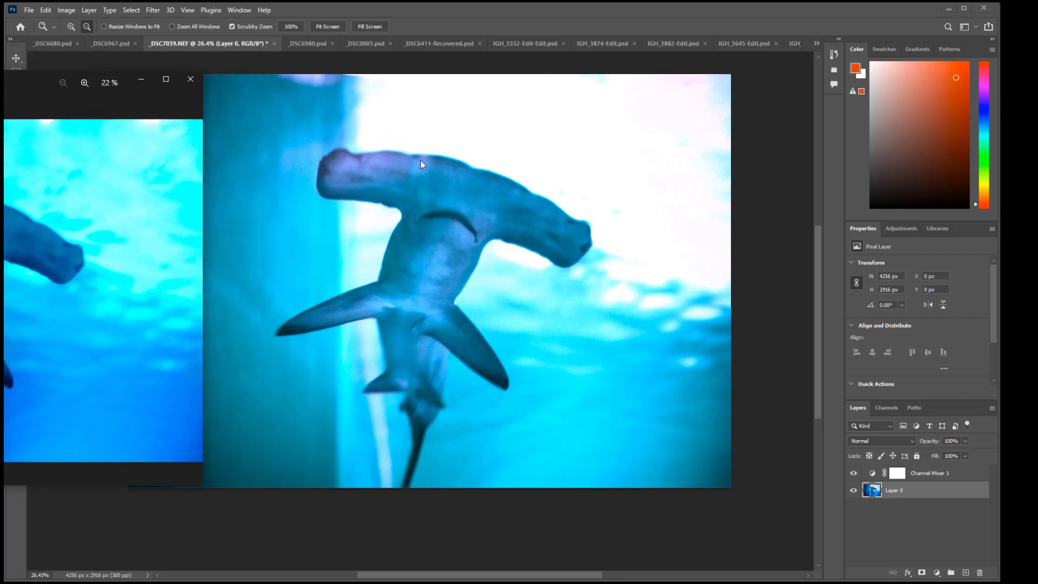
left_click_drag(43, 80, 335, 111)
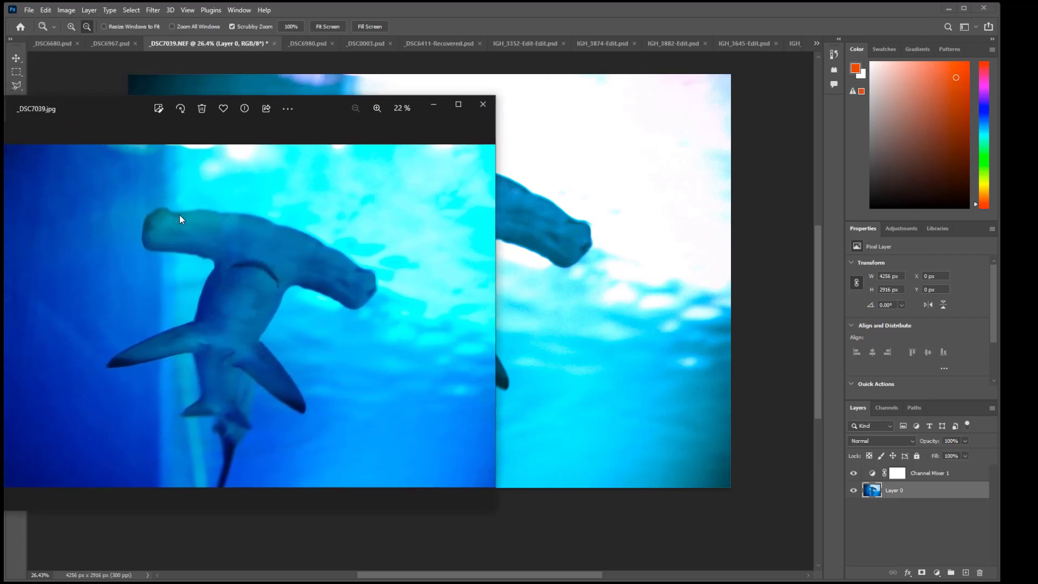
left_click(434, 106)
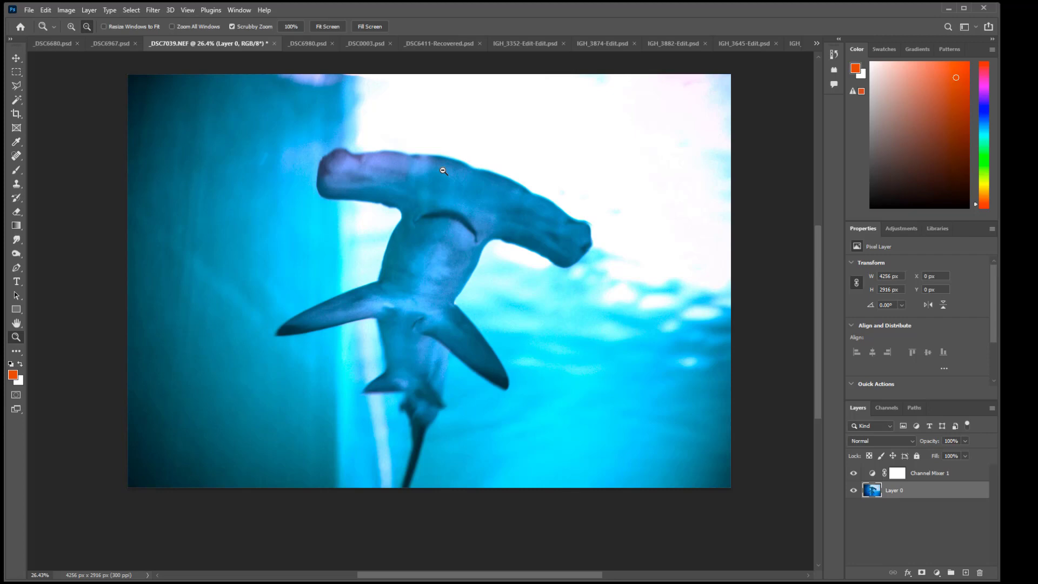
Step: In _DSC6980.psd, compare before and after by repeatedly hiding and showing the Brightness/Contrast 1 copy layer
left_click(317, 43)
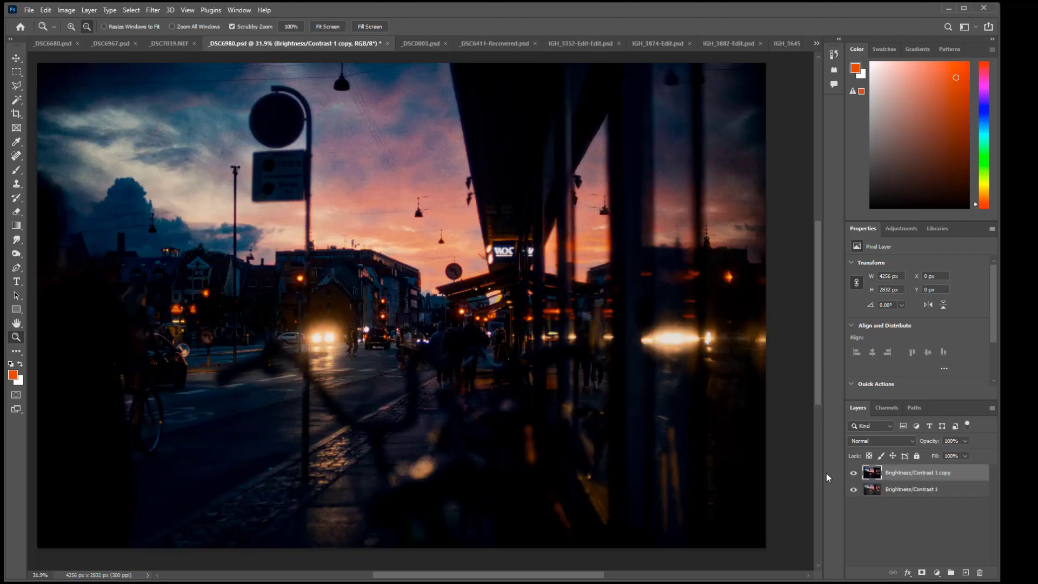
left_click(855, 474)
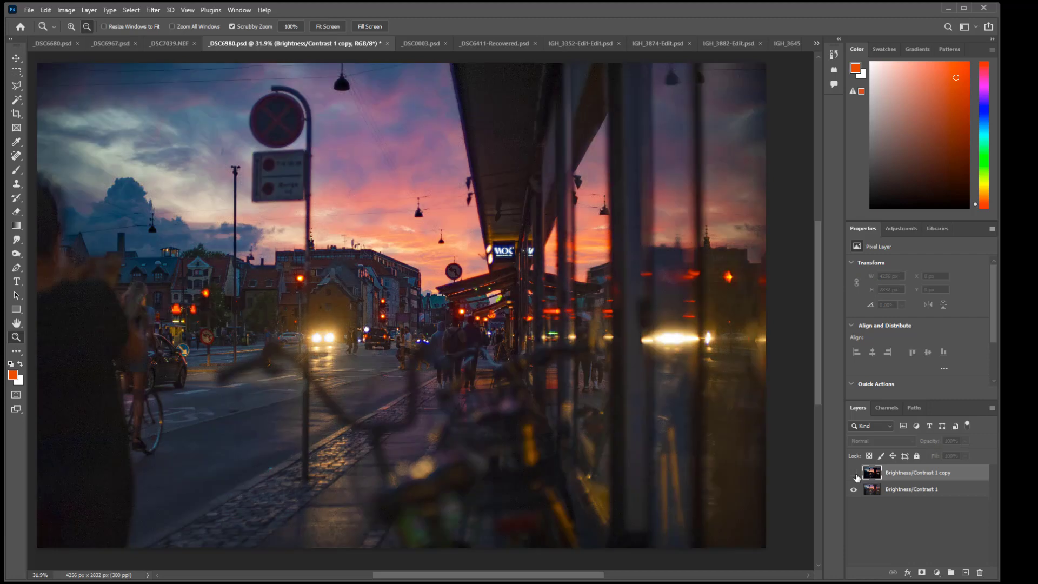
left_click(854, 474)
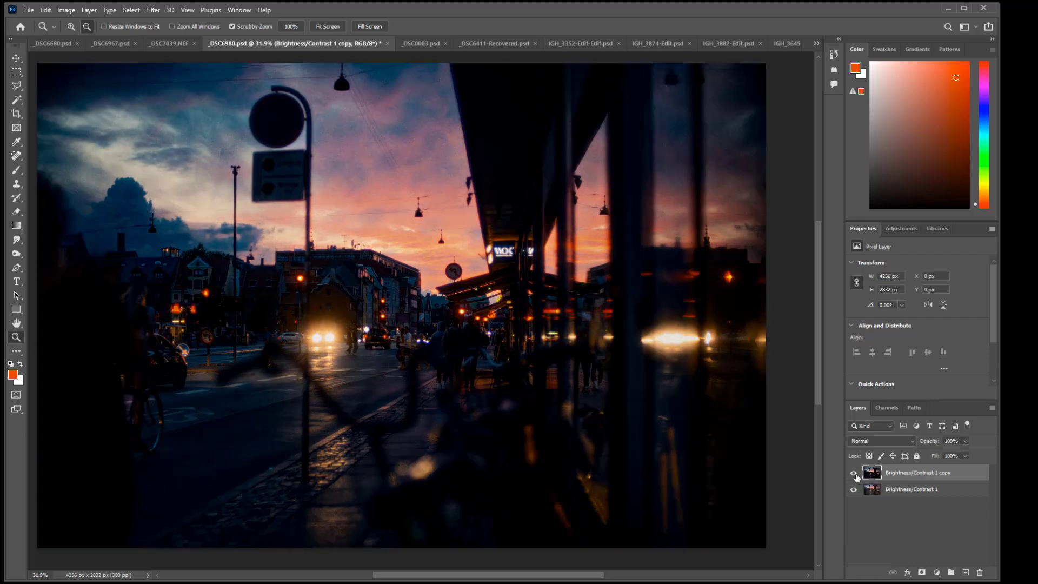
left_click(854, 474)
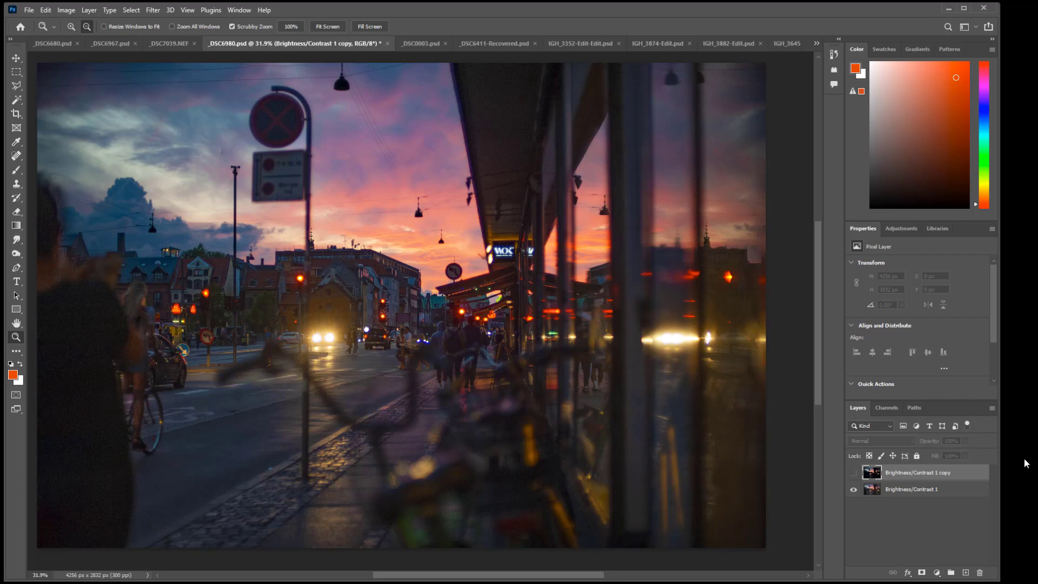
left_click(855, 473)
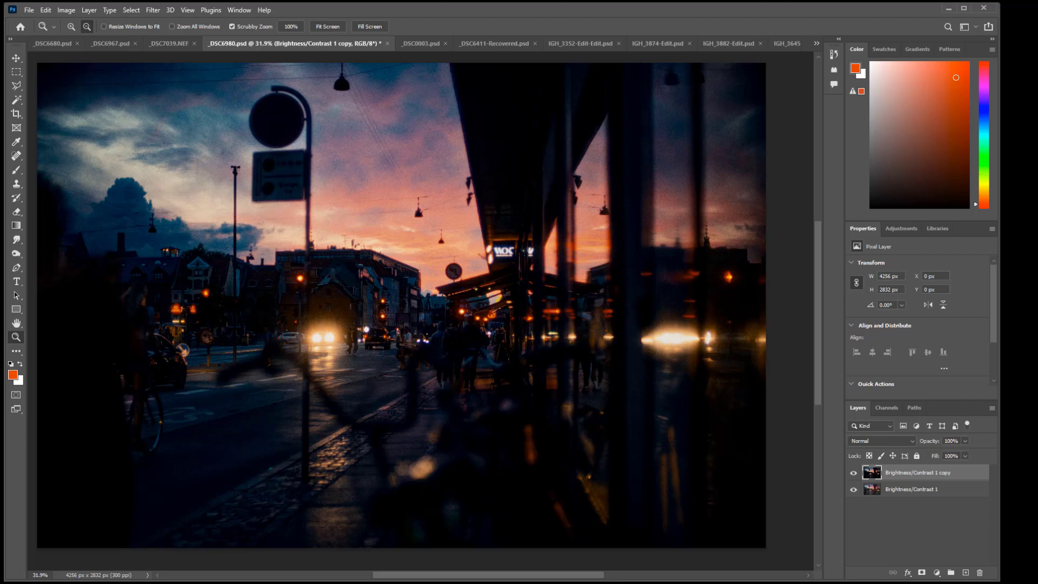
left_click(854, 473)
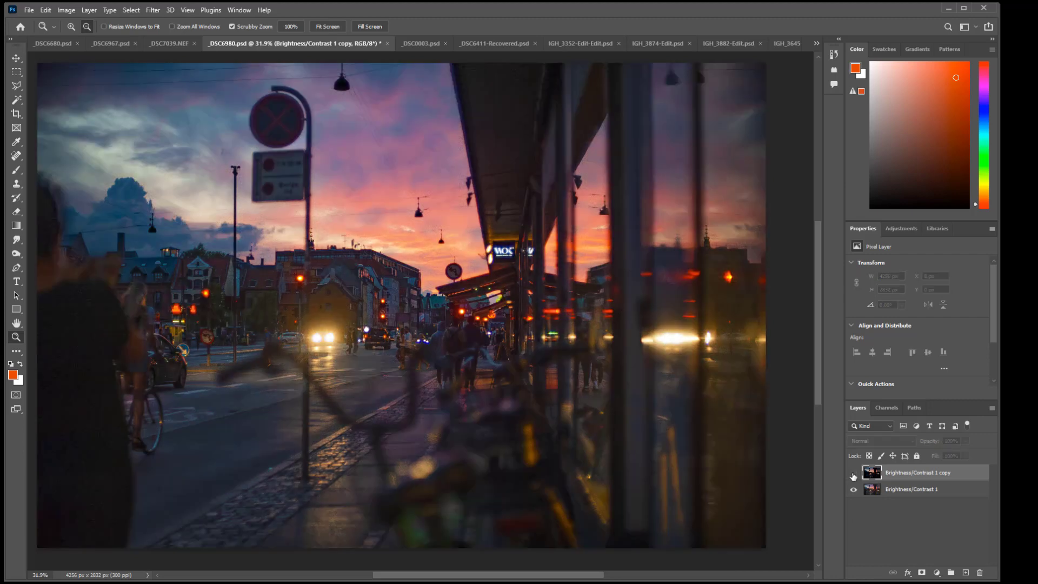
left_click(854, 475)
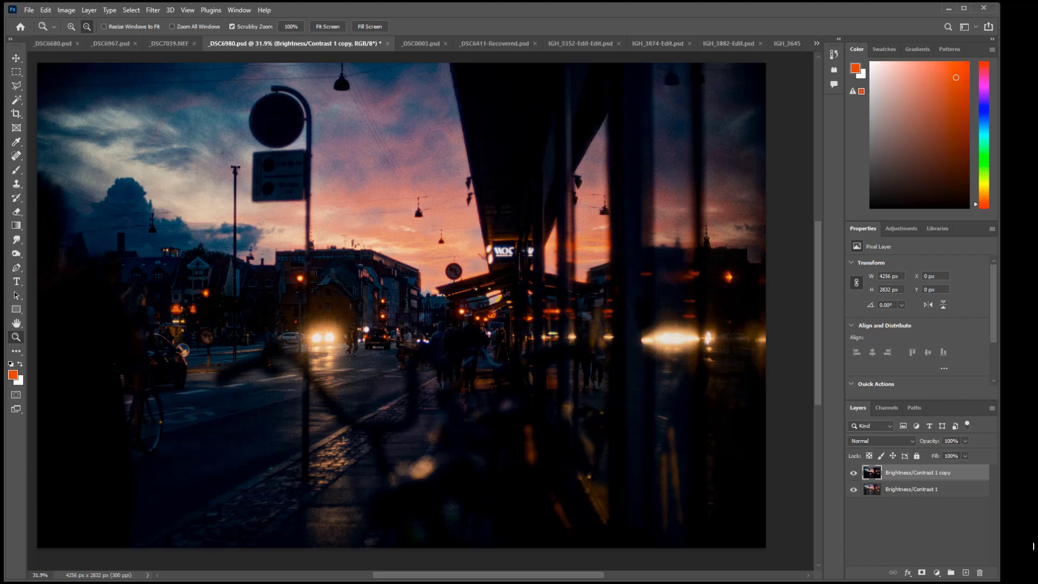
left_click(854, 474)
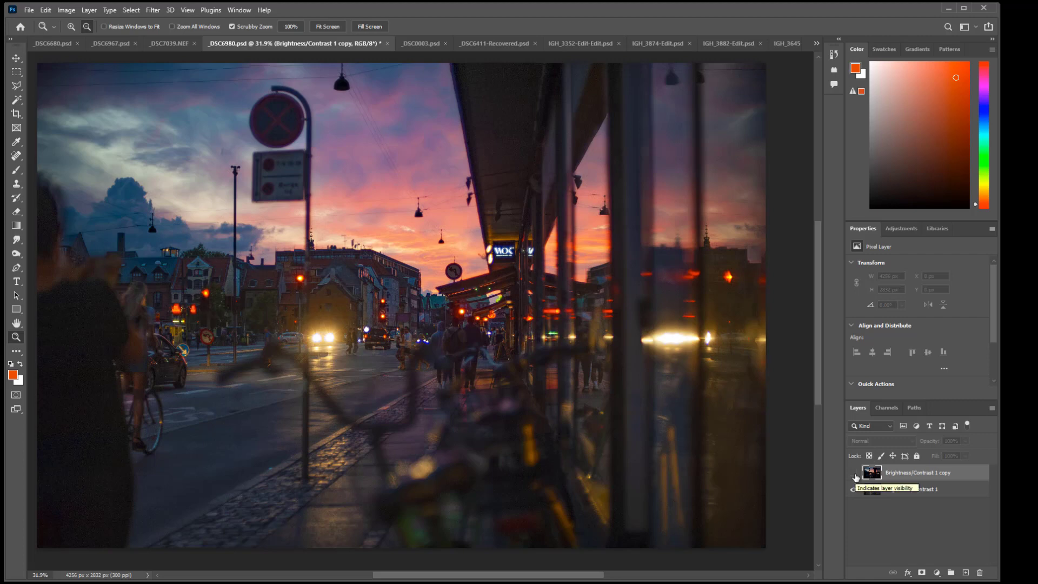
Step: Show the Brightness/Contrast 1 copy layer in _DSC6980.psd and examine the filtered headlights, pedestrians and WOK sign up close
left_click(854, 473)
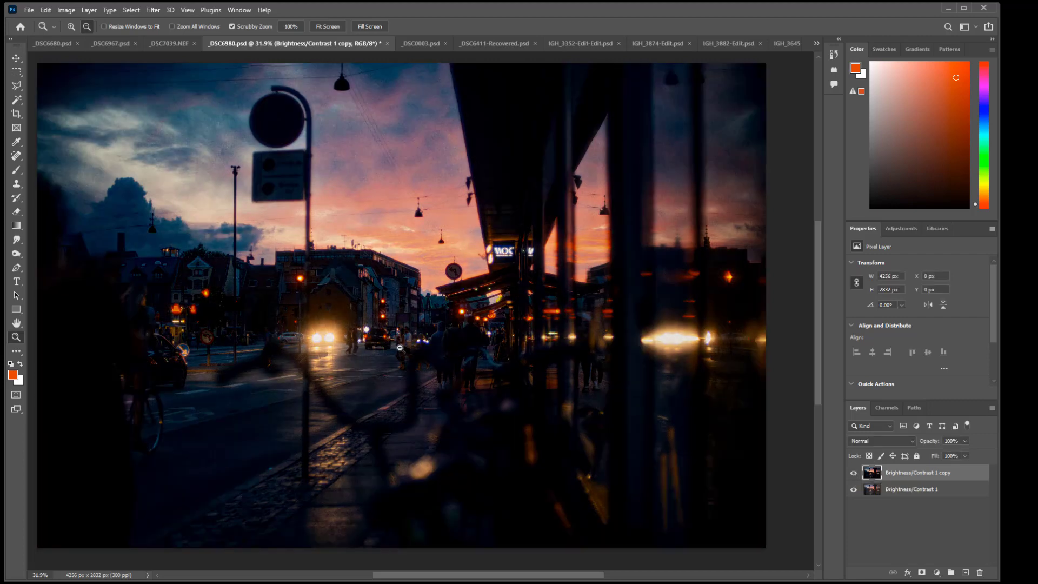
mouse_move(400, 347)
left_mouse_down()
mouse_move(457, 371)
mouse_move(390, 358)
left_mouse_up()
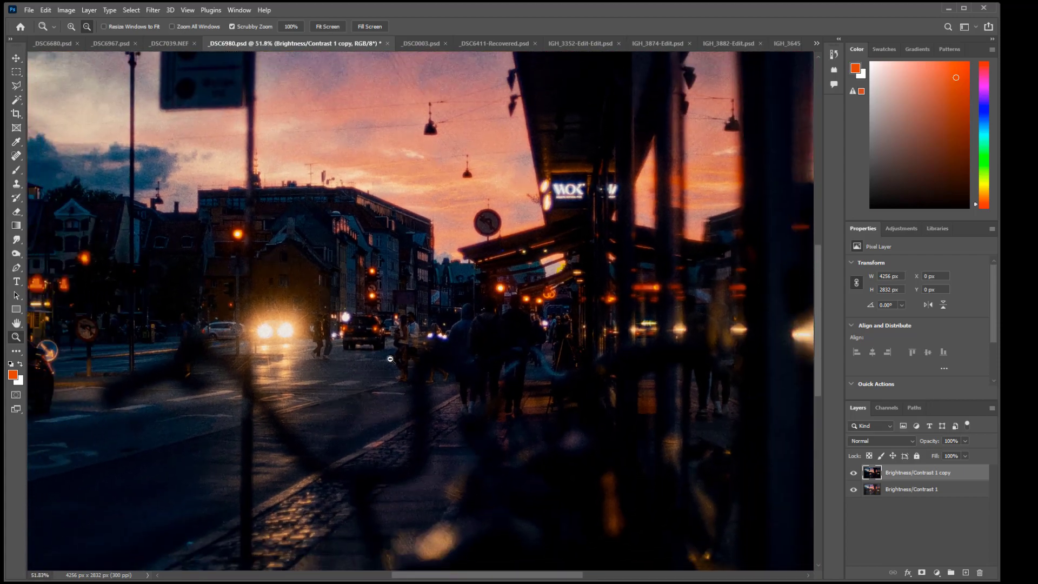
mouse_move(328, 331)
left_mouse_down()
mouse_move(357, 331)
mouse_move(338, 329)
left_mouse_up()
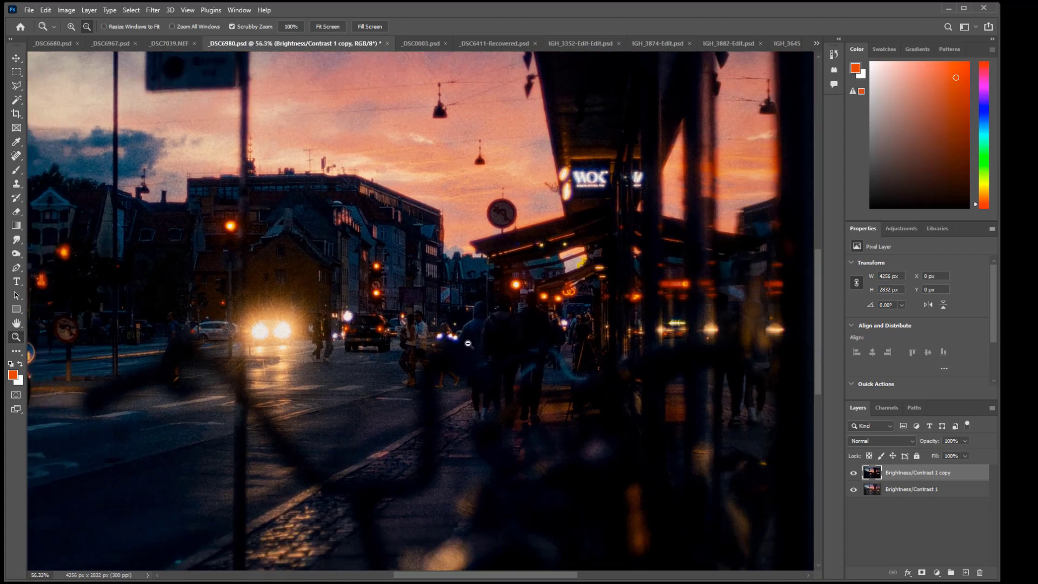
left_click_drag(468, 344, 438, 338)
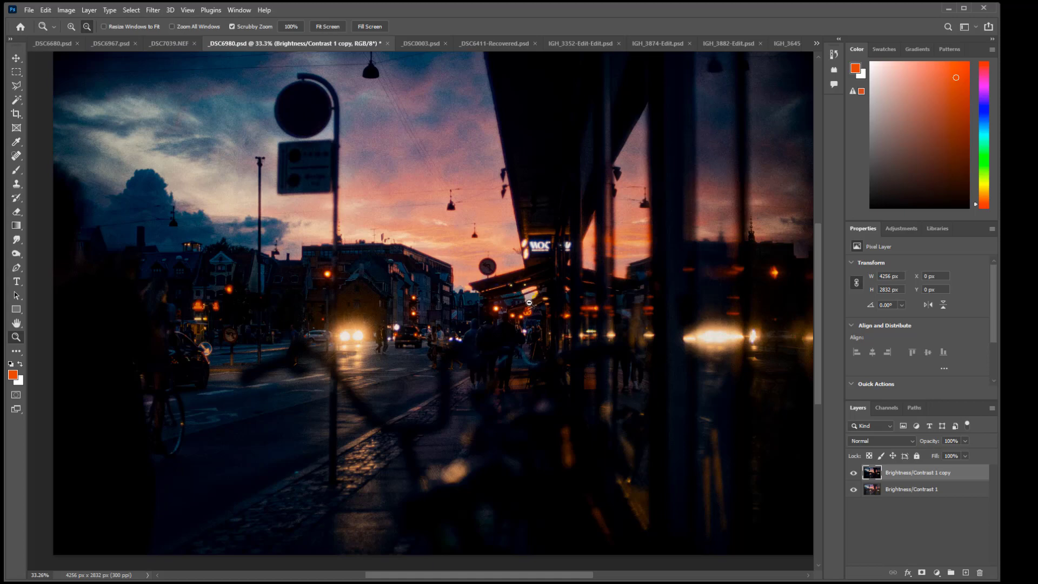
left_click_drag(530, 304, 600, 352)
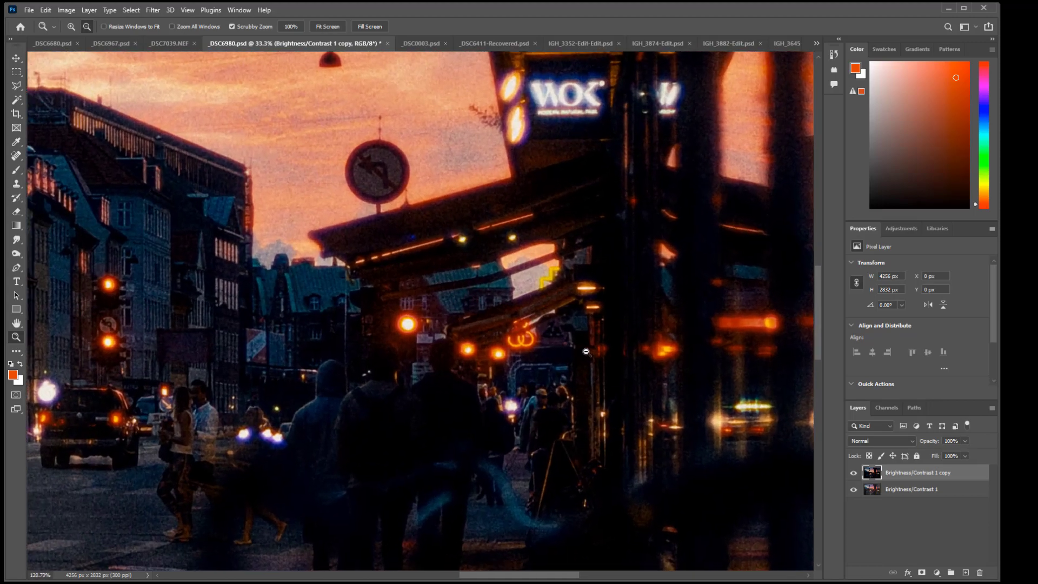
Step: Compare the close-up around the WOK sign with the Brightness/Contrast 1 copy layer hidden and shown, then fit the photo on screen
left_click(854, 473)
left_click(855, 474)
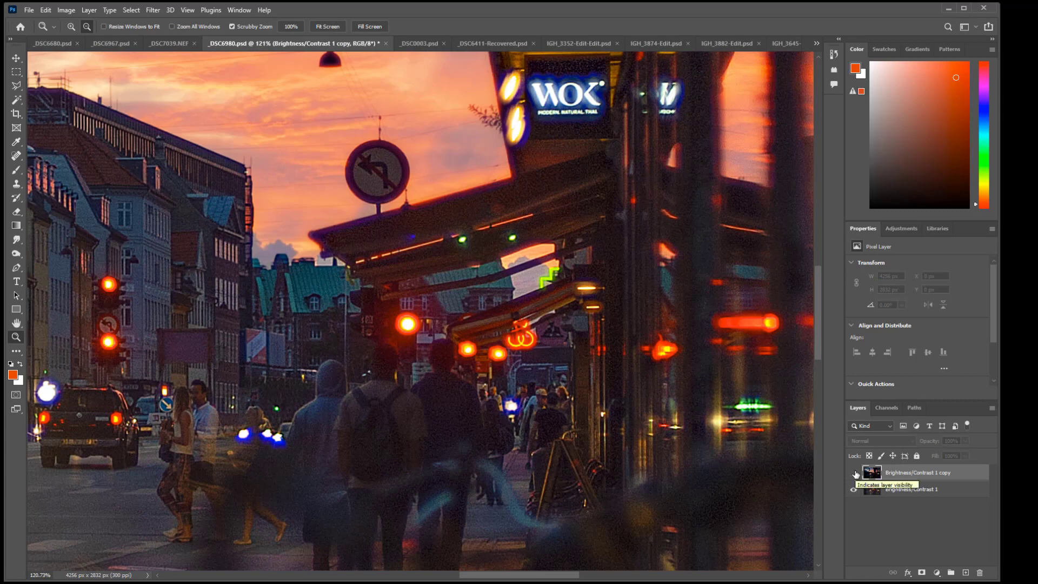
left_click(854, 473)
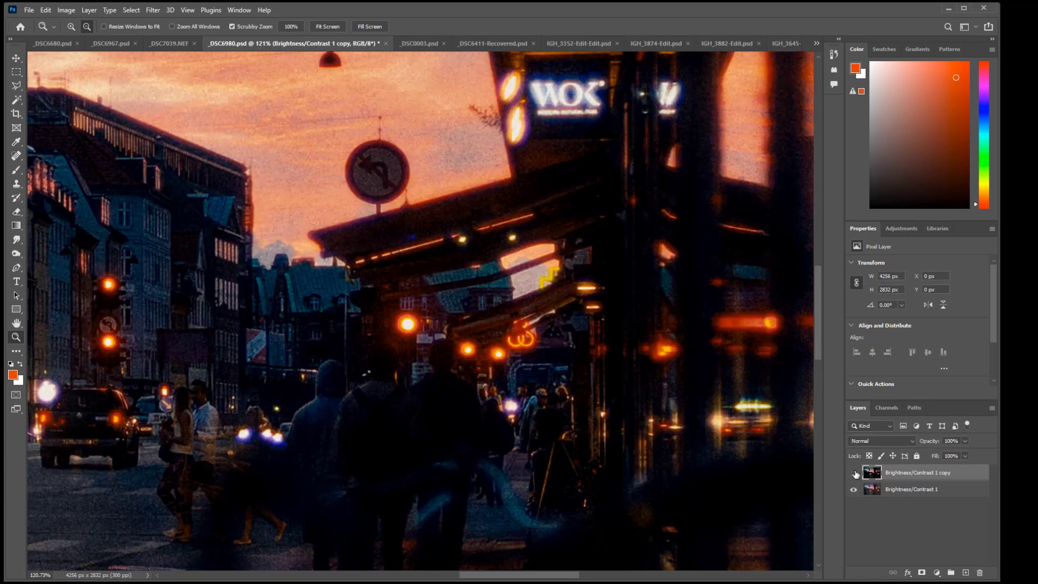
left_click(855, 473)
left_click(854, 473)
left_click(855, 473)
left_click(854, 473)
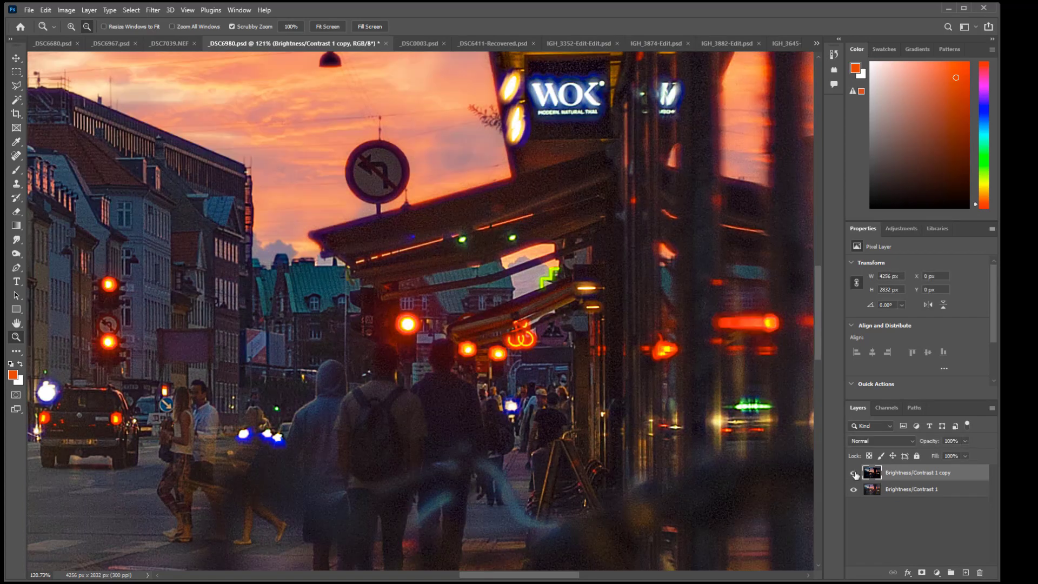
left_click_drag(405, 405, 343, 385)
right_click(342, 385)
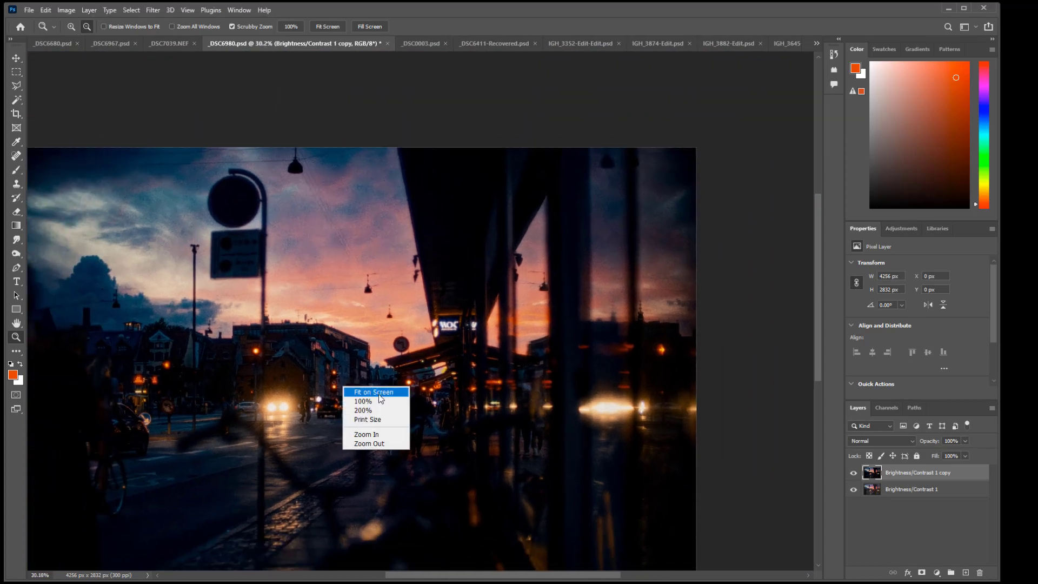
left_click(361, 391)
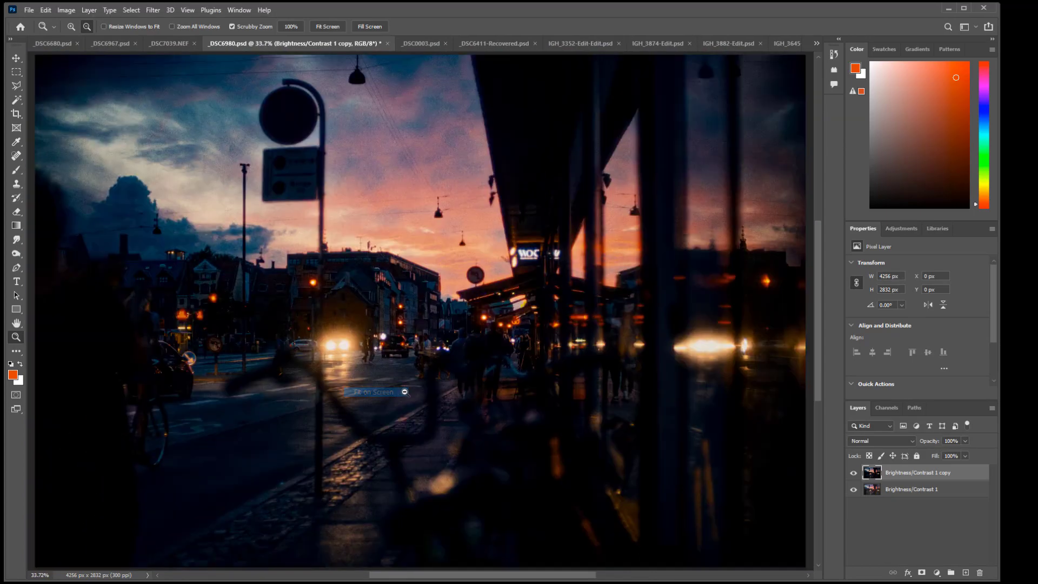
Step: In _DSC0003.psd, compare the house photo's two film looks with the black-and-white original by toggling Channel Mixer 1 copy 2 and Channel Mixer 1 copy
left_click(421, 45)
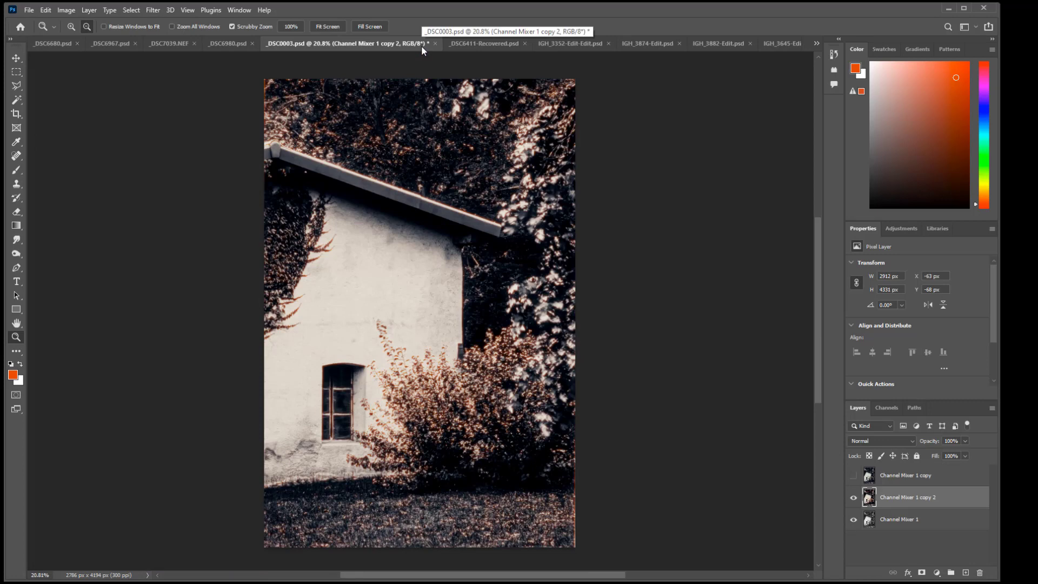
left_click(855, 498)
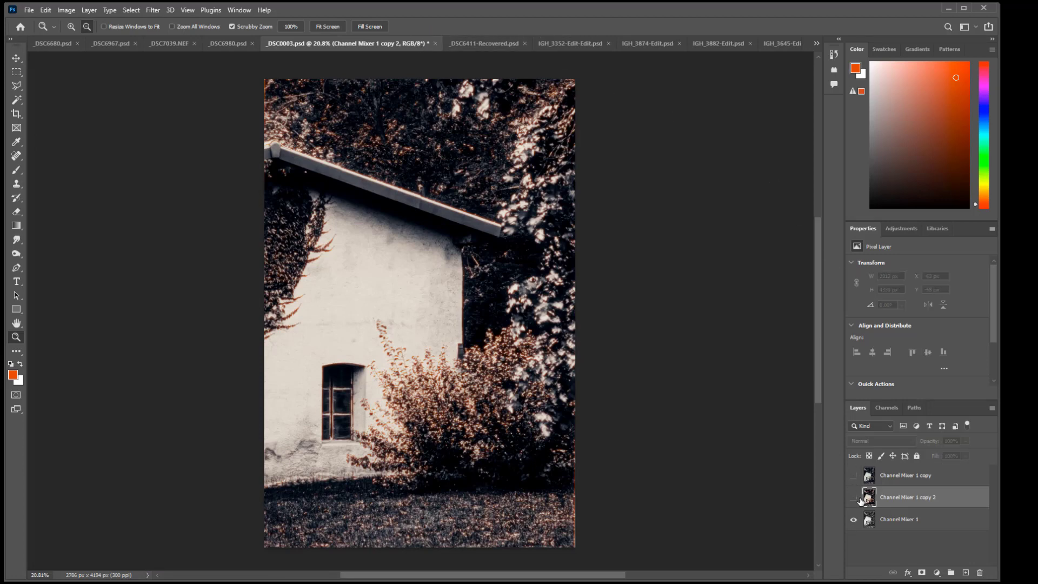
left_click(854, 476)
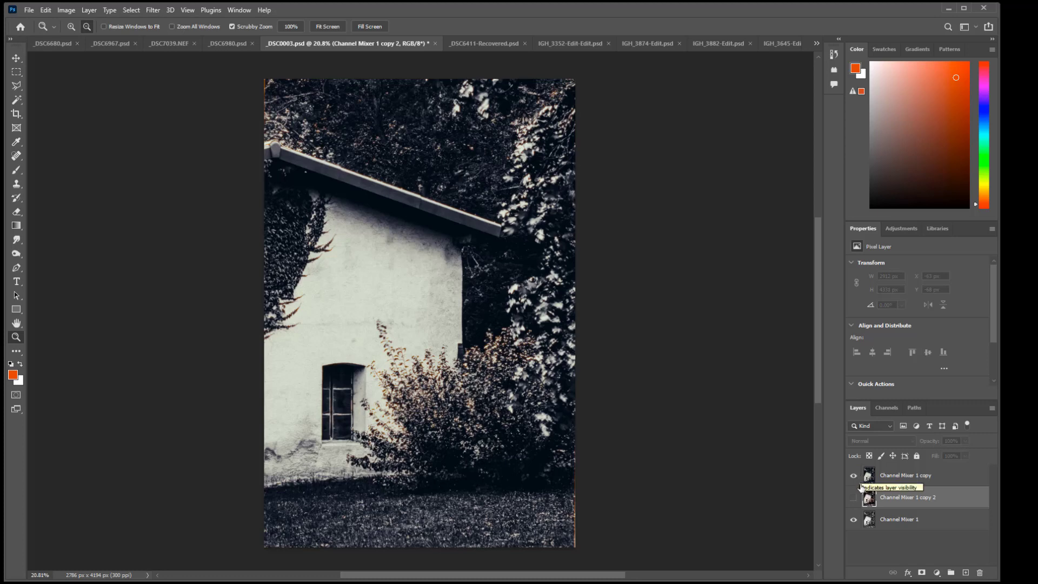
left_click(854, 475)
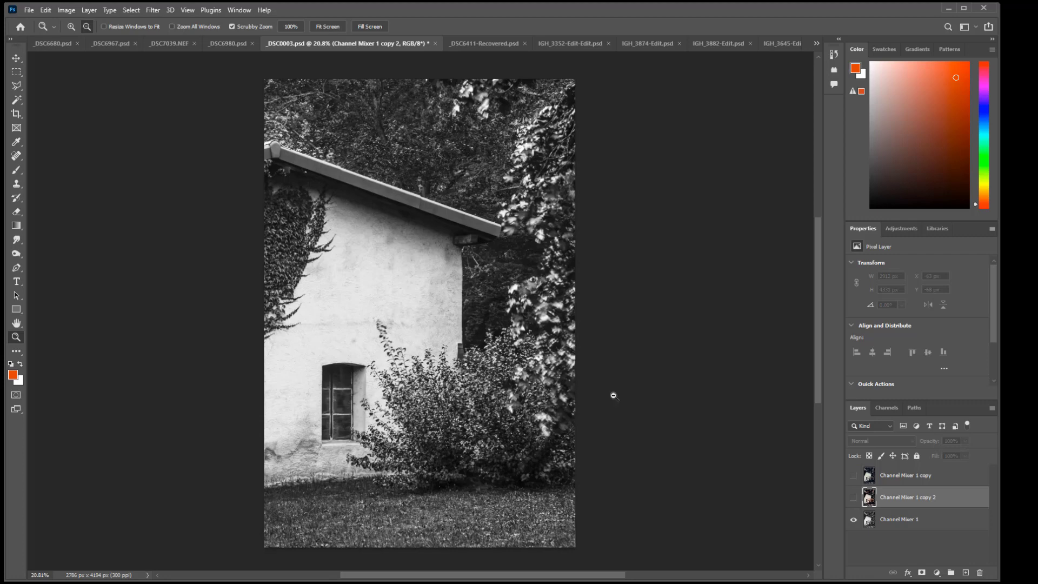
left_click(854, 476)
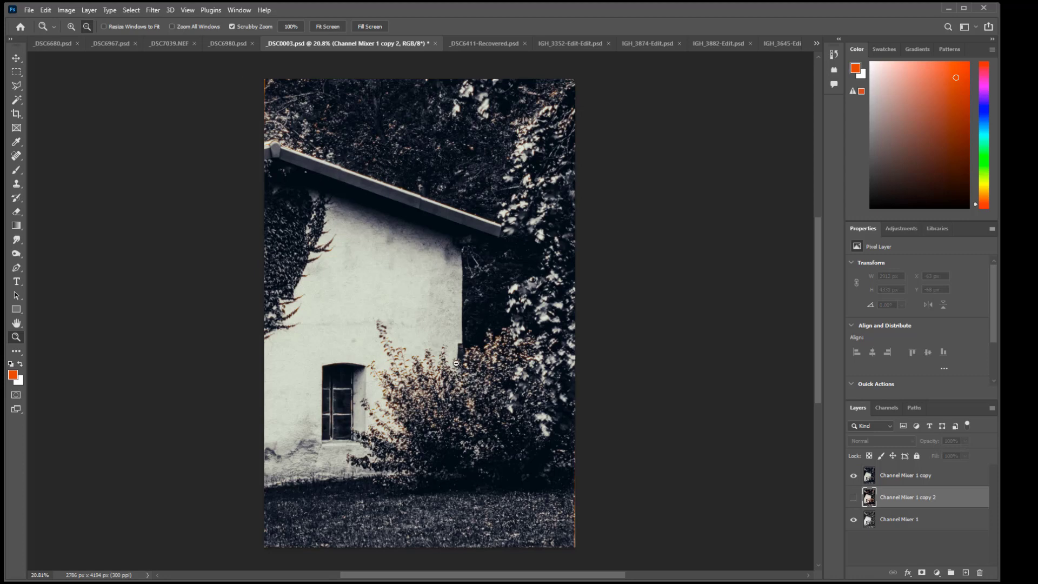
Step: Open the Dehancer filter on the Channel Mixer 1 layer and review its Print, Color Head, Film Grain and Halation settings
left_click(151, 11)
left_click(174, 21)
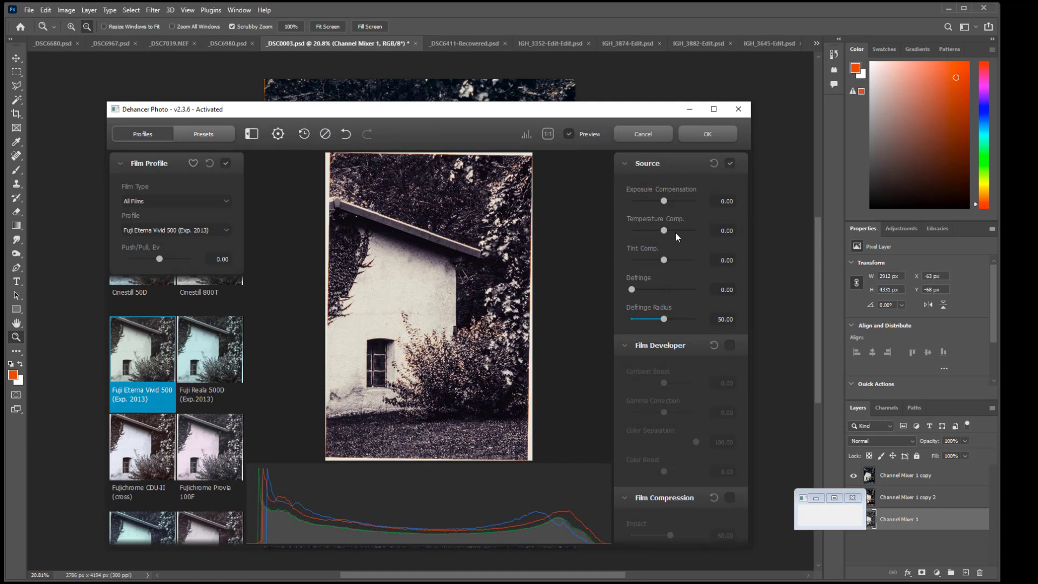
scroll(673, 232, "down", 5)
scroll(673, 232, "down", 8)
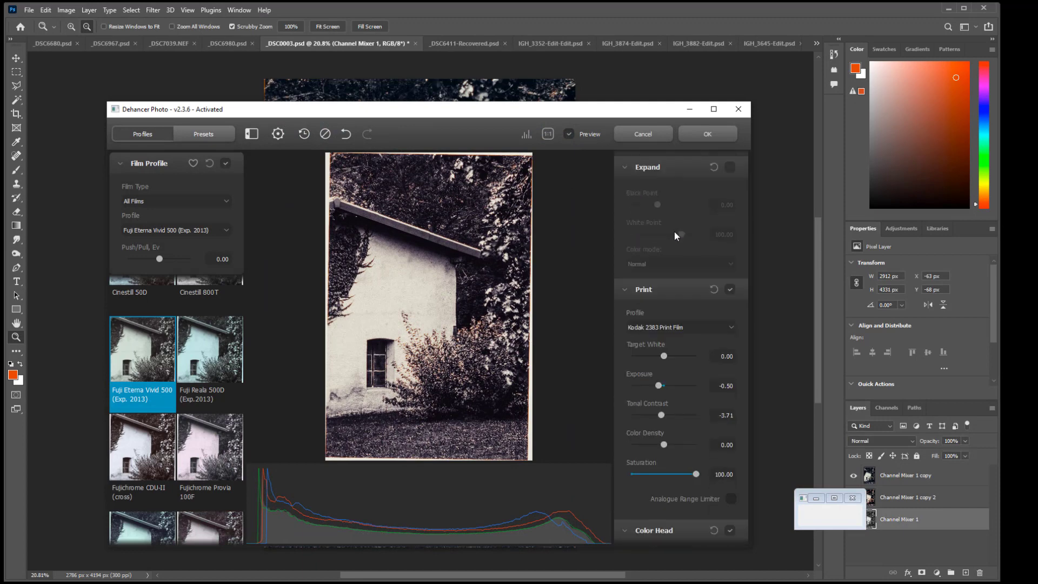
scroll(675, 232, "down", 10)
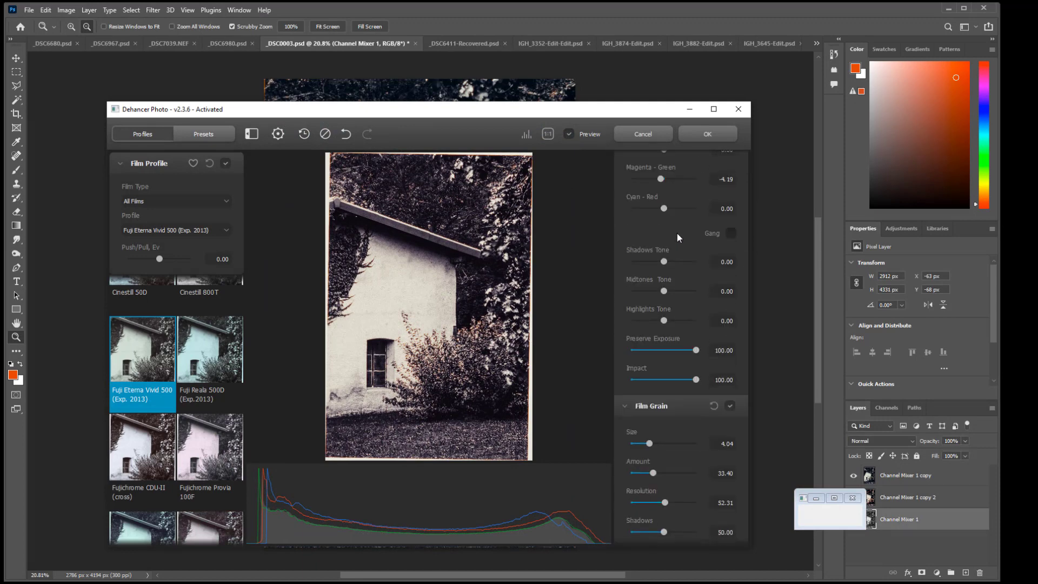
scroll(679, 238, "down", 2)
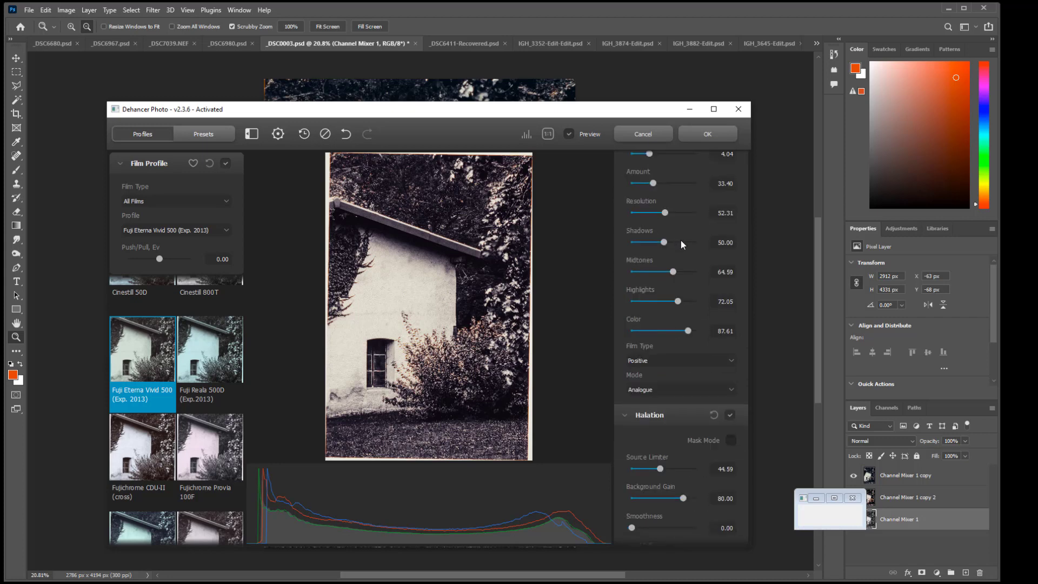
scroll(680, 364, "down", 1)
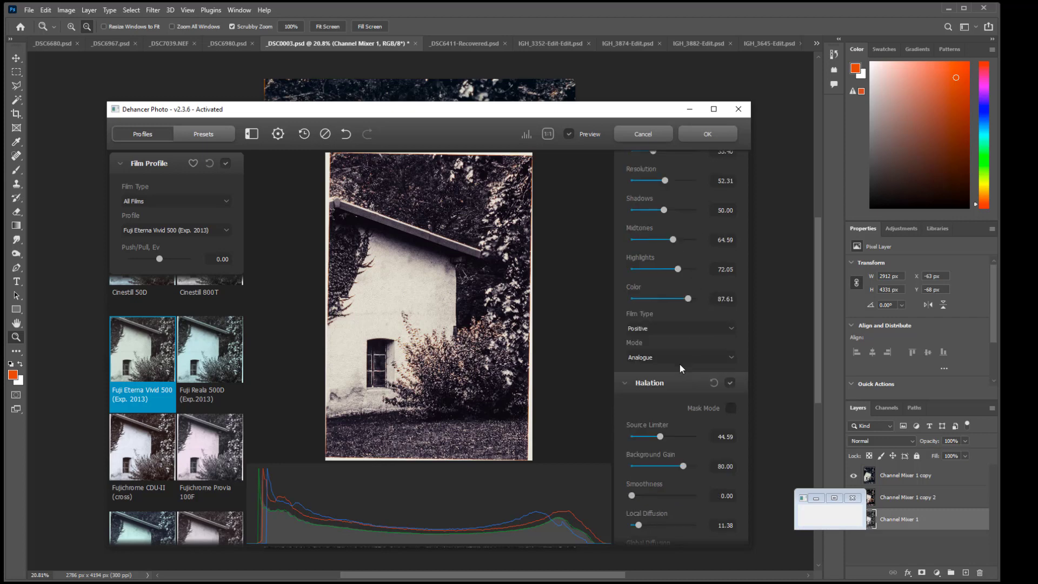
scroll(674, 356, "down", 3)
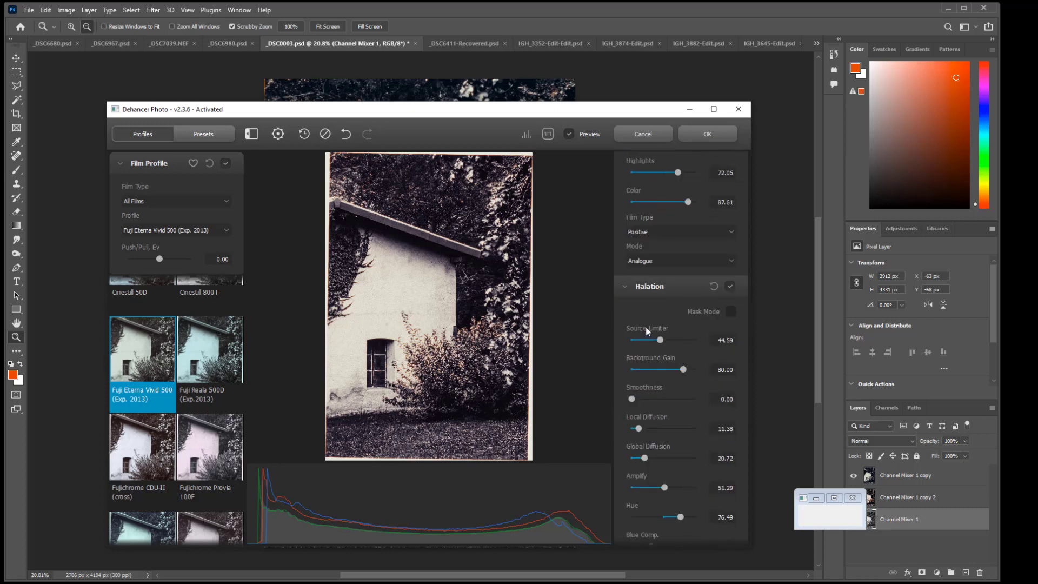
scroll(673, 342, "down", 2)
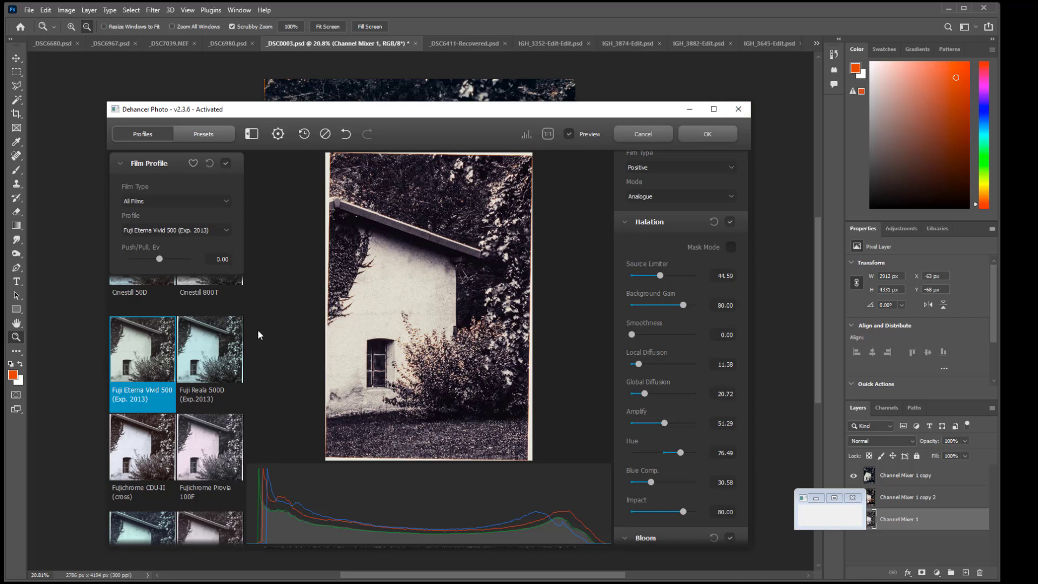
Step: Choose the Fujichrome Provia 100F film profile and apply the Dehancer filter to the Channel Mixer 1 layer
left_click(216, 394)
left_click(207, 436)
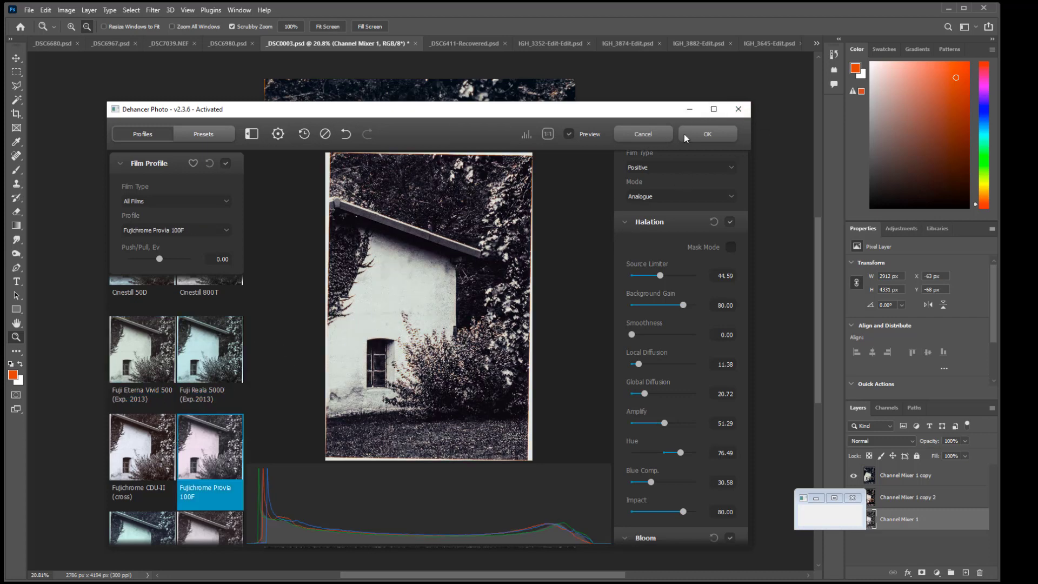
left_click(703, 134)
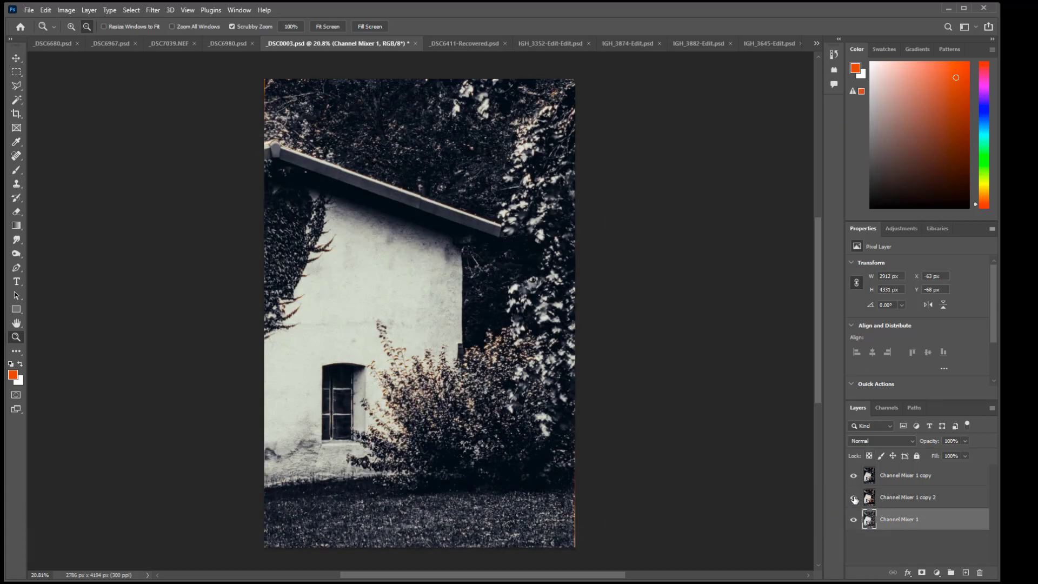
Step: Show Channel Mixer 1 copy 2 with Channel Mixer 1 copy hidden, and examine the window and bush up close before returning to full view
left_click(854, 498)
left_click(854, 476)
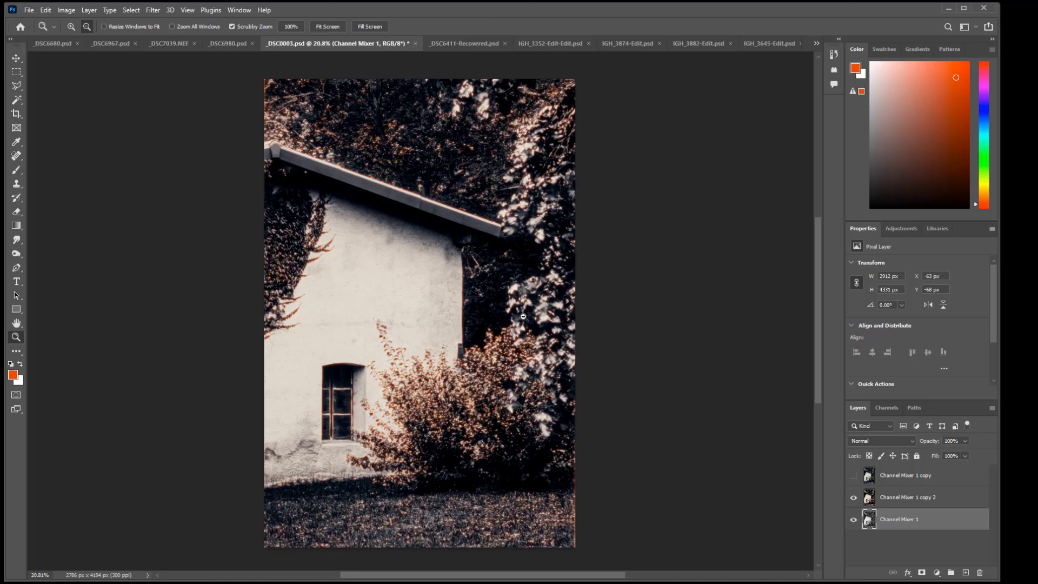
left_click_drag(400, 387, 436, 404)
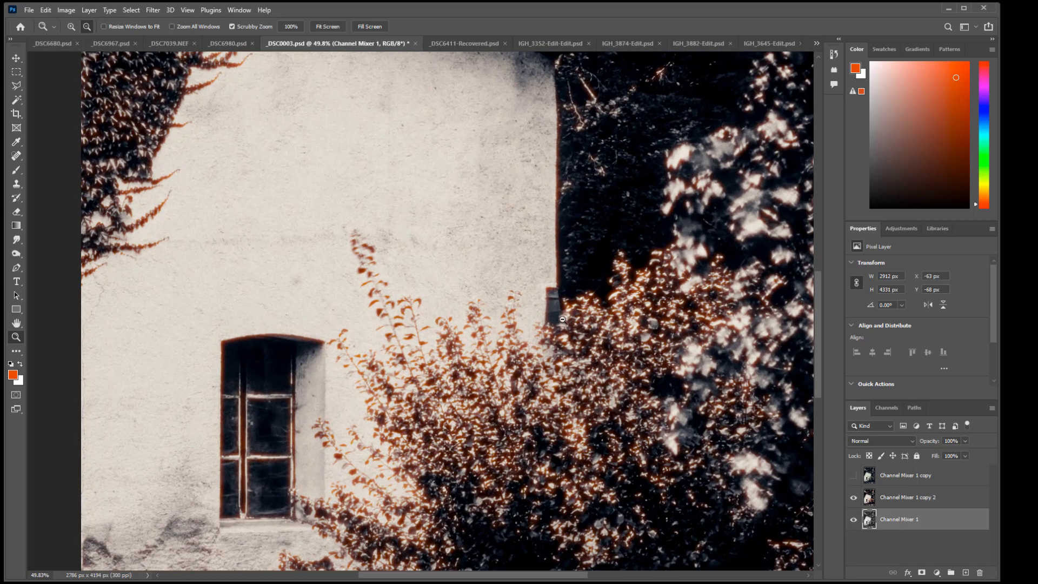
key("ctrl+0")
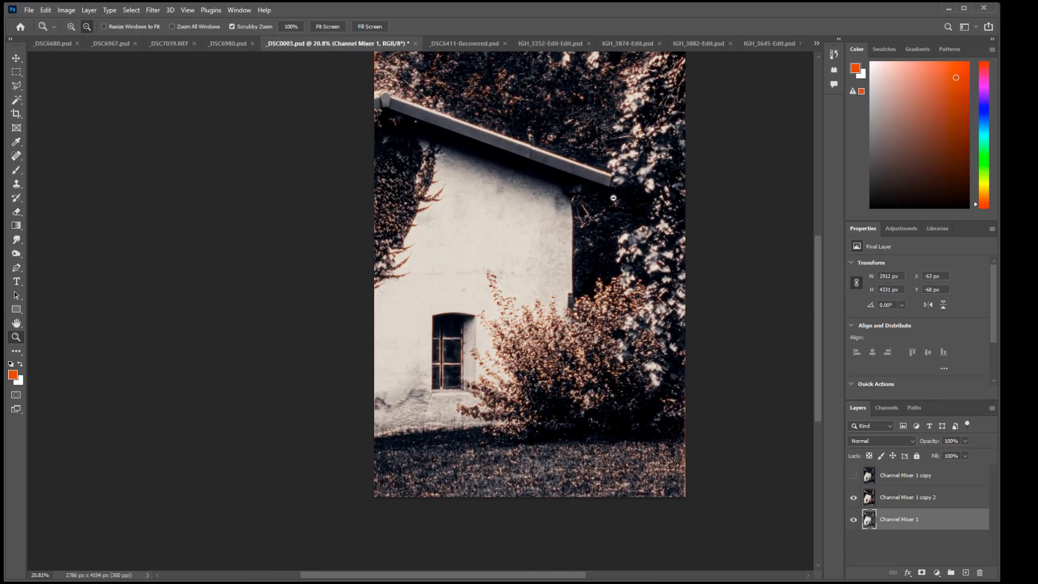
left_click_drag(818, 318, 819, 294)
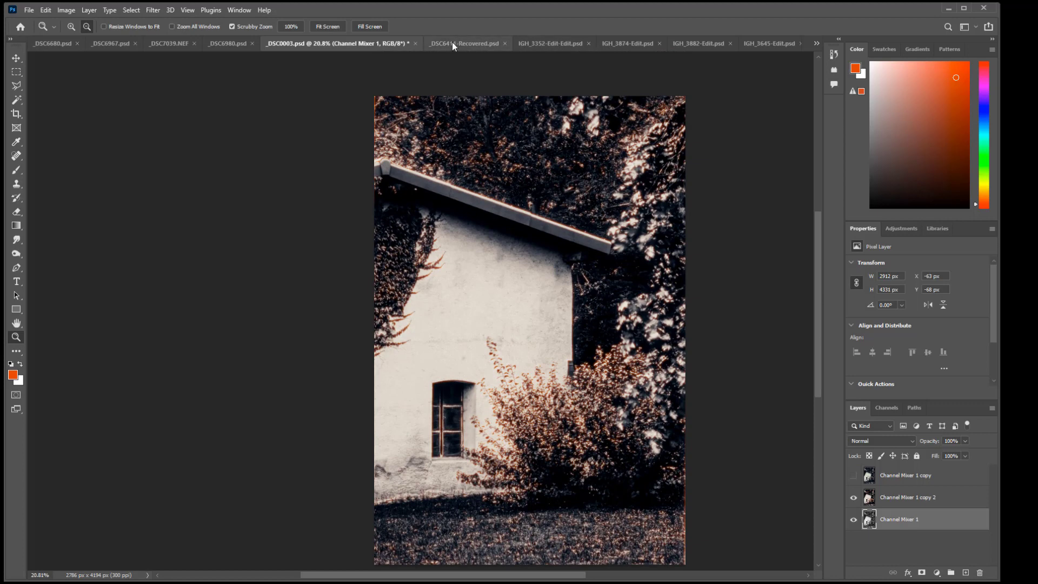
Step: In _DSC6411-Recovered.psd, compare the canal landscape before and after by repeatedly hiding and showing the Brightness/Contrast 1 copy layer
left_click(456, 43)
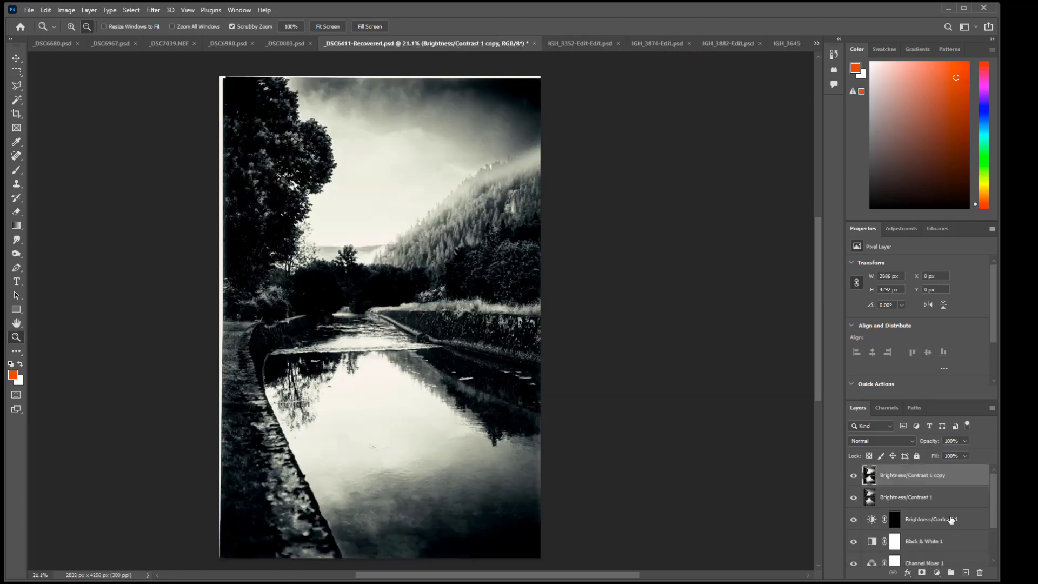
left_click(853, 475)
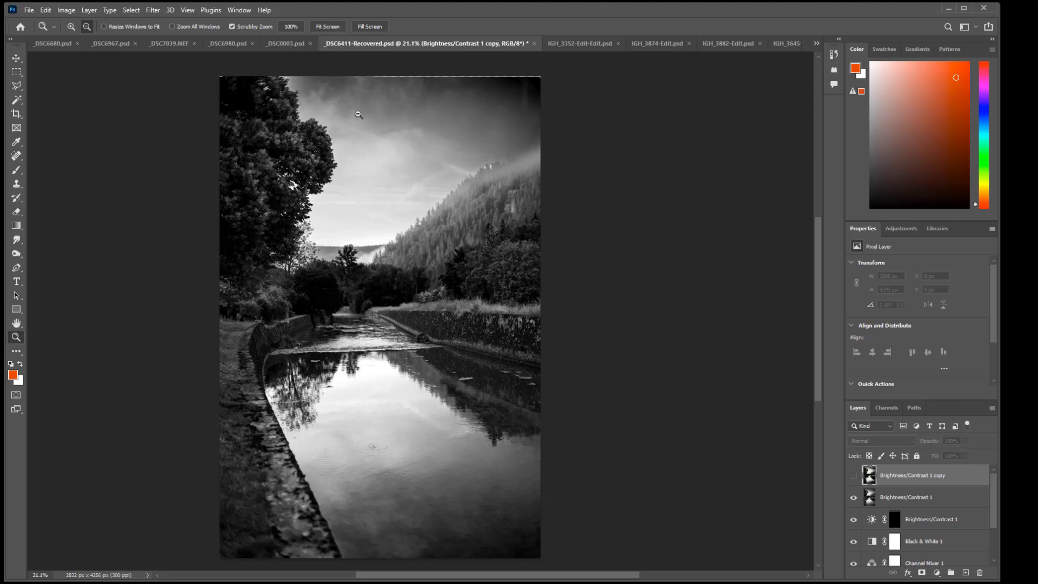
left_click(854, 476)
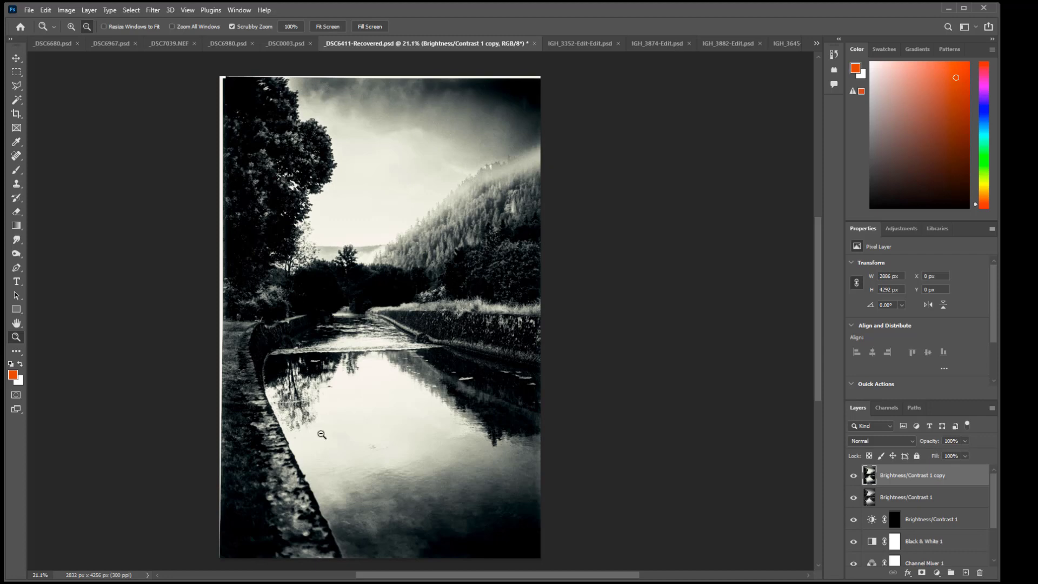
left_click(854, 476)
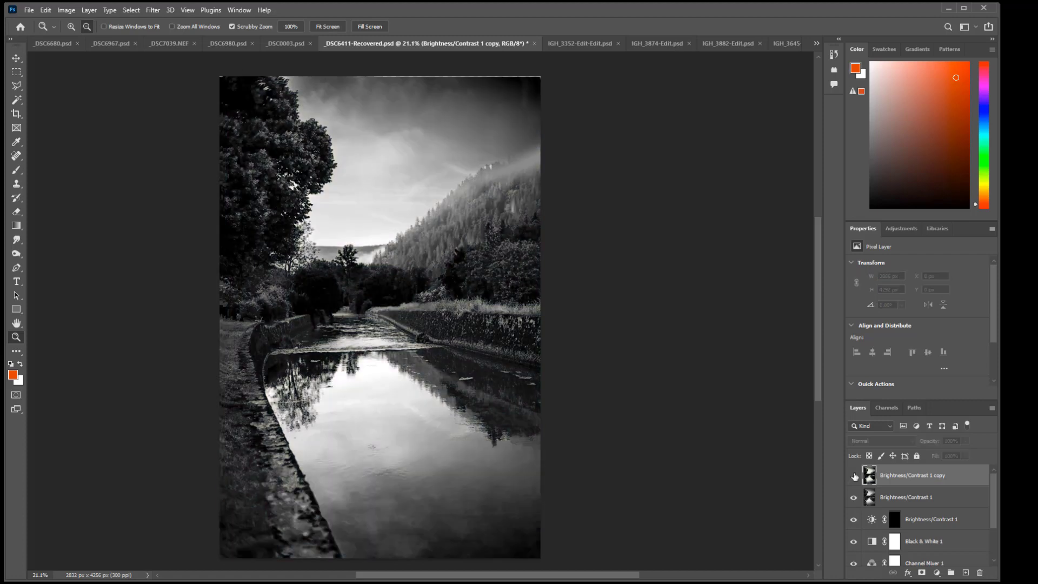
left_click(853, 475)
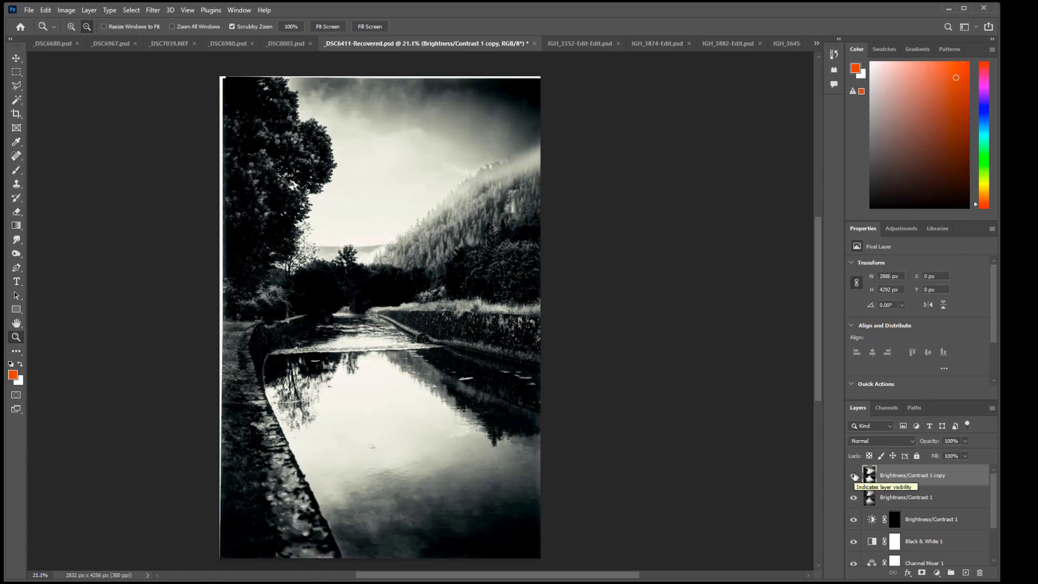
left_click(854, 476)
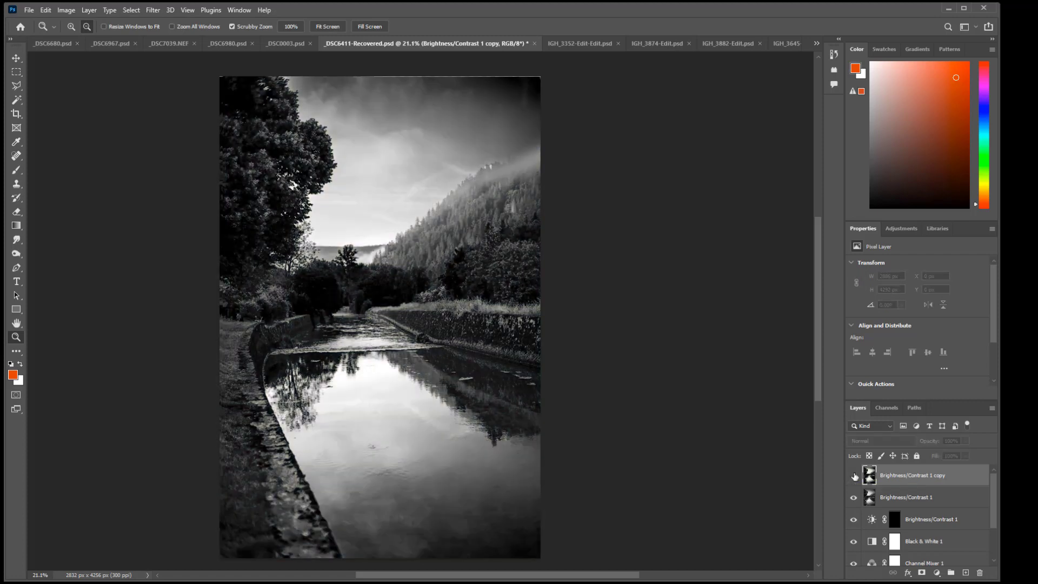
left_click(854, 476)
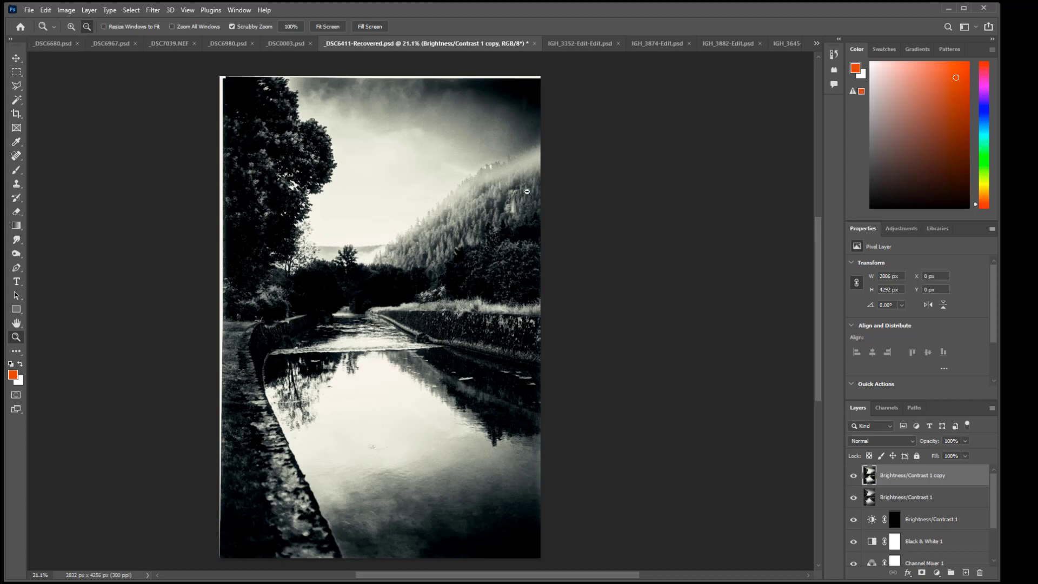
Step: Recheck the canal photo with the Brightness/Contrast 1 copy layer off and on again, leaving the layer visible
mouse_move(476, 165)
left_mouse_down()
mouse_move(519, 193)
mouse_move(469, 181)
left_mouse_up()
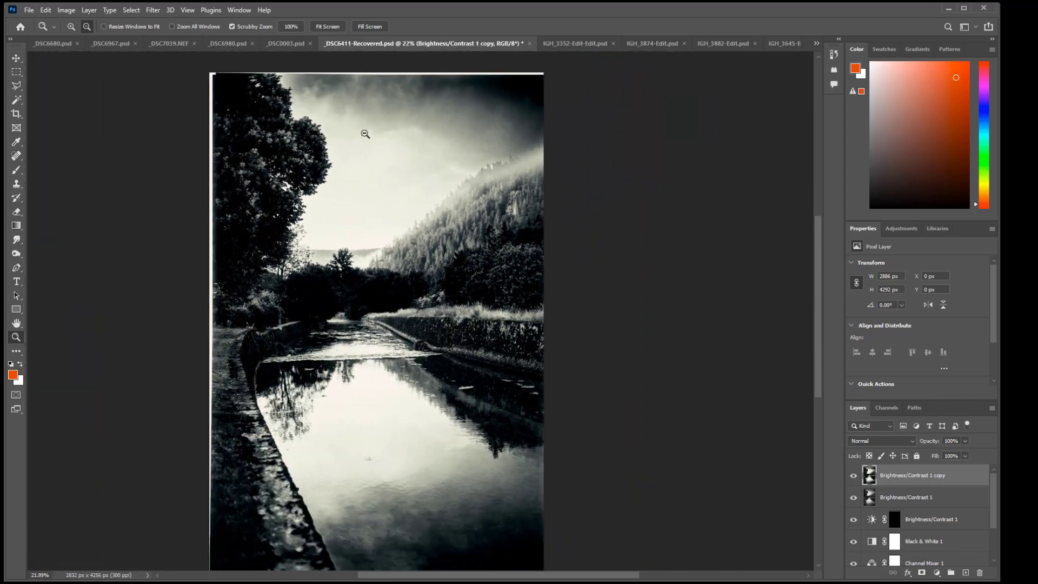
left_click(855, 477)
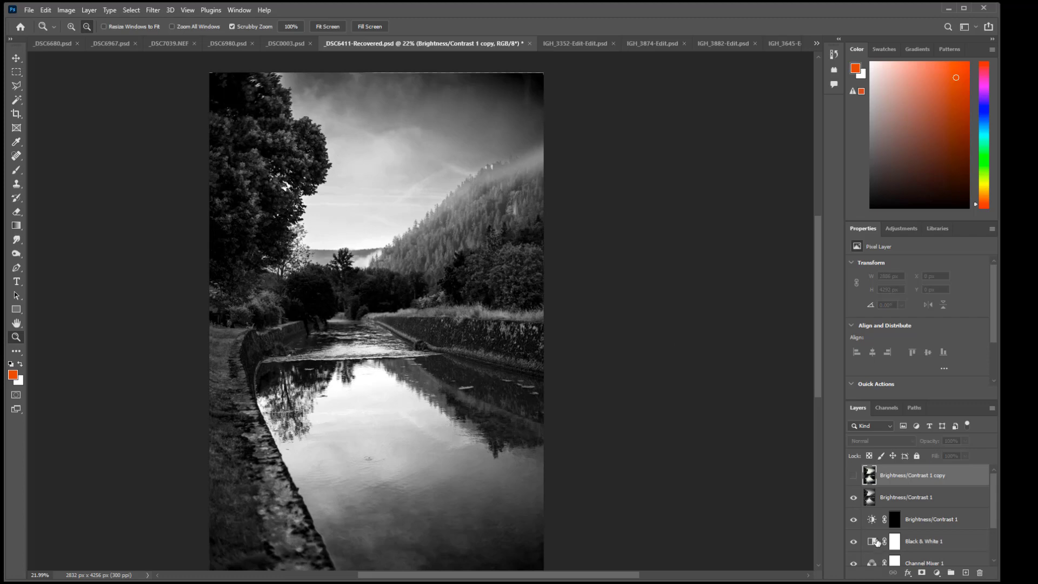
left_click(854, 476)
left_click(854, 475)
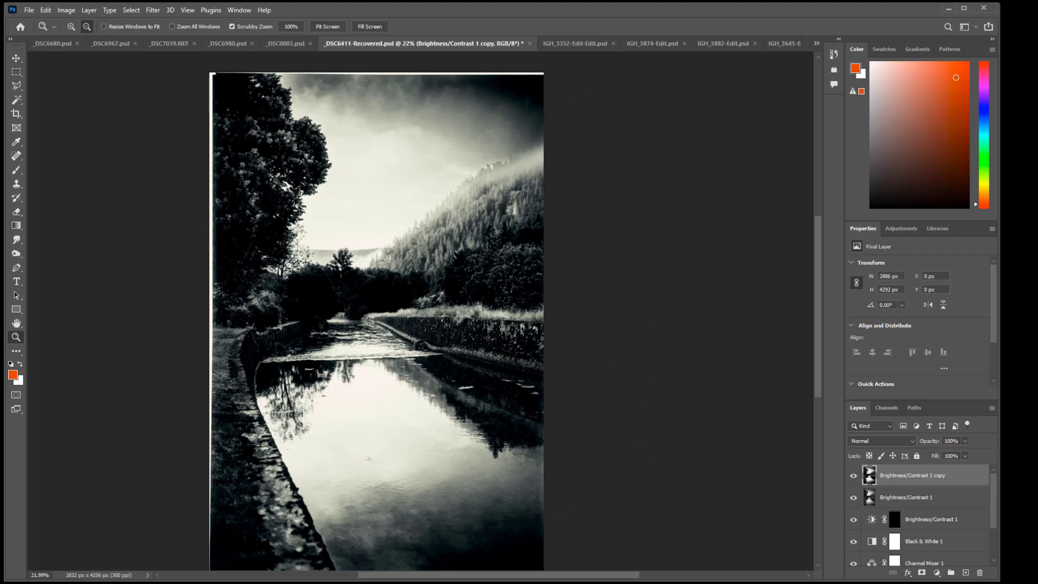
Step: Switch to IGH_3352-Edit-Edit.psd and compare the sunset over the water with the Background copy layer hidden and shown
left_click(582, 44)
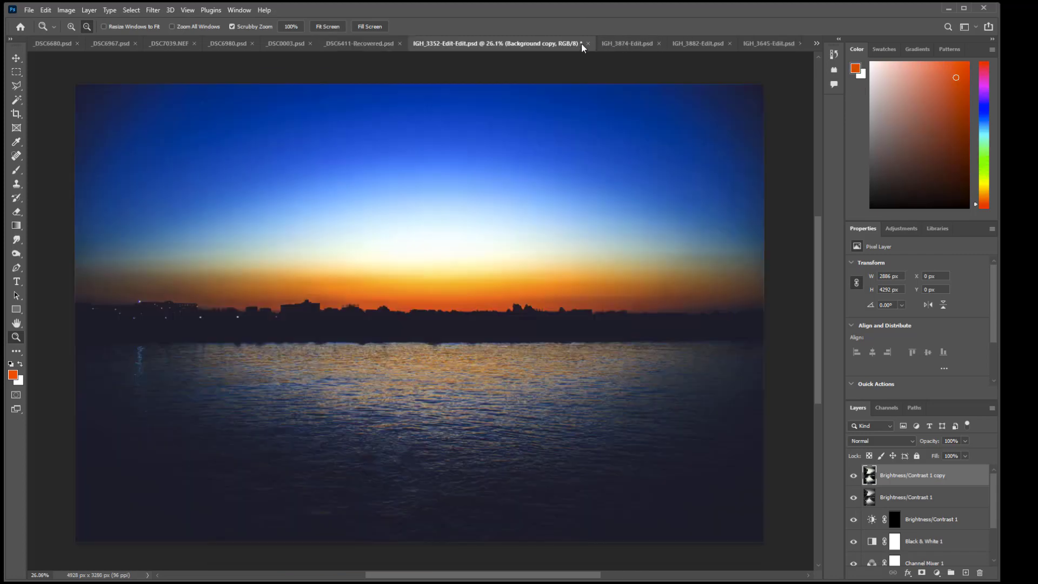
left_click(817, 45)
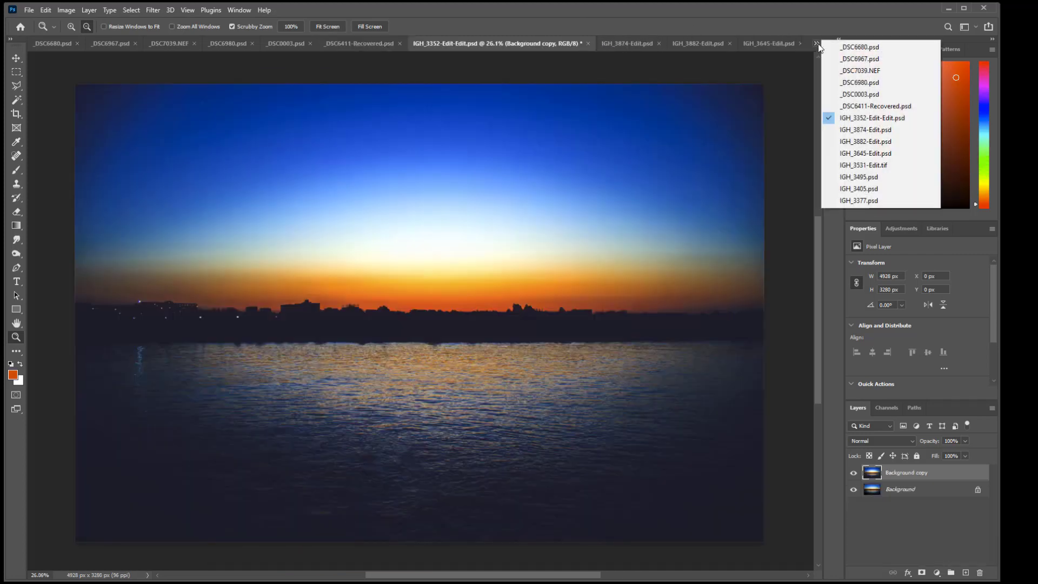
left_click(818, 44)
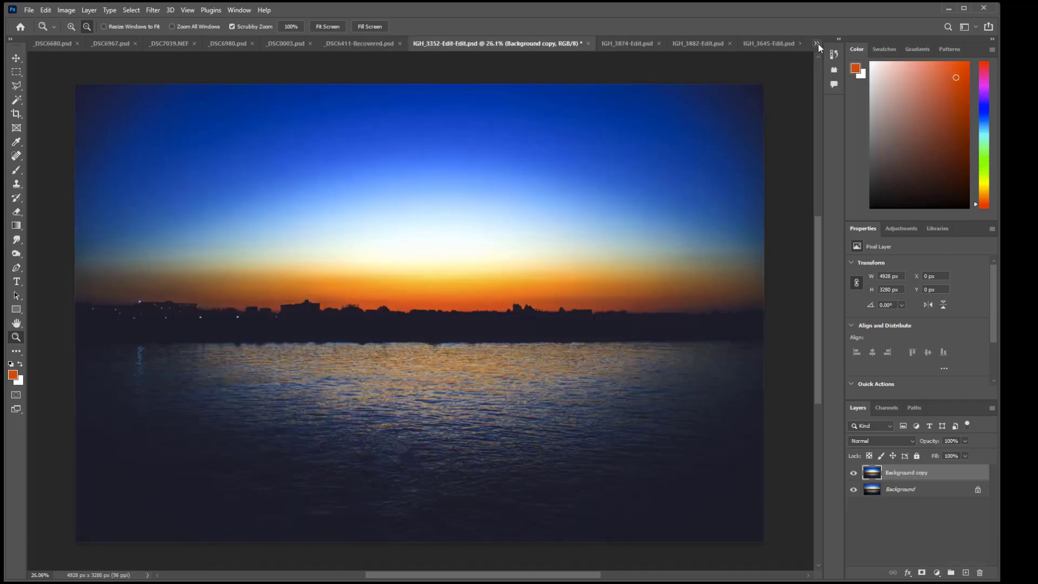
left_click(855, 473)
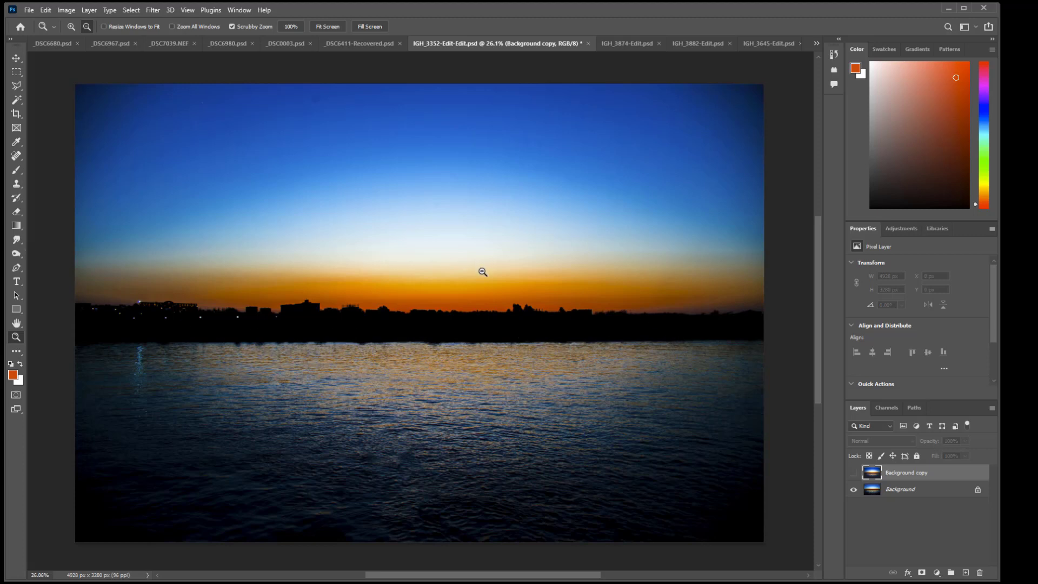
left_click(854, 474)
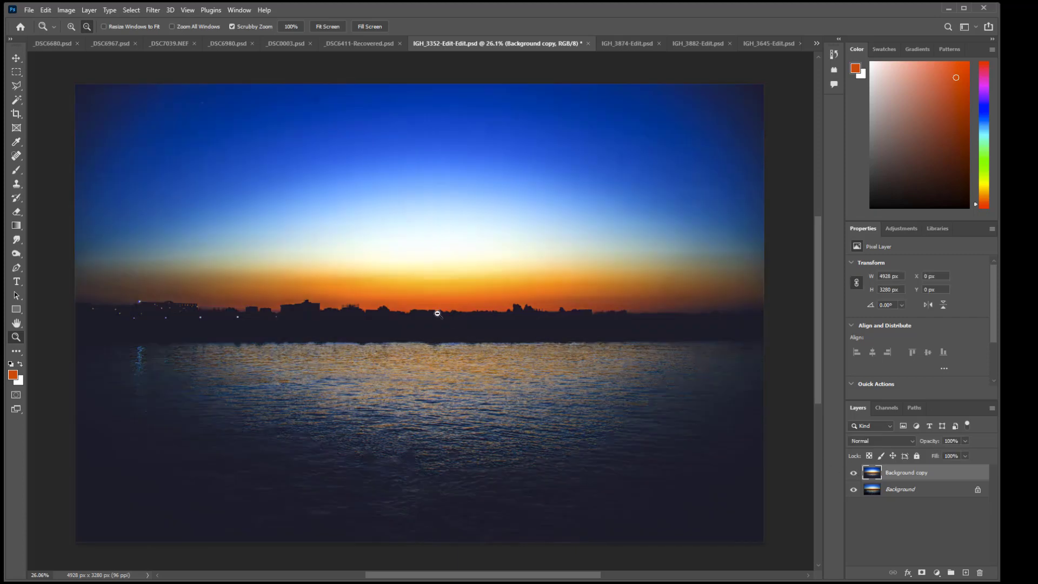
mouse_move(409, 305)
left_mouse_down()
mouse_move(433, 307)
mouse_move(408, 305)
left_mouse_up()
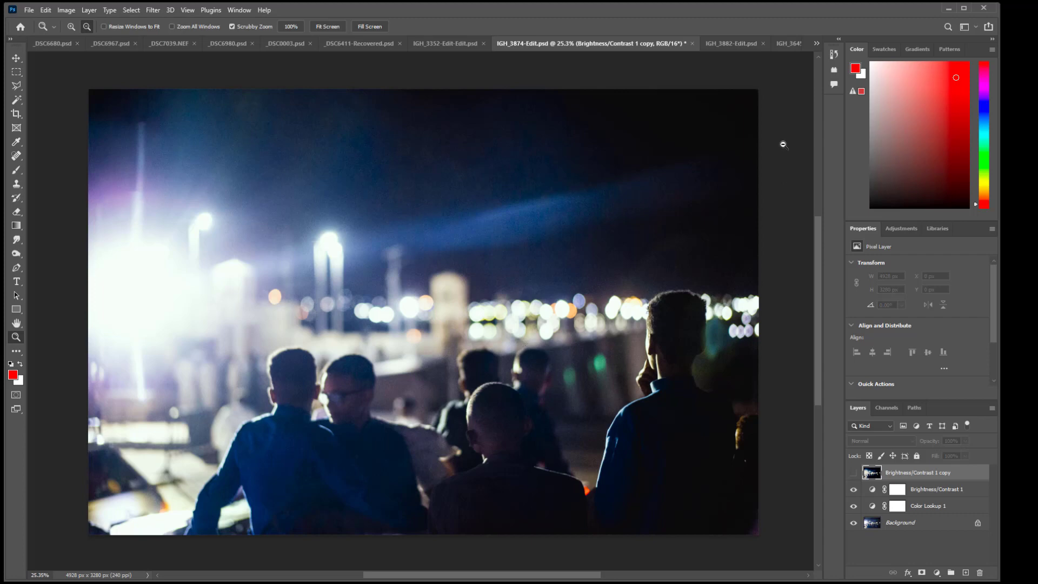
Step: In IGH_3874-Edit.psd, compare the night scene by toggling the Brightness/Contrast 1 copy layer's visibility, leaving it shown
left_click(854, 474)
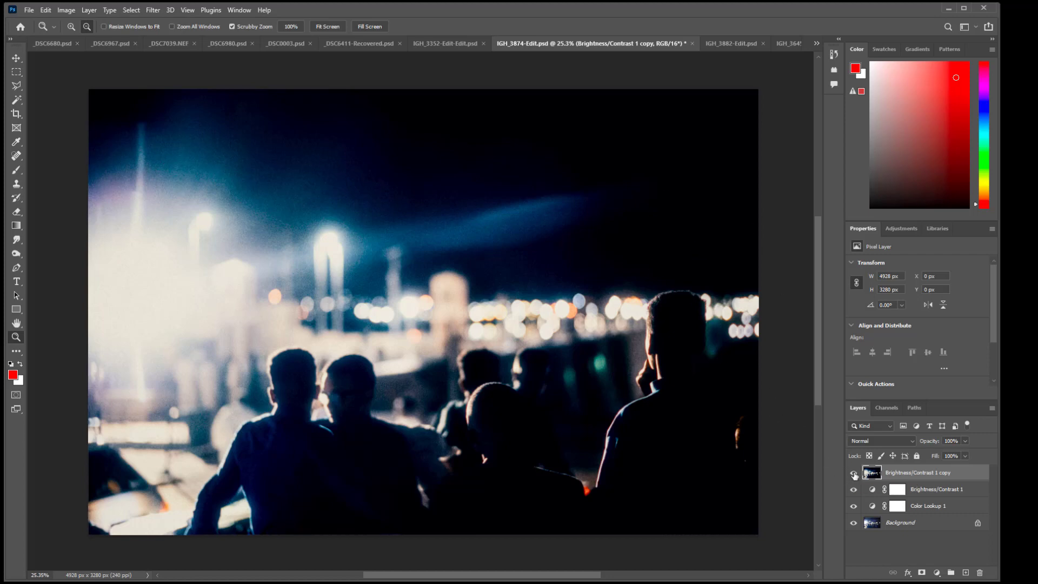
left_click(854, 474)
left_click(854, 474)
mouse_move(359, 307)
left_mouse_down()
mouse_move(389, 309)
mouse_move(341, 308)
mouse_move(364, 311)
left_mouse_up()
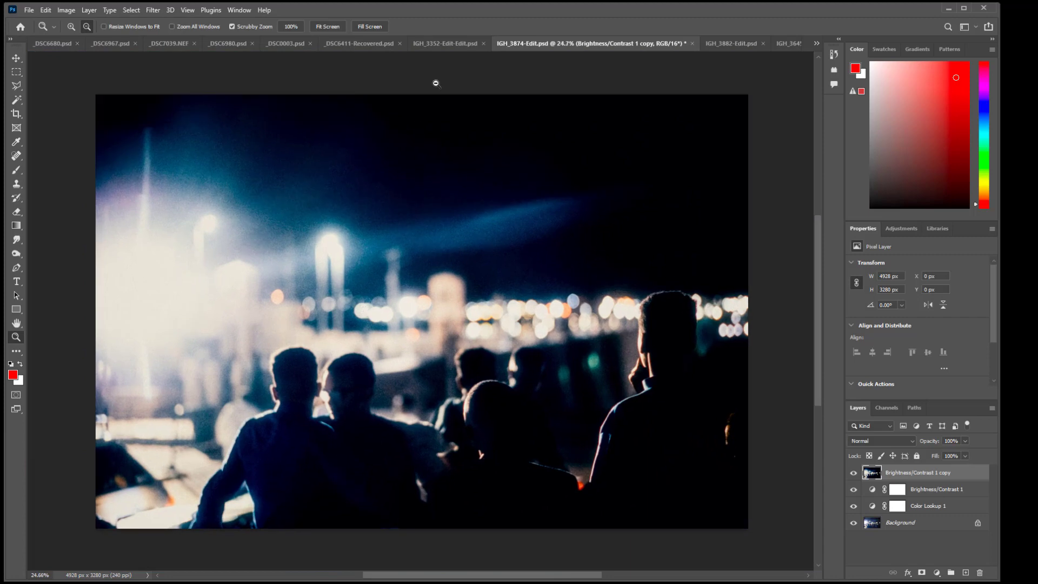
Step: Switch to IGH_3882-Edit.psd and compare the desert sunset by repeatedly hiding and showing the Brightness/Contrast 1 copy layer
left_click(723, 43)
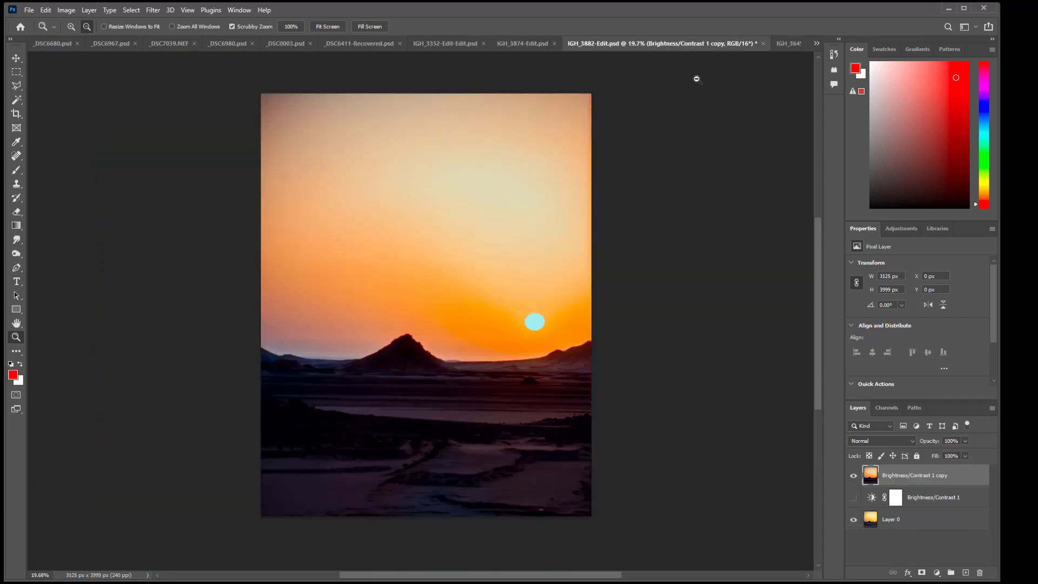
left_click(855, 477)
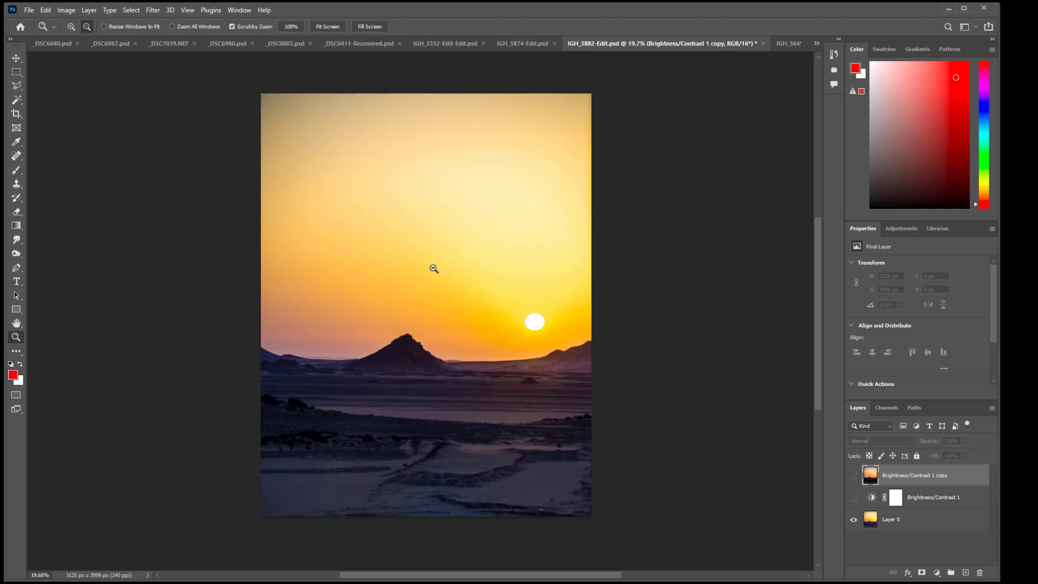
left_click_drag(433, 297, 449, 301)
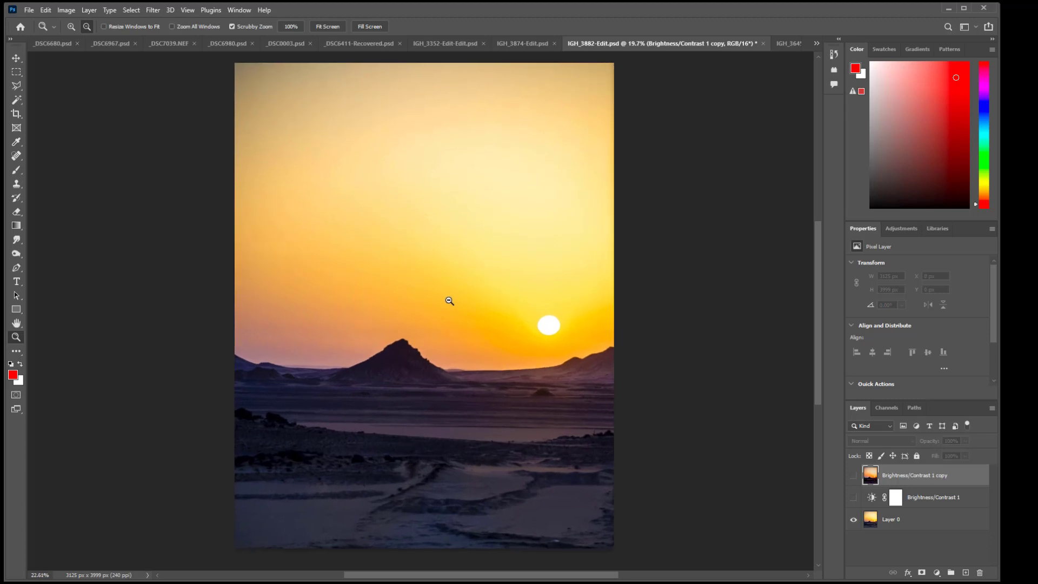
left_click(854, 476)
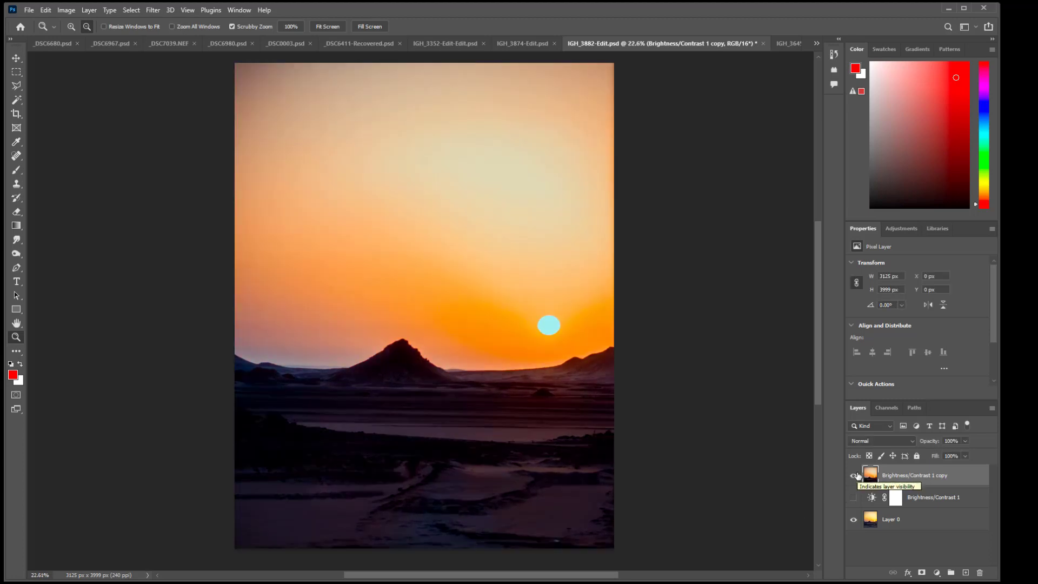
left_click(854, 476)
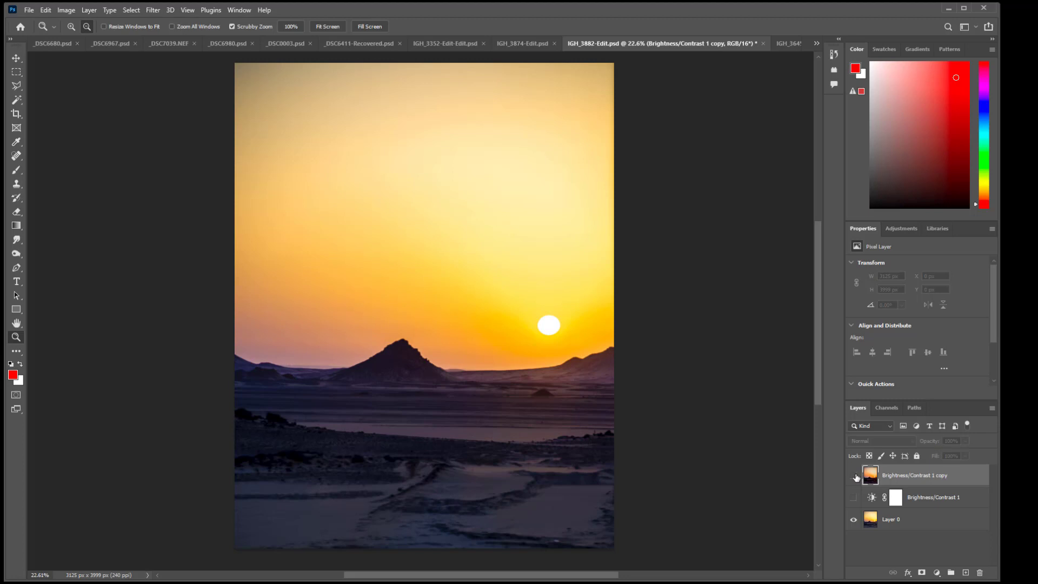
left_click(854, 476)
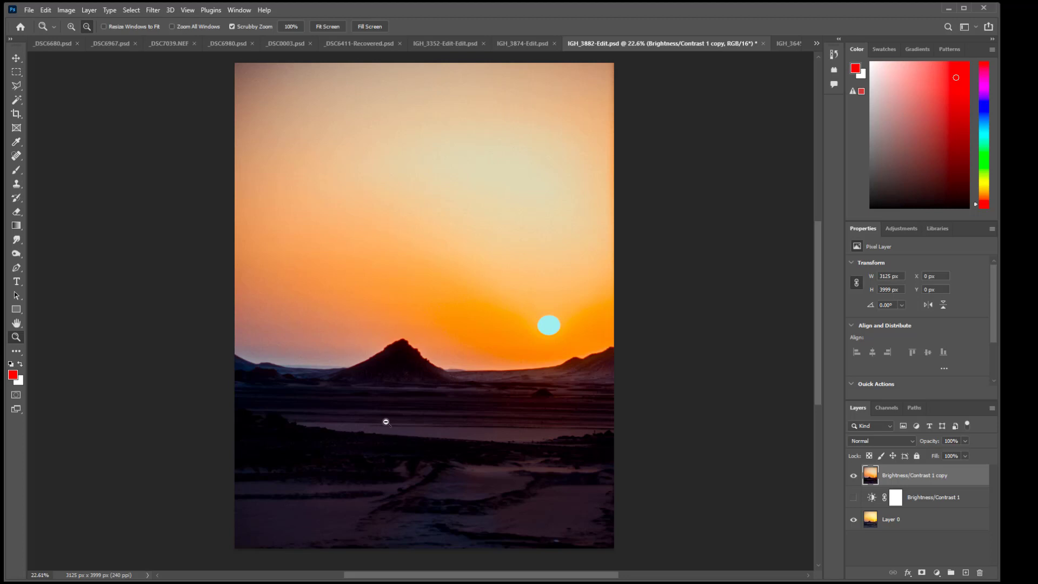
Step: Switch to IGH_3645-Edit.psd and compare the temple columns with the Brightness/Contrast 1 copy layer hidden and shown, viewing the whole photo
left_click(817, 43)
left_click(806, 49)
left_click(791, 44)
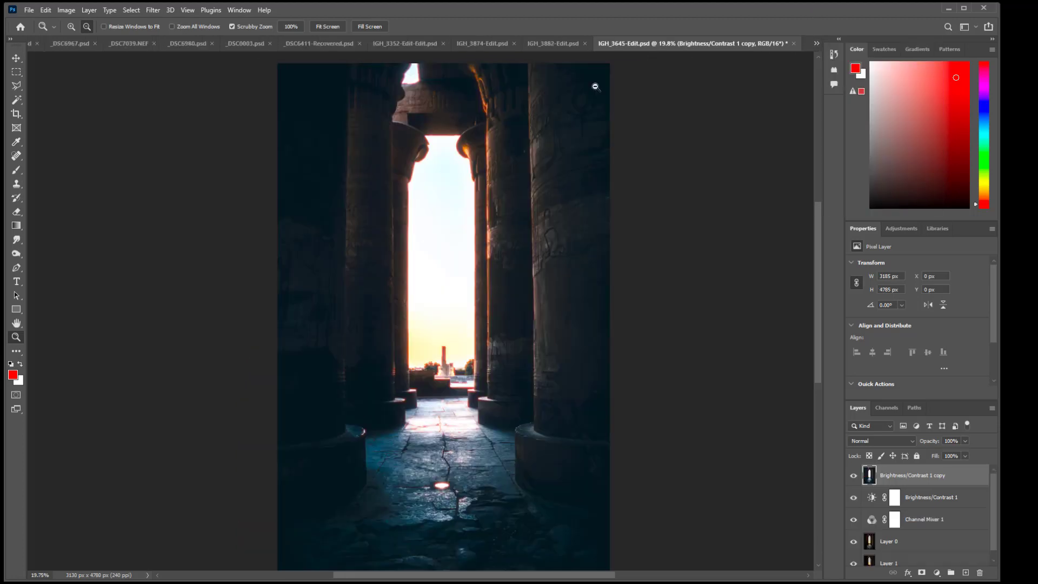
scroll(477, 309, "up", 1)
scroll(469, 305, "down", 4)
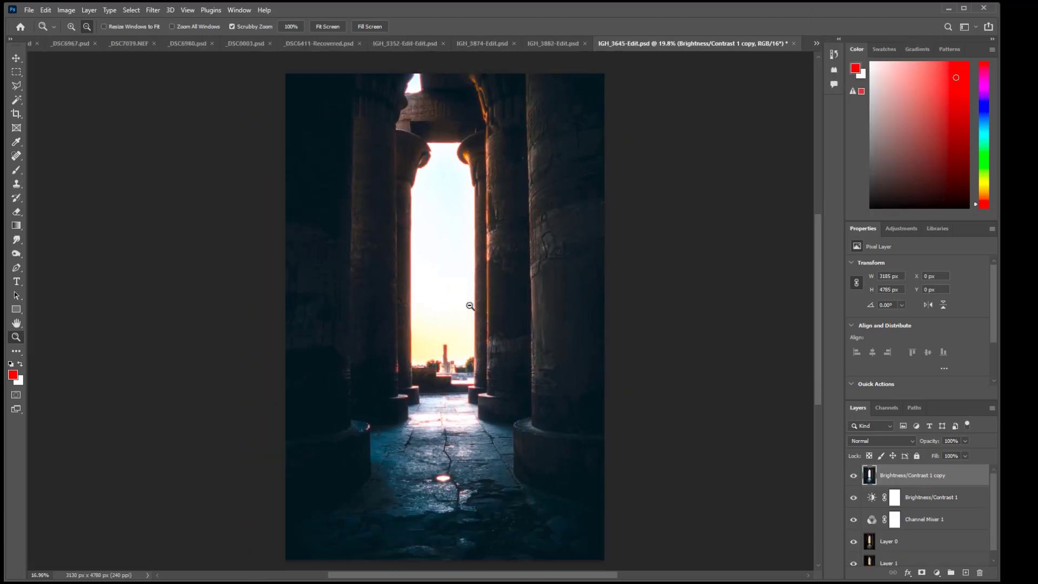
scroll(469, 305, "up", 1)
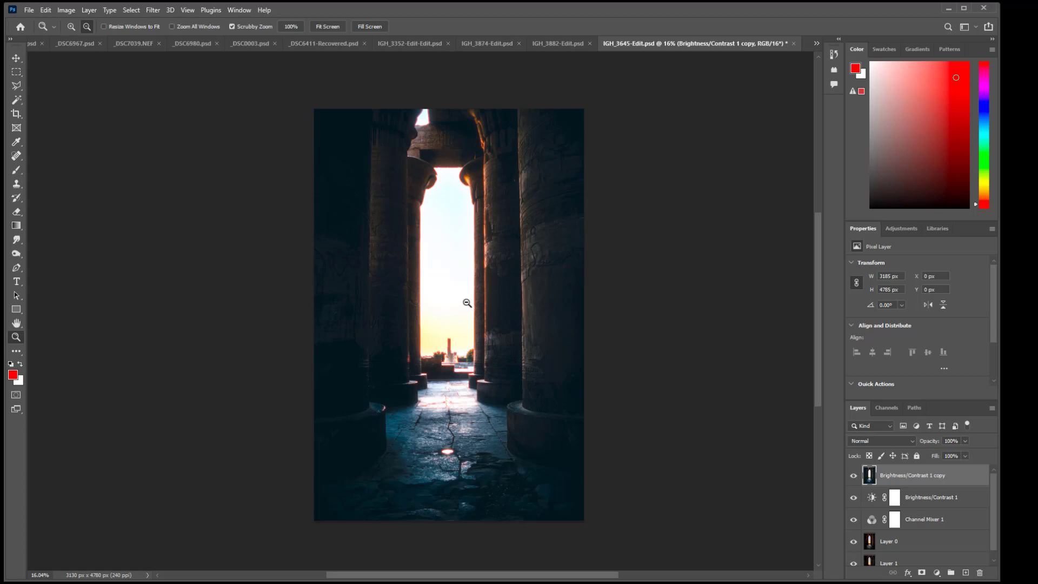
left_click(854, 476)
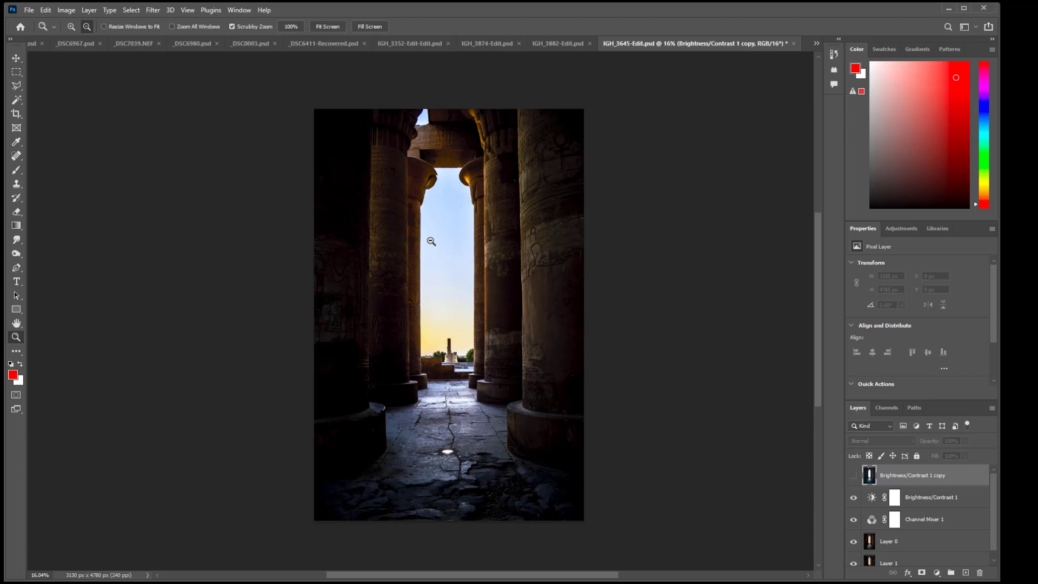
mouse_move(459, 254)
left_mouse_down()
mouse_move(472, 259)
mouse_move(460, 253)
left_mouse_up()
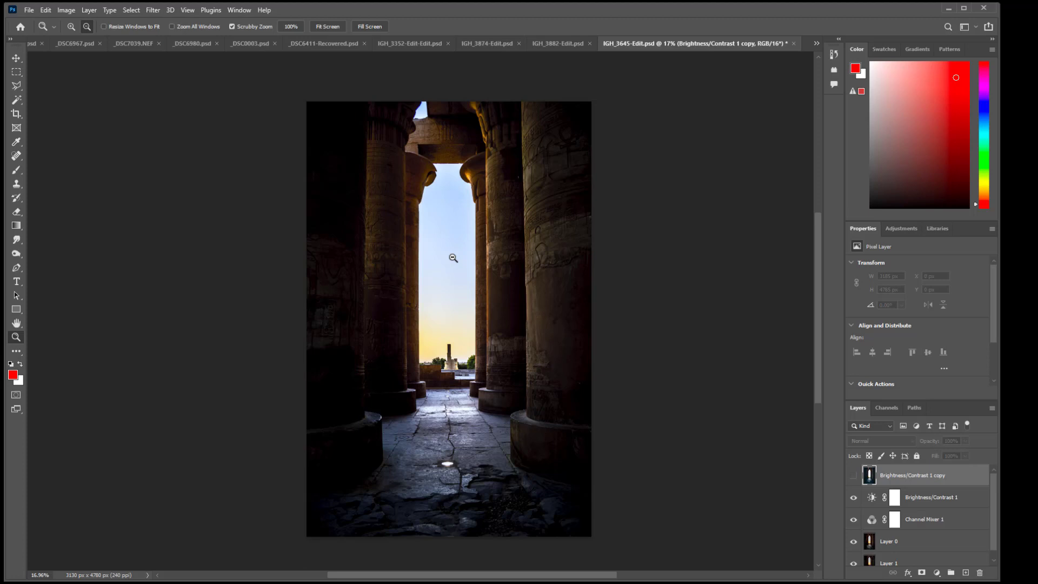
left_click(853, 476)
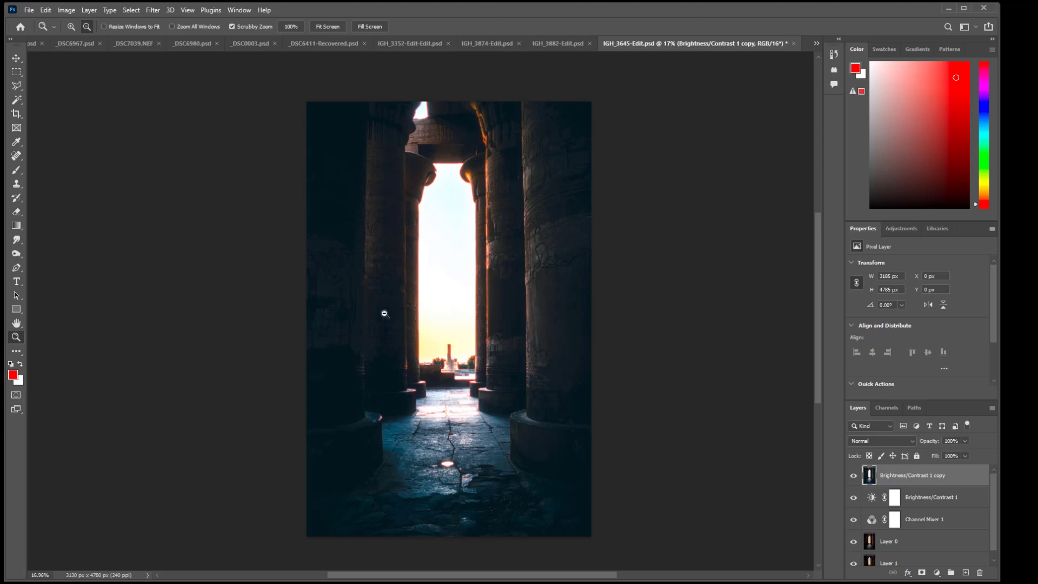
Step: Switch to IGH_3531-Edit.tif and compare the yellow tuk-tuk street photo by toggling the Background copy layer, leaving it visible
left_click(816, 43)
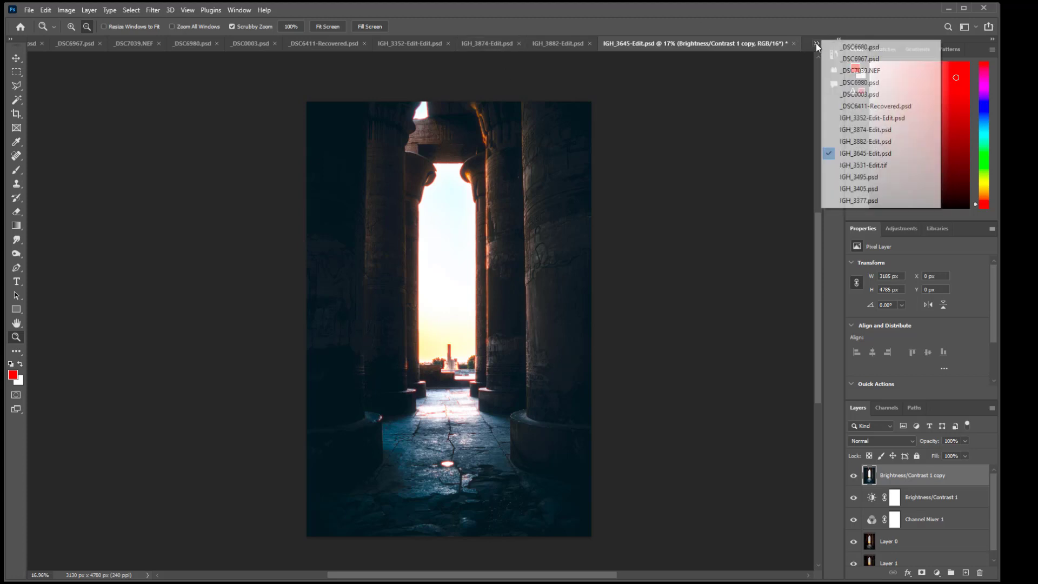
left_click(857, 167)
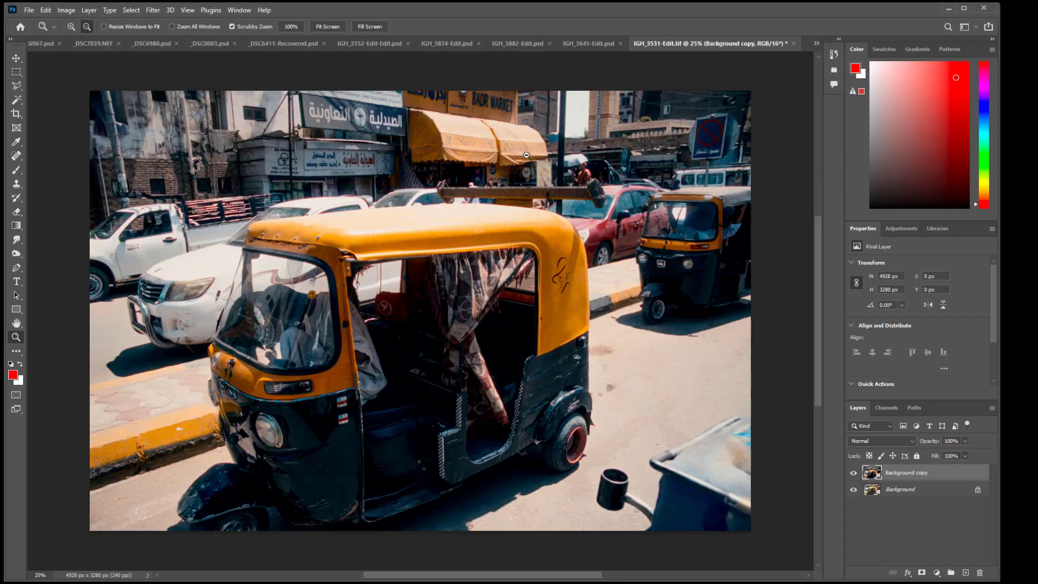
left_click(854, 473)
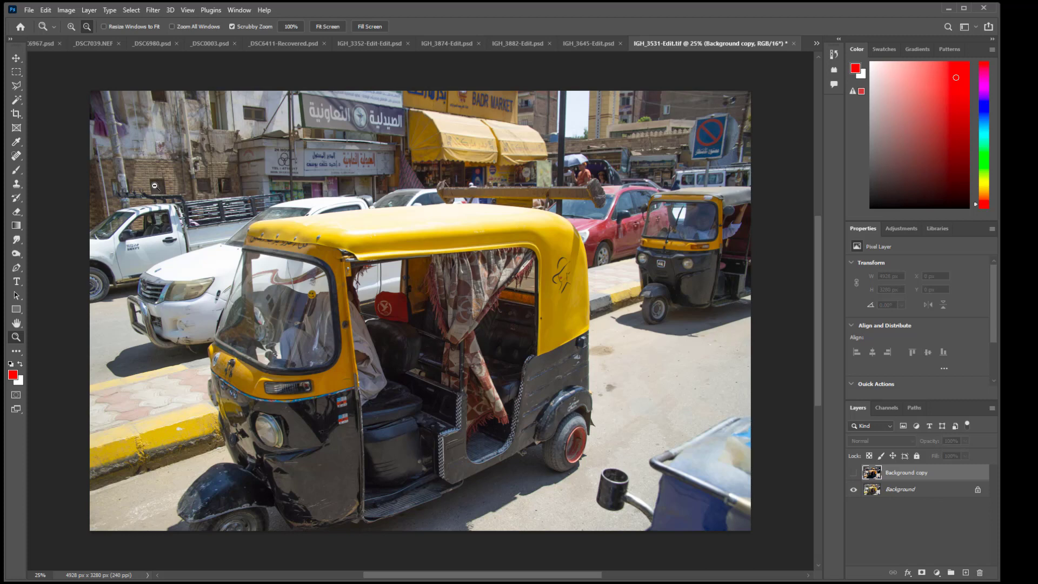
left_click(854, 474)
left_click(854, 474)
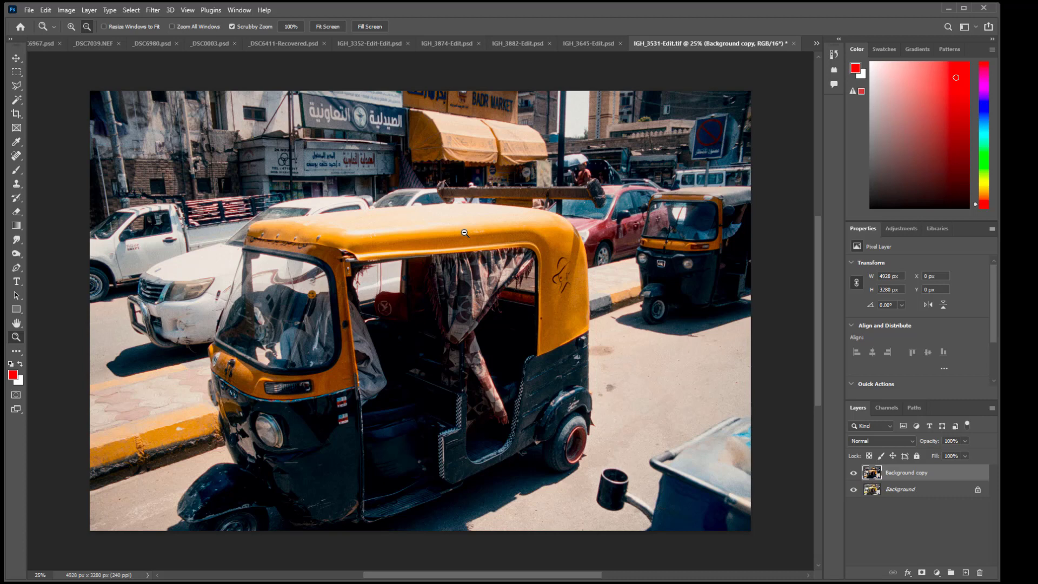
Step: Switch to IGH_3495.psd and compare the light beam on the carved walls by repeatedly hiding and showing the Background copy layer
left_click(817, 43)
left_click(853, 180)
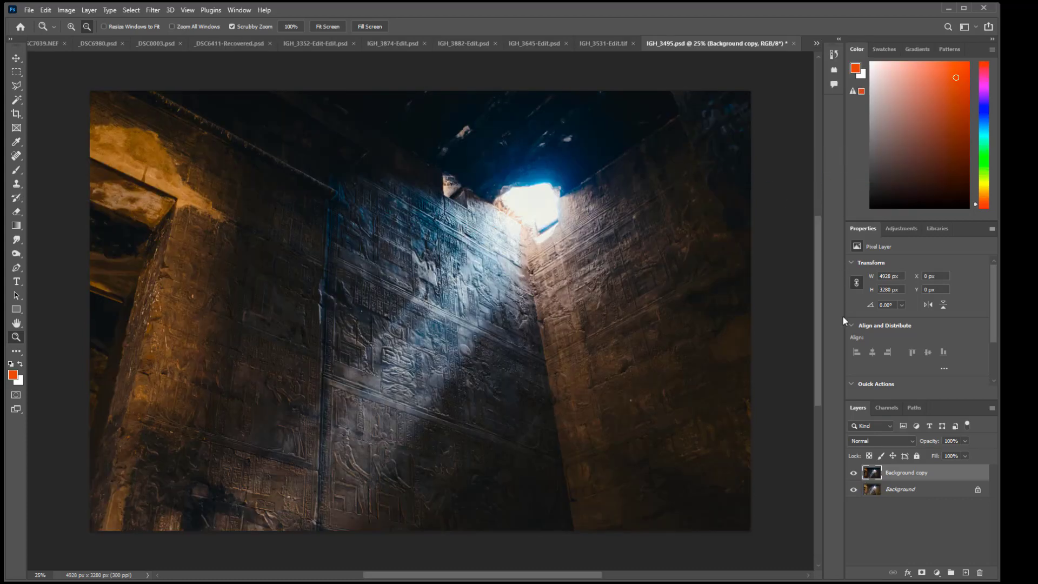
left_click(853, 473)
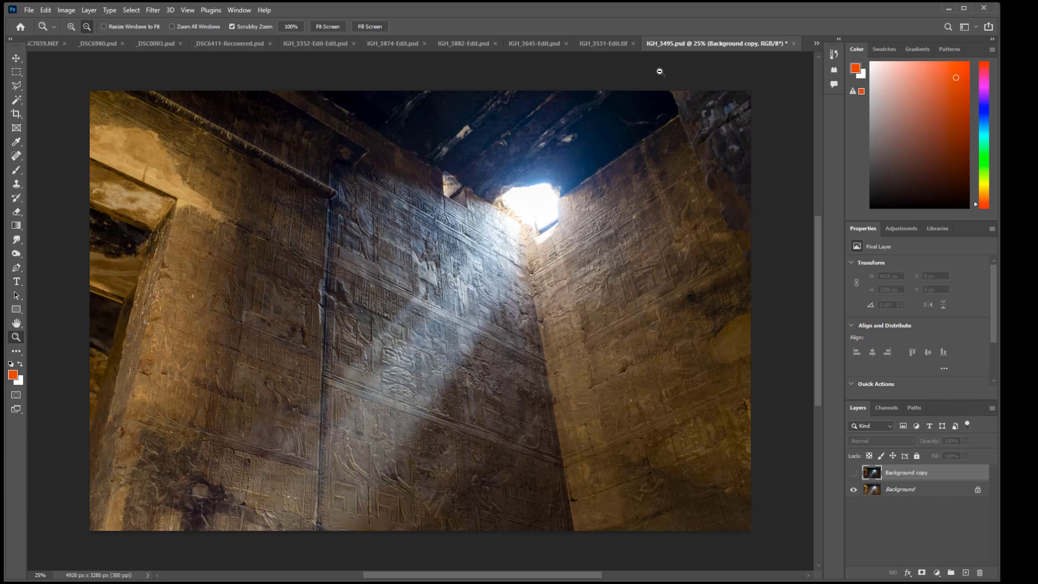
left_click(854, 473)
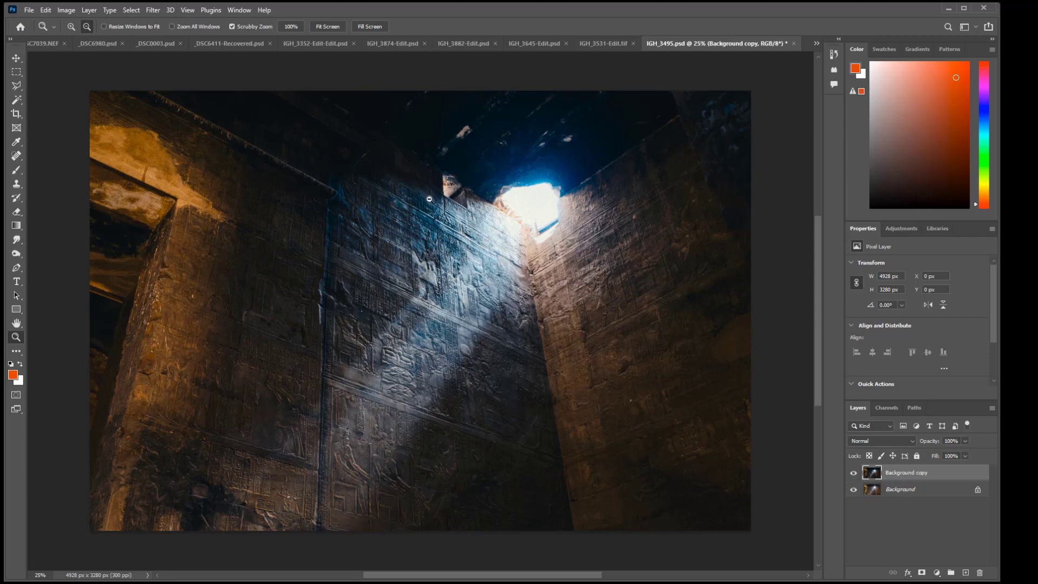
left_click(853, 473)
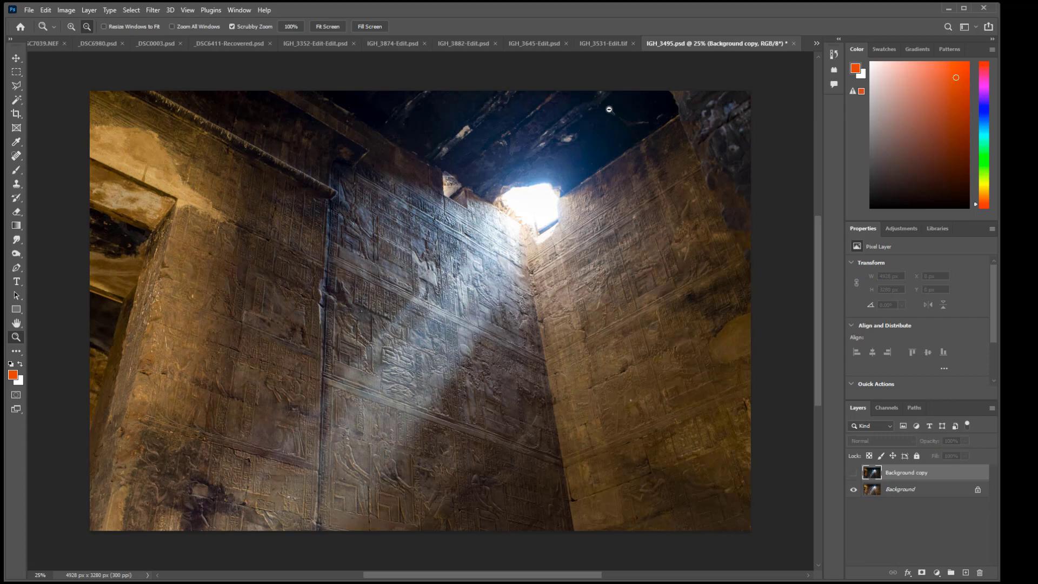
left_click(854, 473)
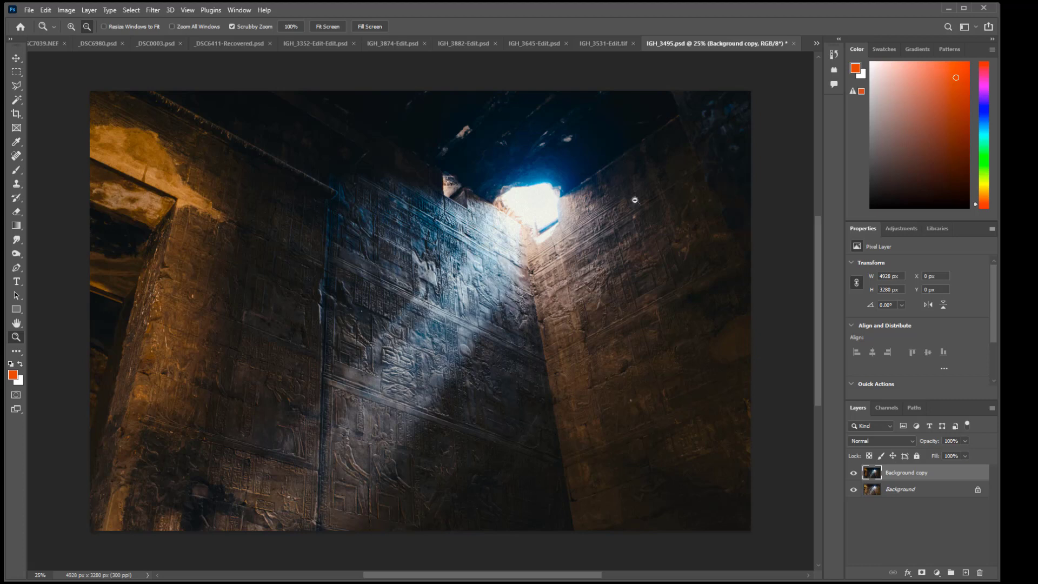
left_click(855, 474)
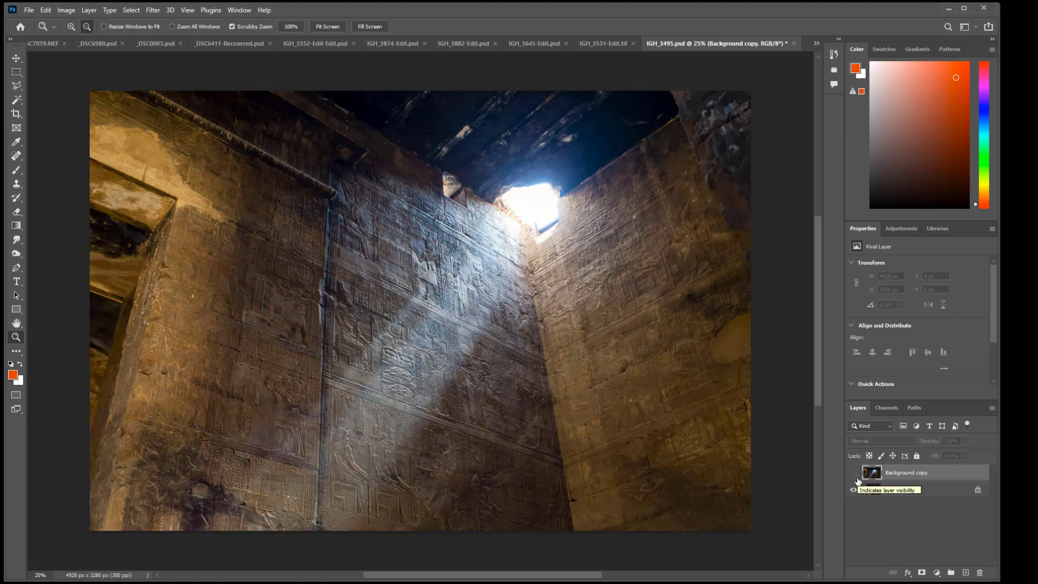
left_click(853, 473)
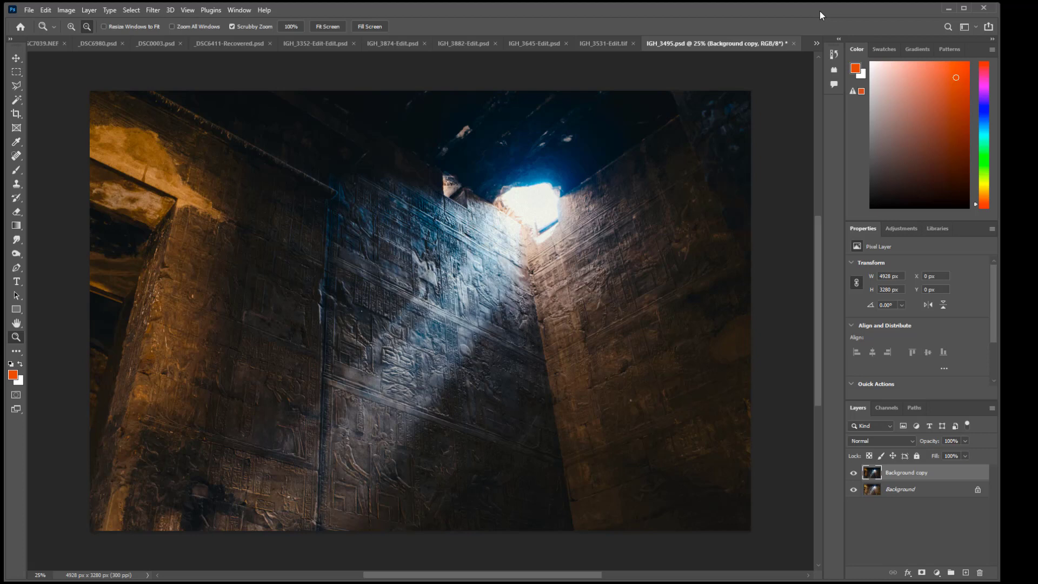
Step: Switch to IGH_3405.psd and compare the starry night lake by hiding and showing the Background copy layer, leaving it visible
left_click(818, 41)
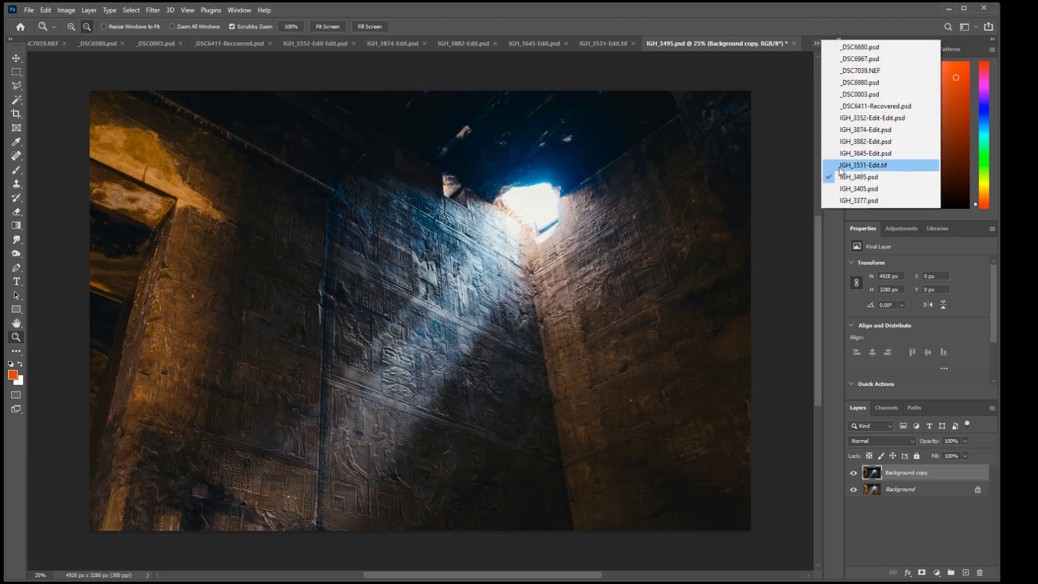
left_click(851, 188)
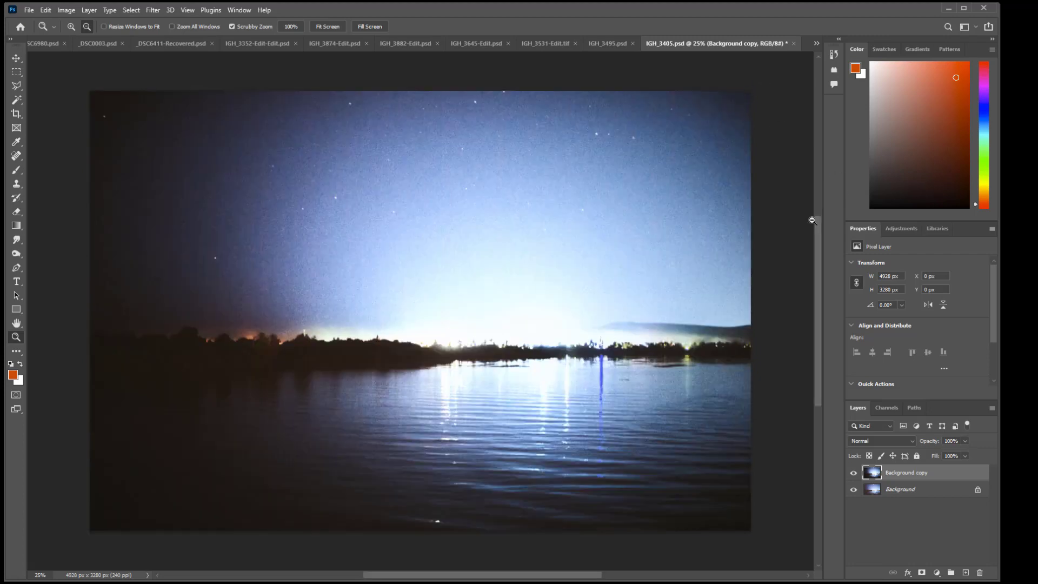
left_click(854, 473)
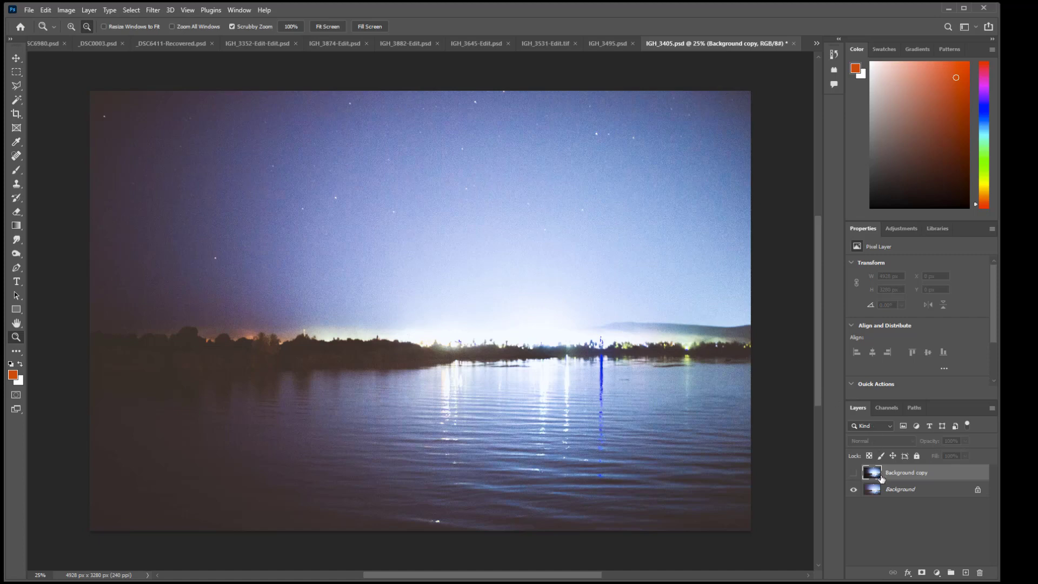
left_click(853, 473)
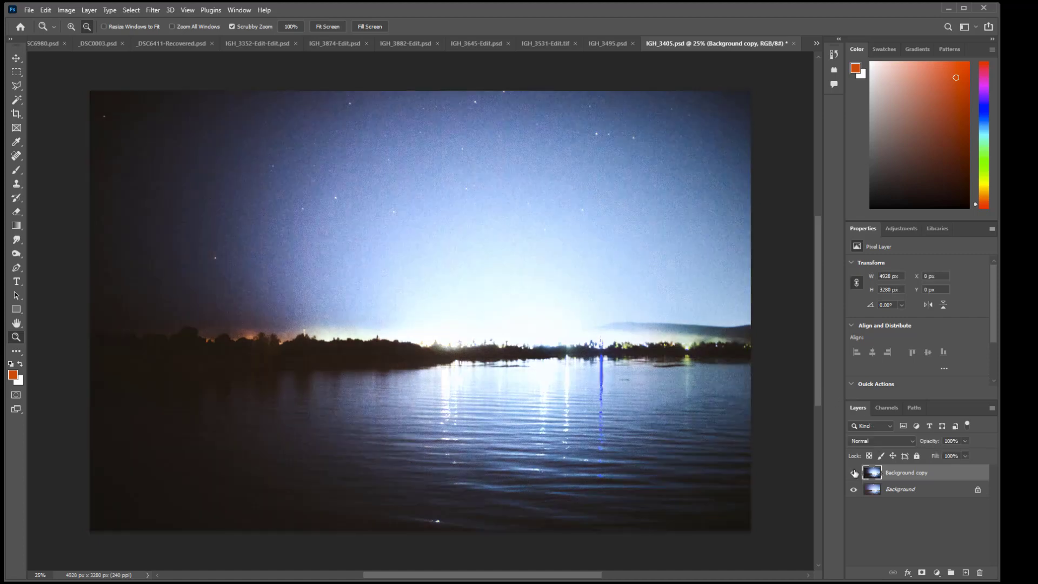
left_click(854, 473)
left_click(855, 474)
Step: Switch to IGH_3377.psd and hide Layer 0 copy and Background copy to view the original blurred waterfront lights
left_click(817, 44)
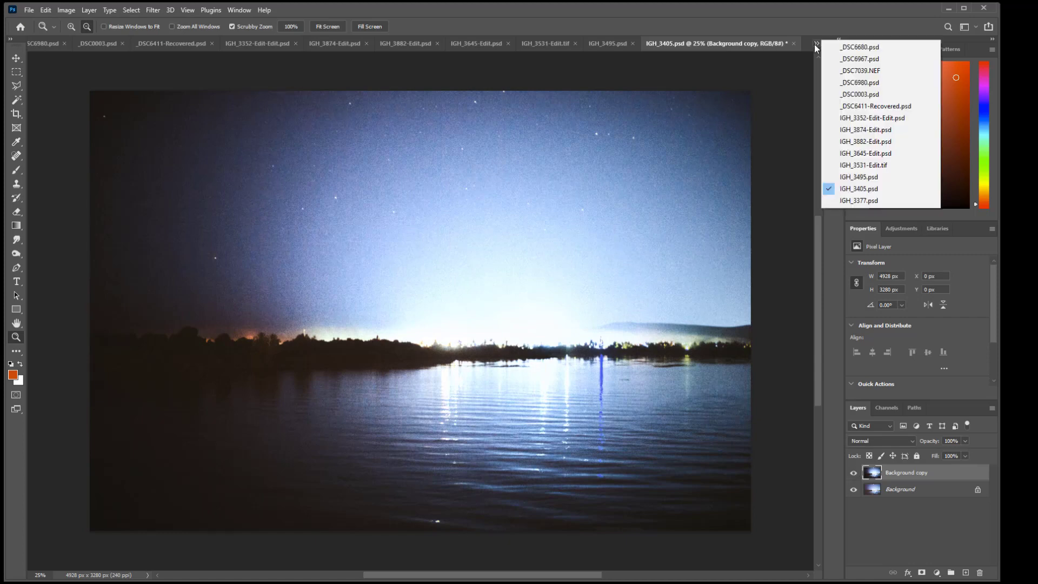
left_click(859, 200)
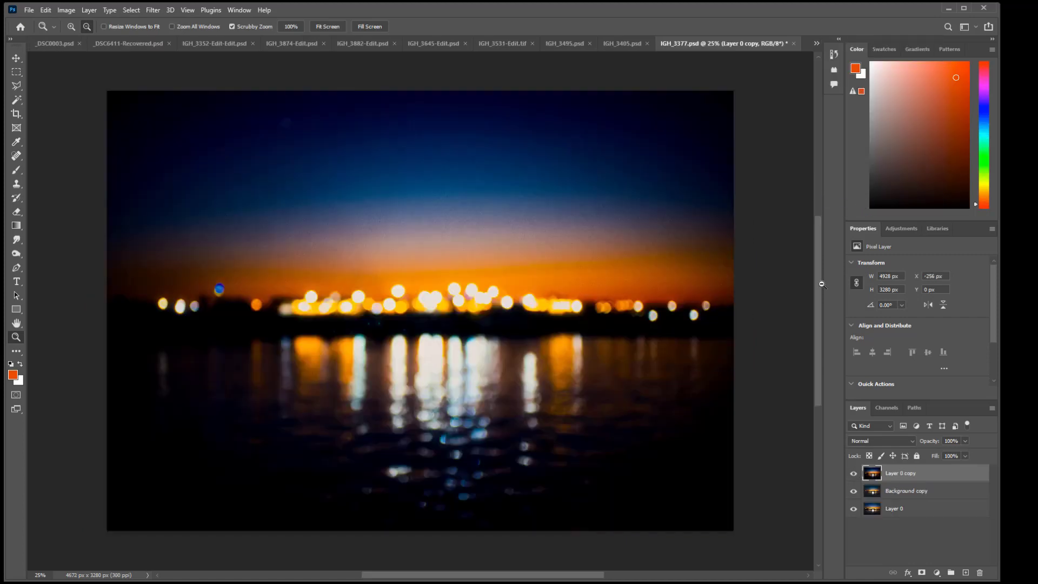
left_click(852, 473)
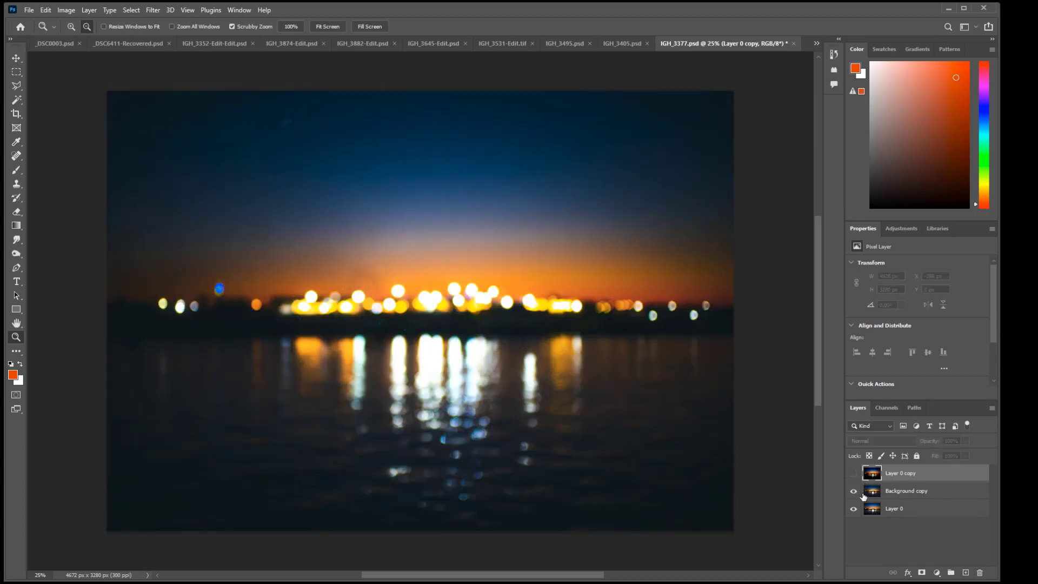
left_click(853, 491)
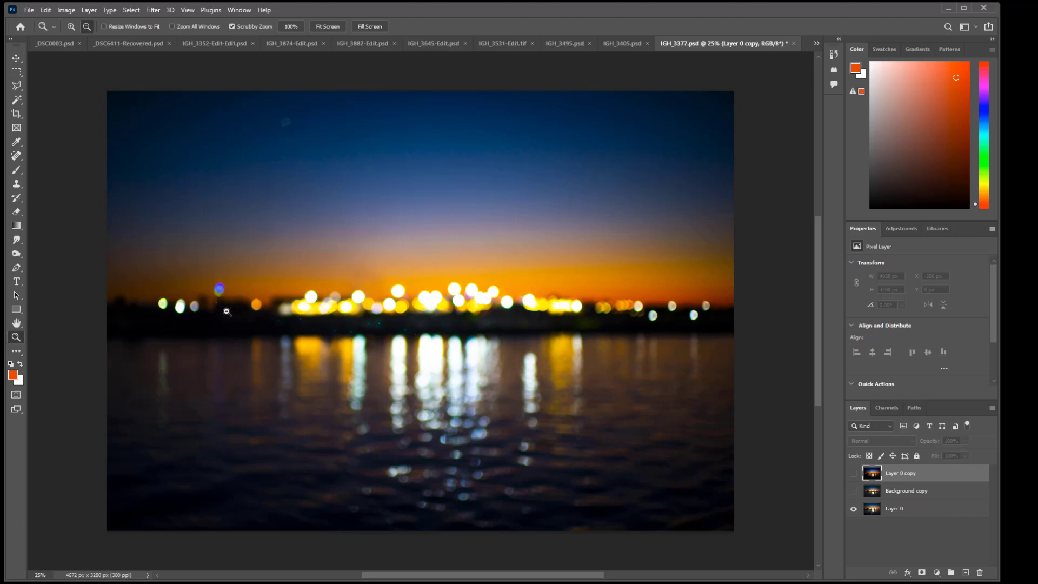
Step: Compare the waterfront lights with Background copy shown and hidden, leaving it hidden and showing Layer 0 copy instead
left_click_drag(380, 333, 318, 309)
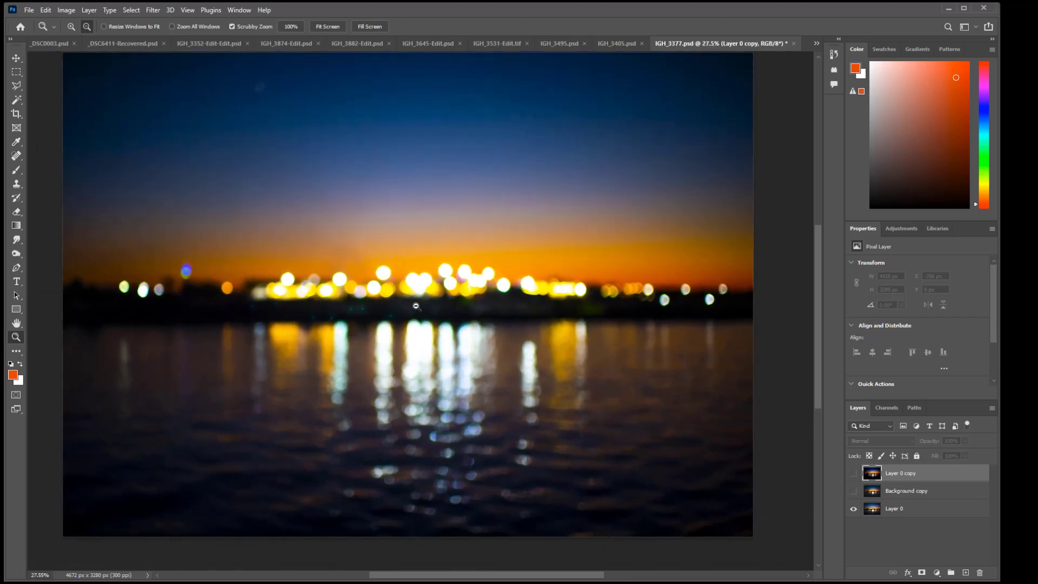
mouse_move(408, 299)
left_mouse_down()
mouse_move(398, 299)
mouse_move(409, 299)
left_mouse_up()
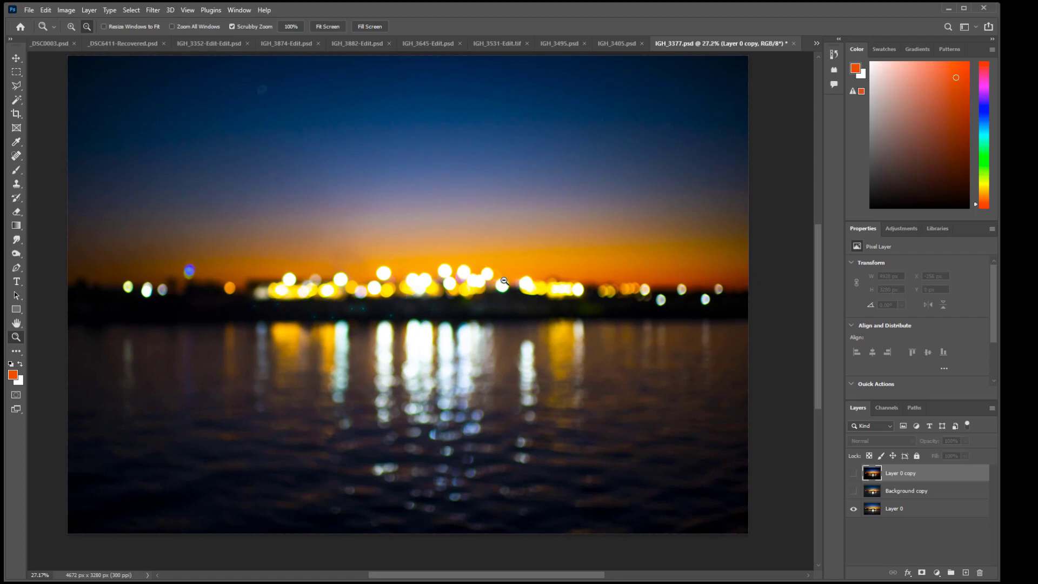
scroll(819, 321, "up", 1)
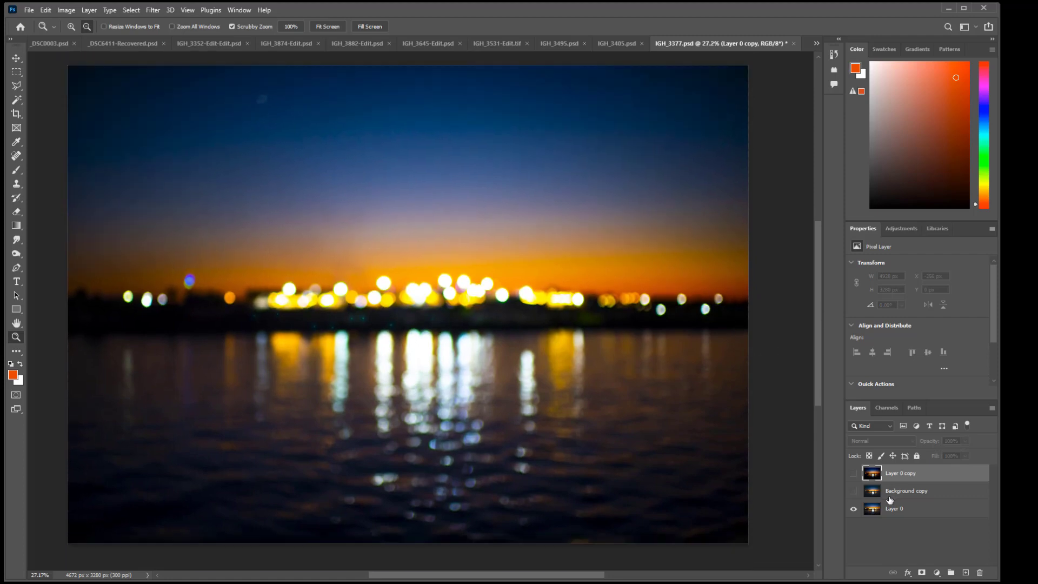
left_click(853, 491)
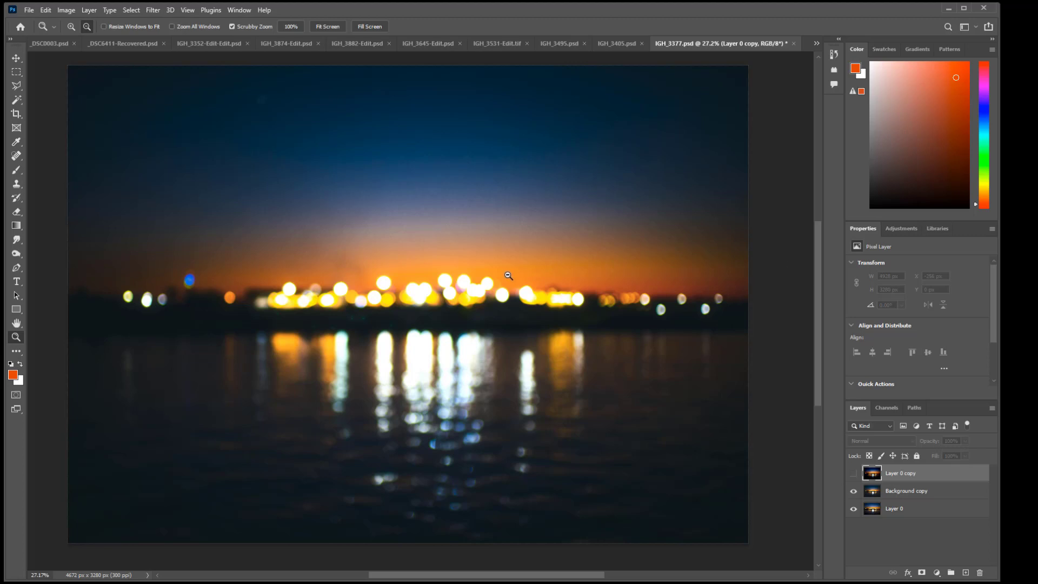
mouse_move(503, 286)
left_mouse_down()
mouse_move(515, 287)
mouse_move(505, 283)
left_mouse_up()
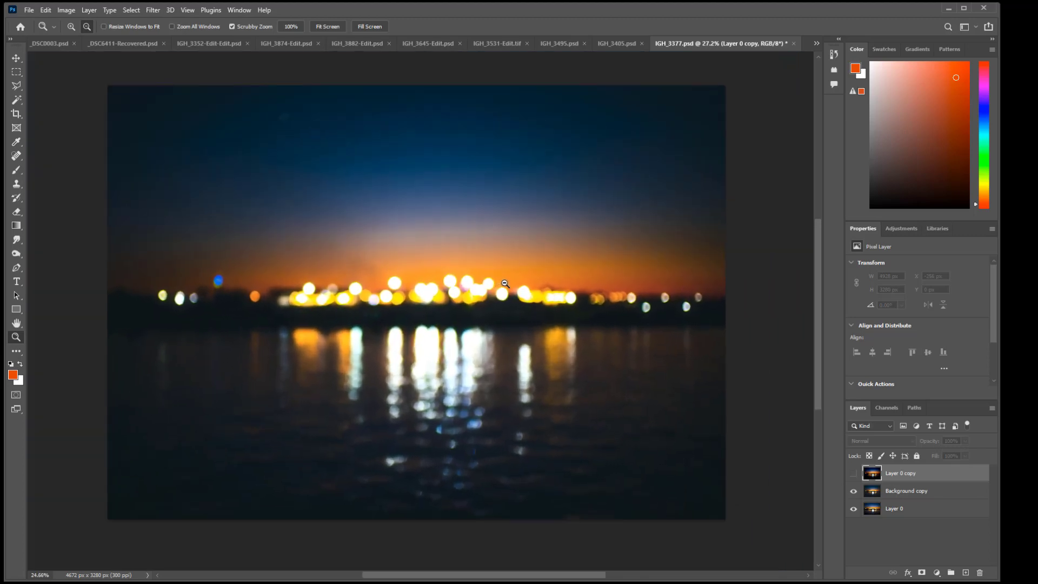
left_click(854, 491)
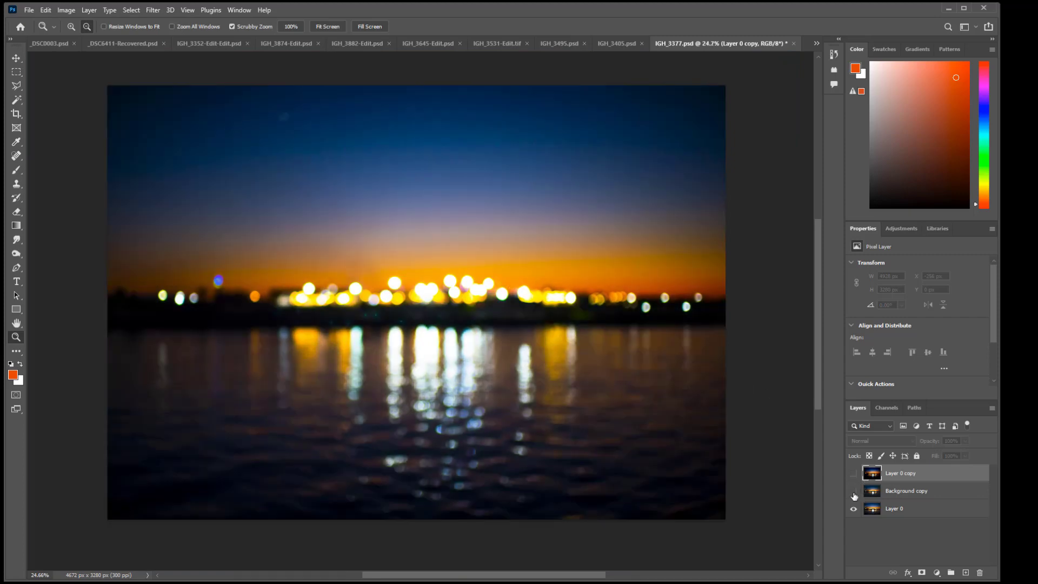
left_click(854, 492)
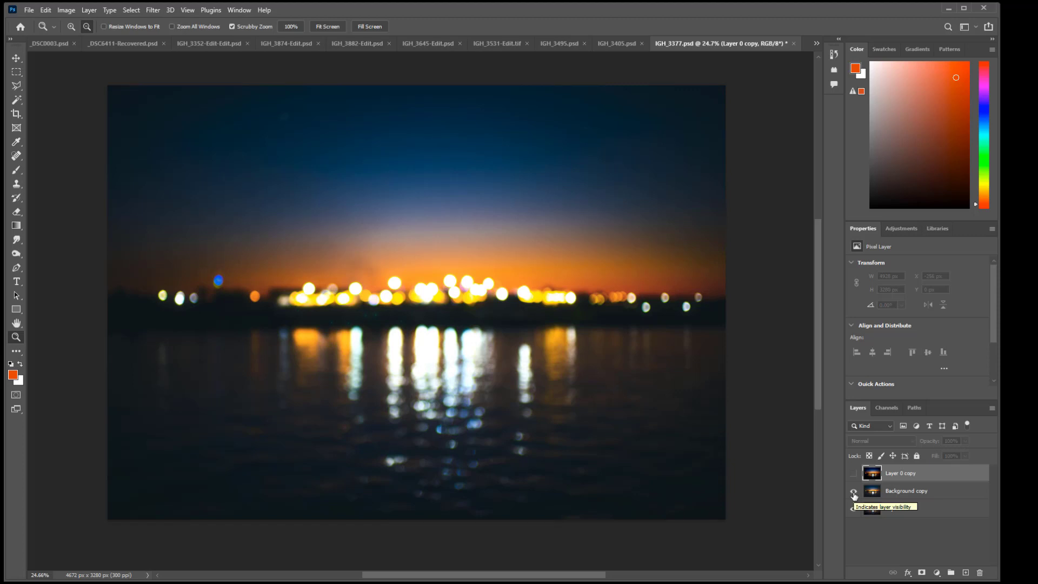
left_click(854, 491)
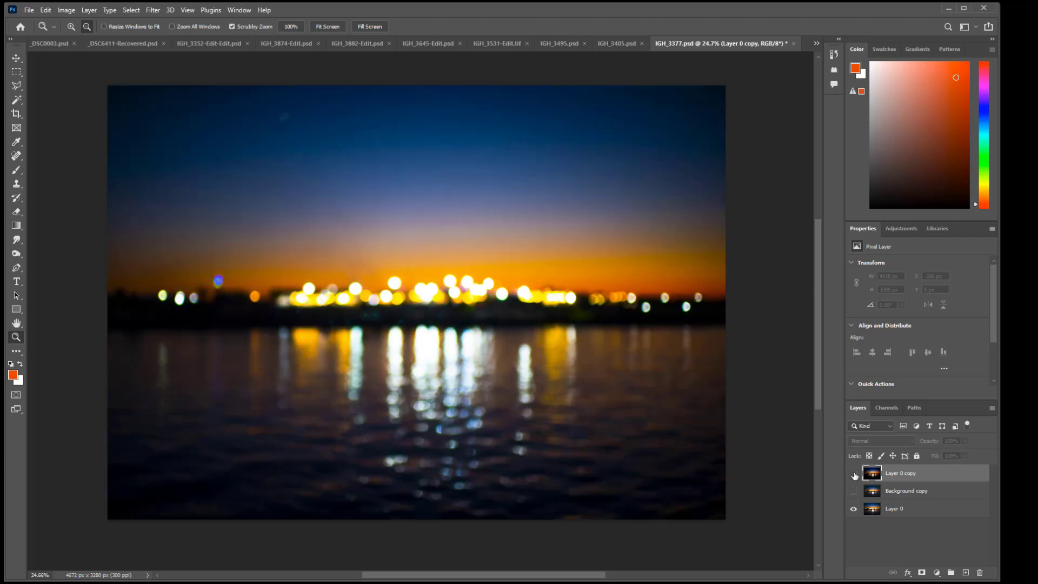
left_click(853, 473)
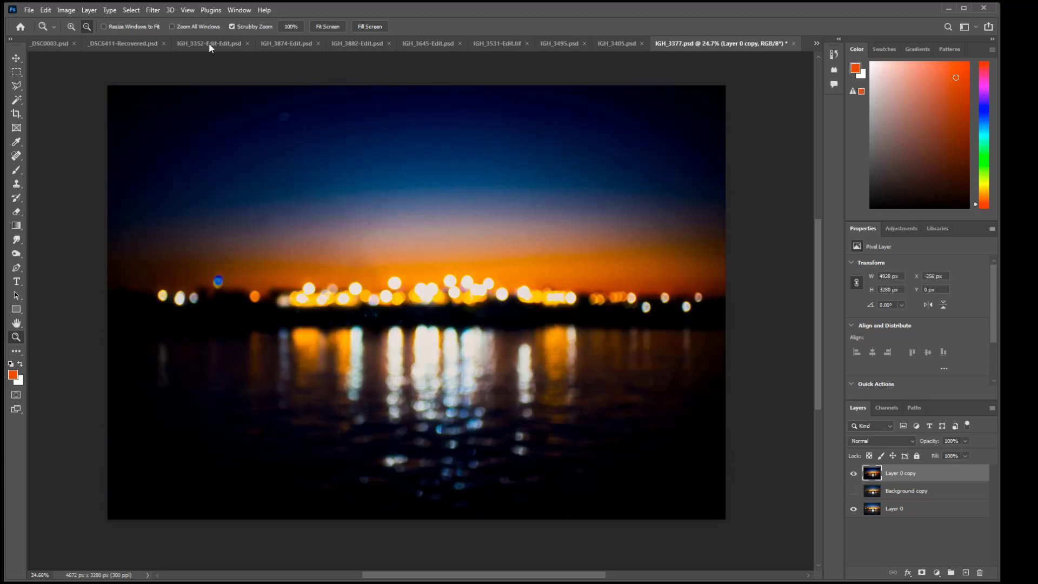
left_click(153, 10)
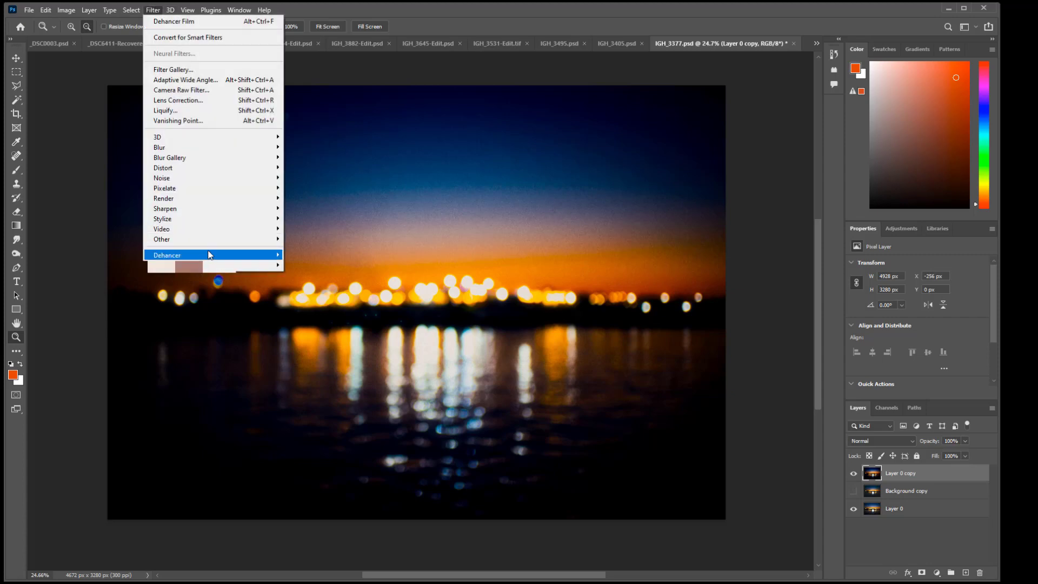
mouse_move(209, 254)
left_click(318, 257)
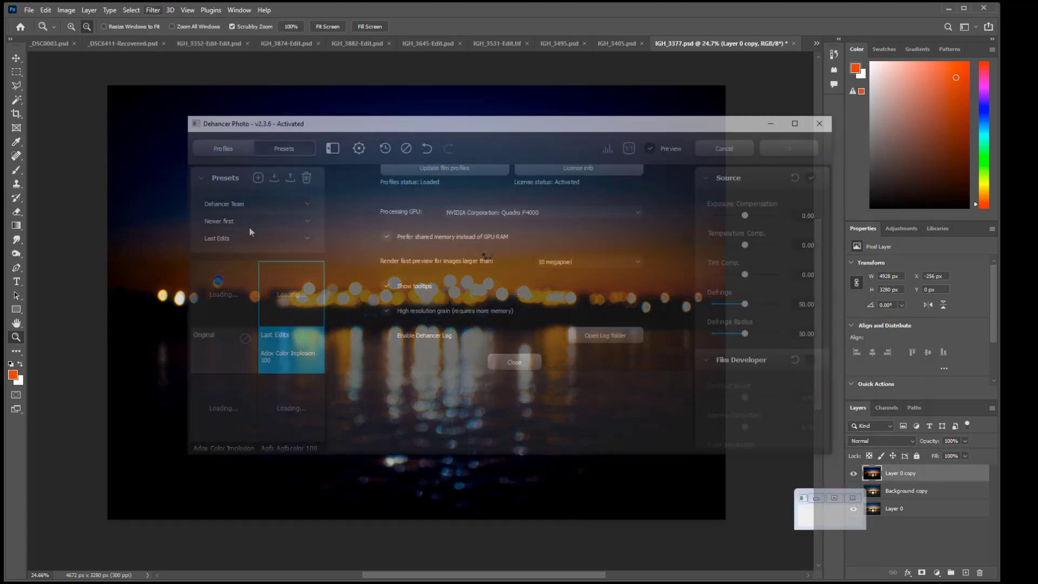
scroll(224, 353, "down", 1)
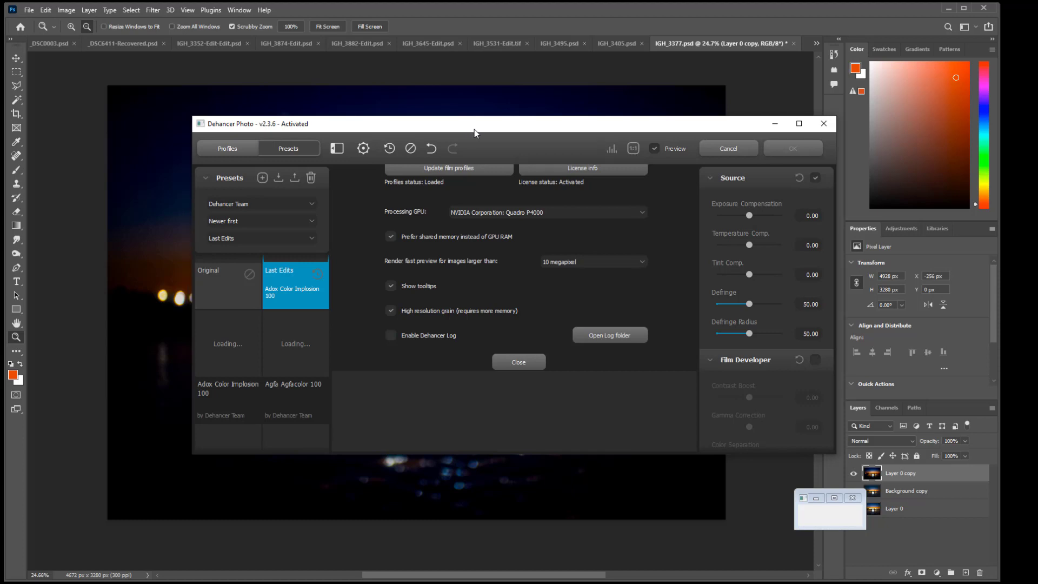
left_click(820, 123)
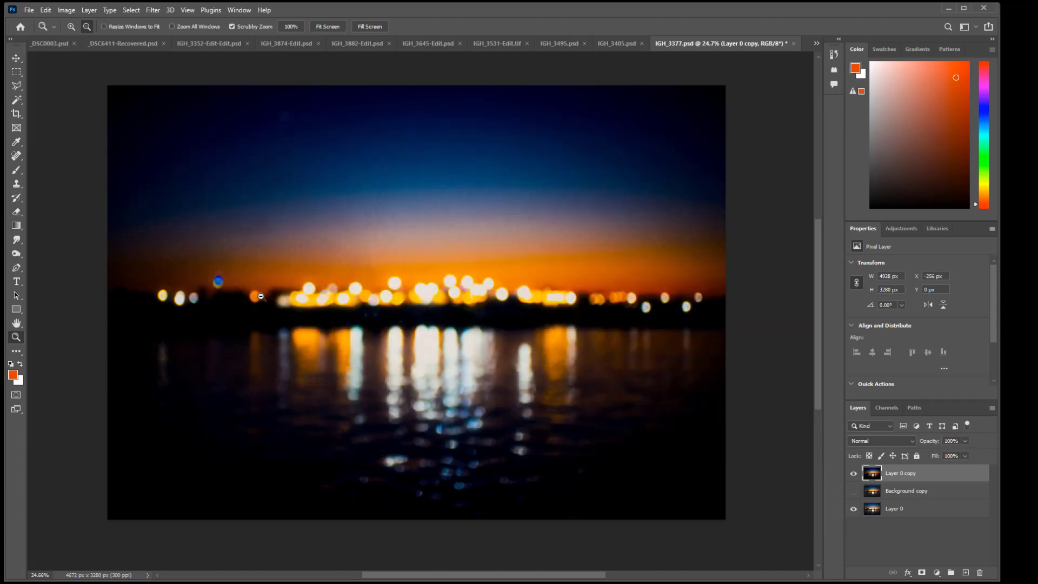
Step: Select Layer 0 and compare the waterfront sunset by repeatedly toggling Layer 0 copy, leaving it visible
left_click(893, 512)
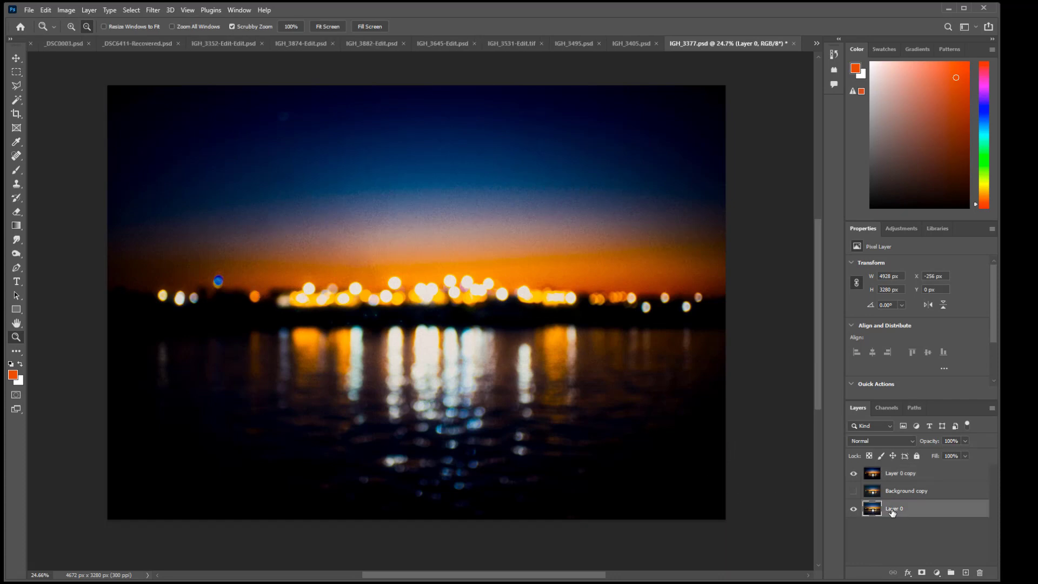
left_click(854, 473)
left_click(854, 474)
left_click(853, 473)
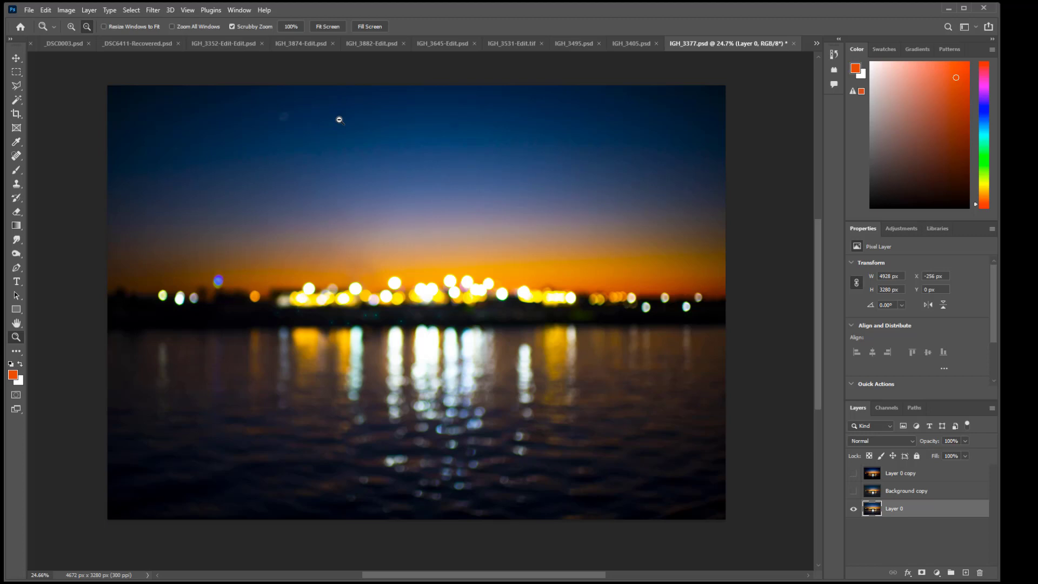
left_click(854, 474)
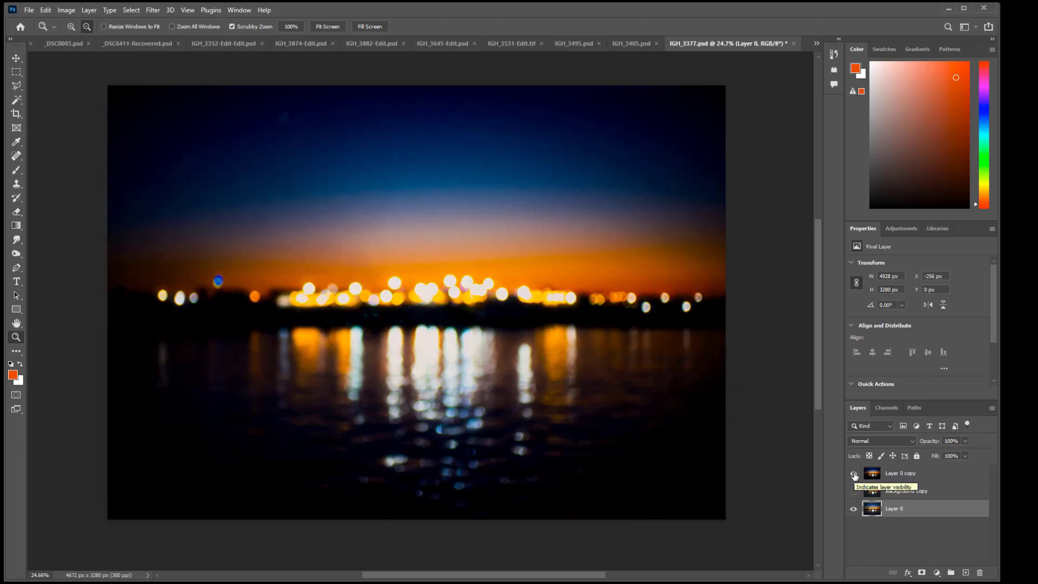
left_click(853, 474)
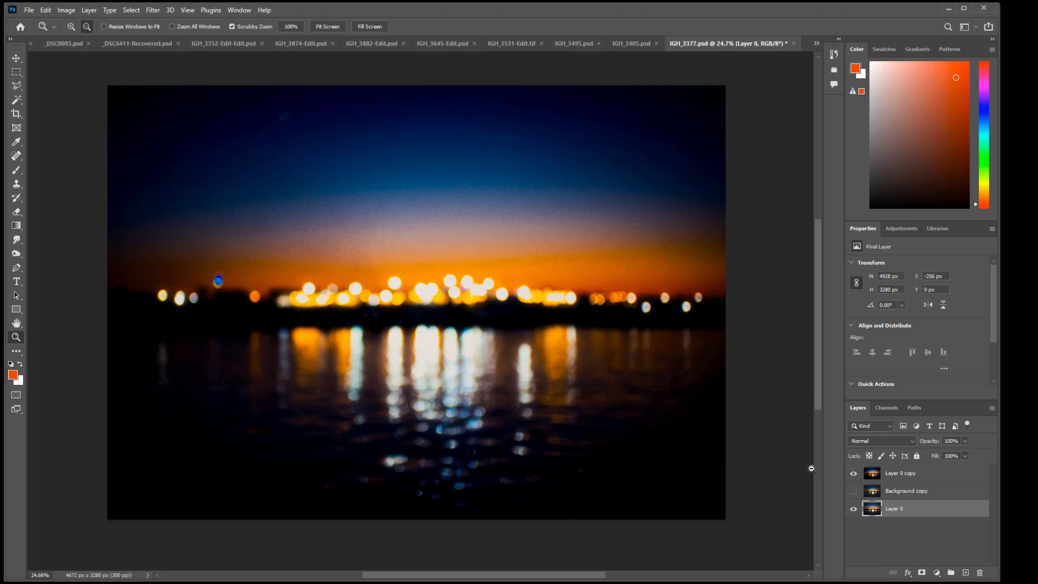
Step: Return to IGH_3495.psd and compare the temple light beam by toggling the Background copy layer, leaving it visible
left_click(569, 44)
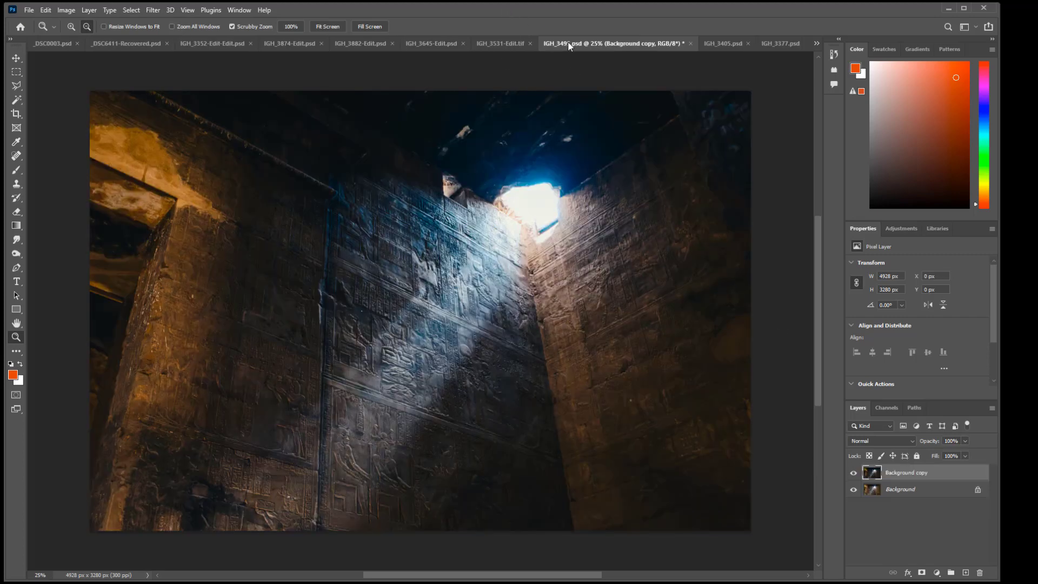
left_click(854, 473)
left_click(854, 474)
left_click(854, 473)
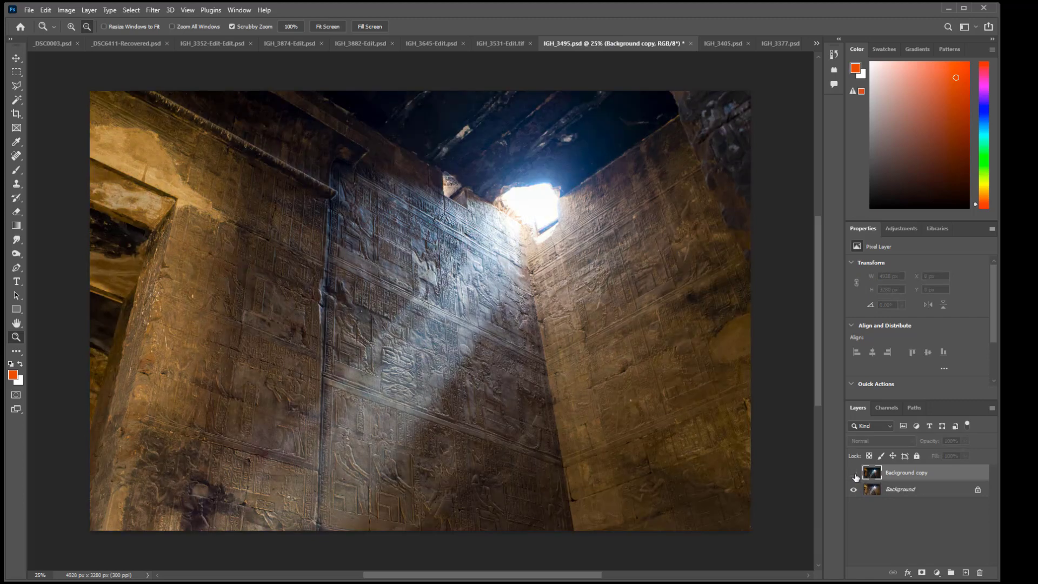
left_click(854, 473)
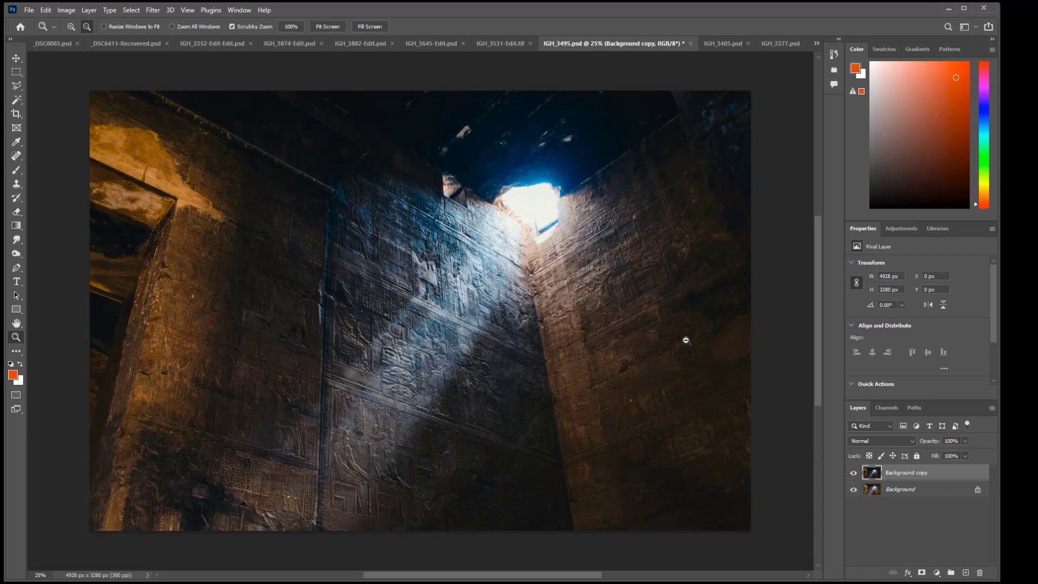
left_click(853, 474)
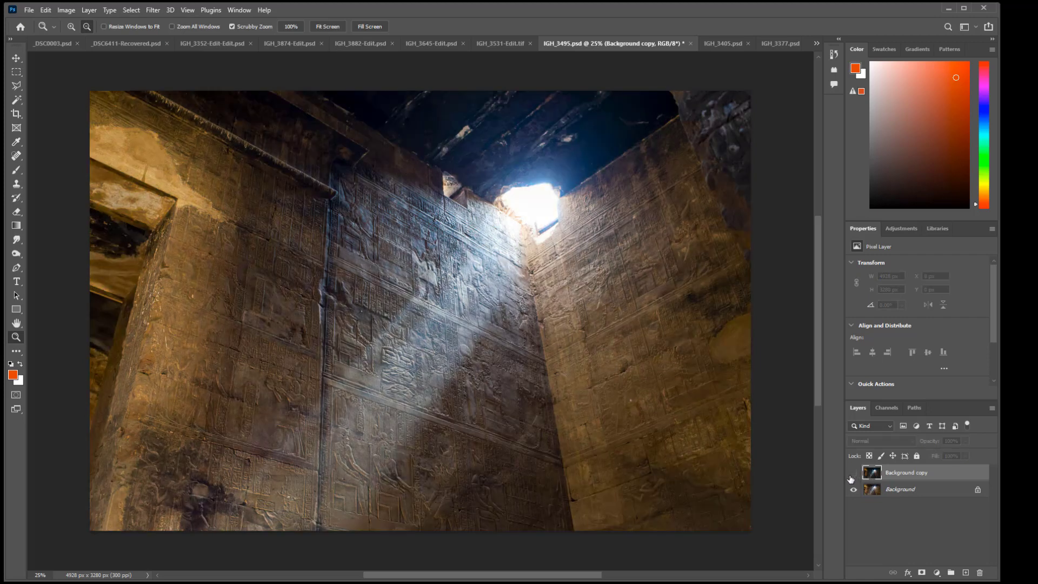
left_click(854, 474)
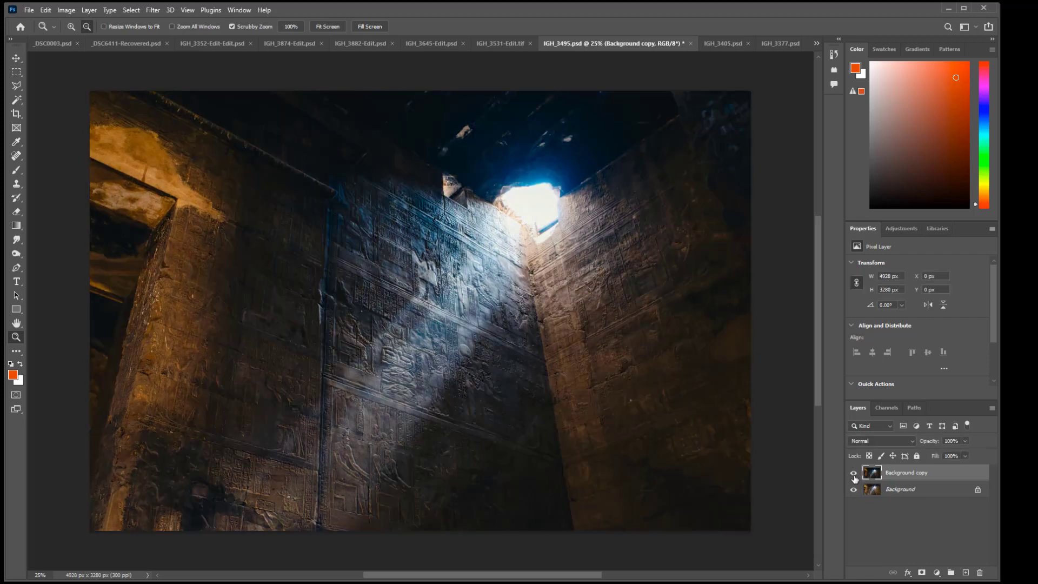